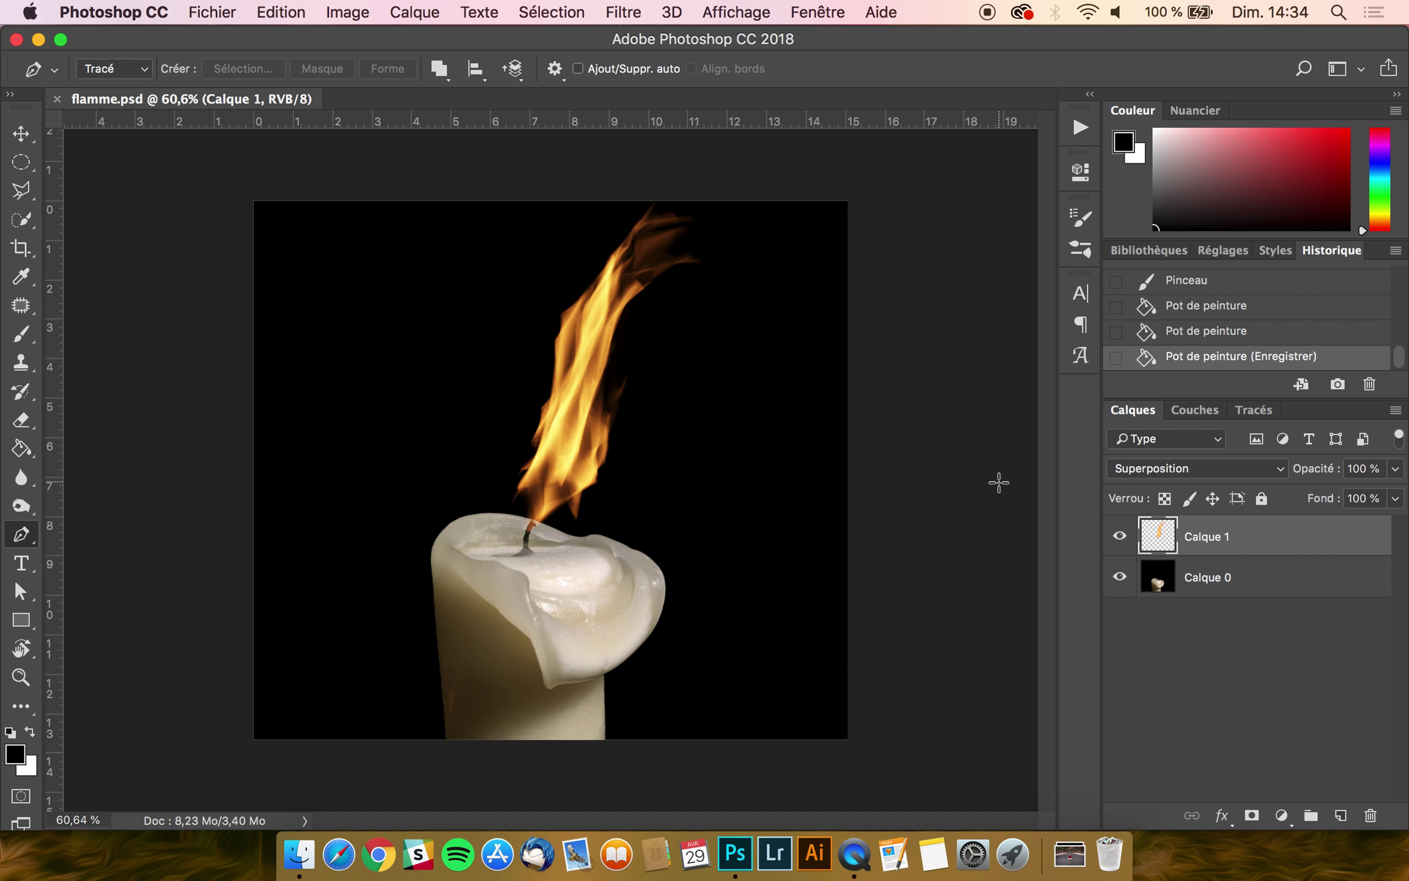
Compare the candle with and without its flame, then open candle-2828731_1280.jpg from Downloads
{"action": "left_click", "coordinate": [1120, 537]}
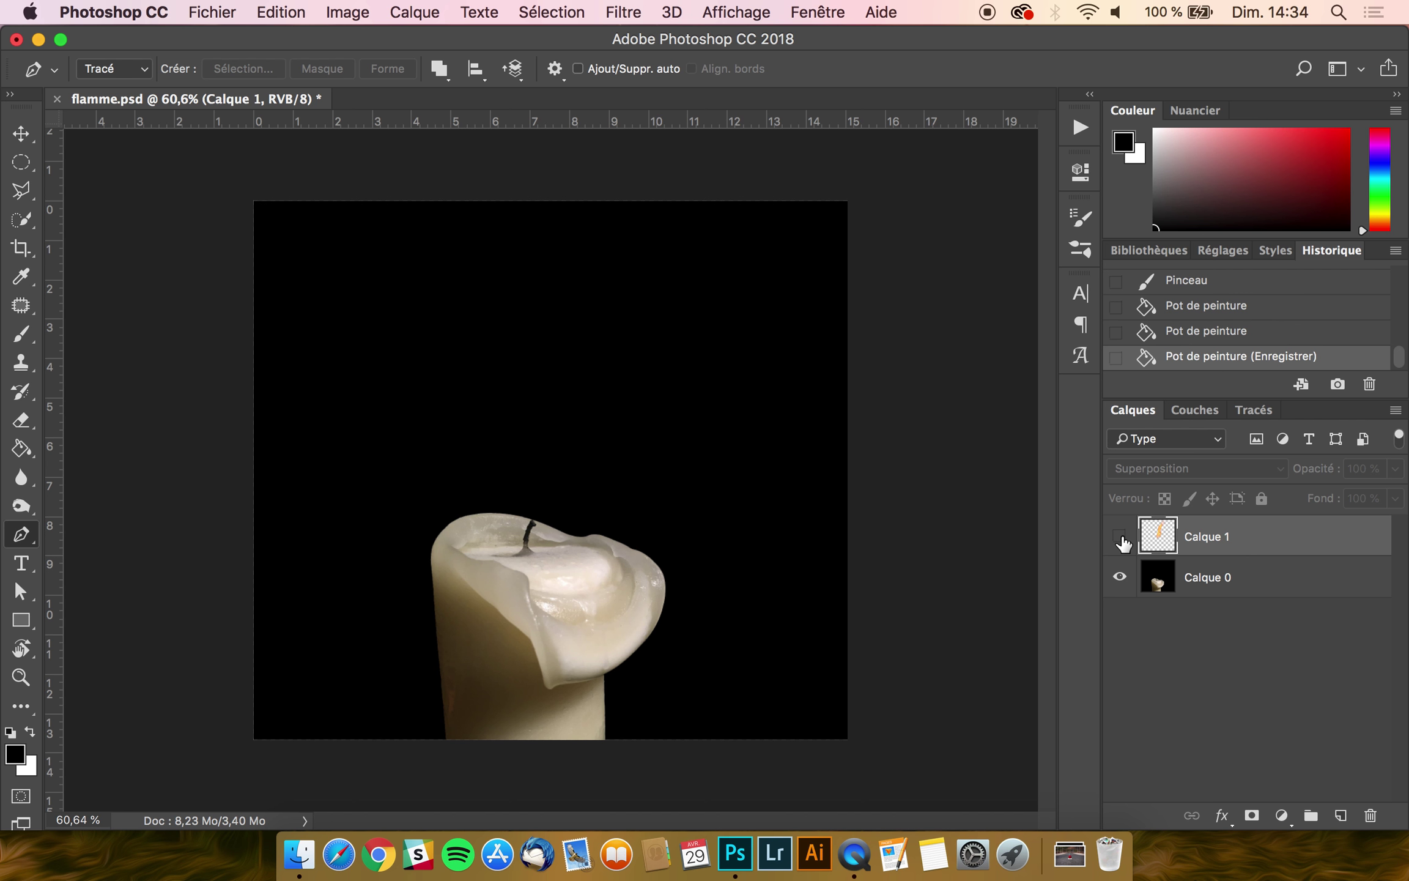
{"action": "left_click", "coordinate": [1118, 537]}
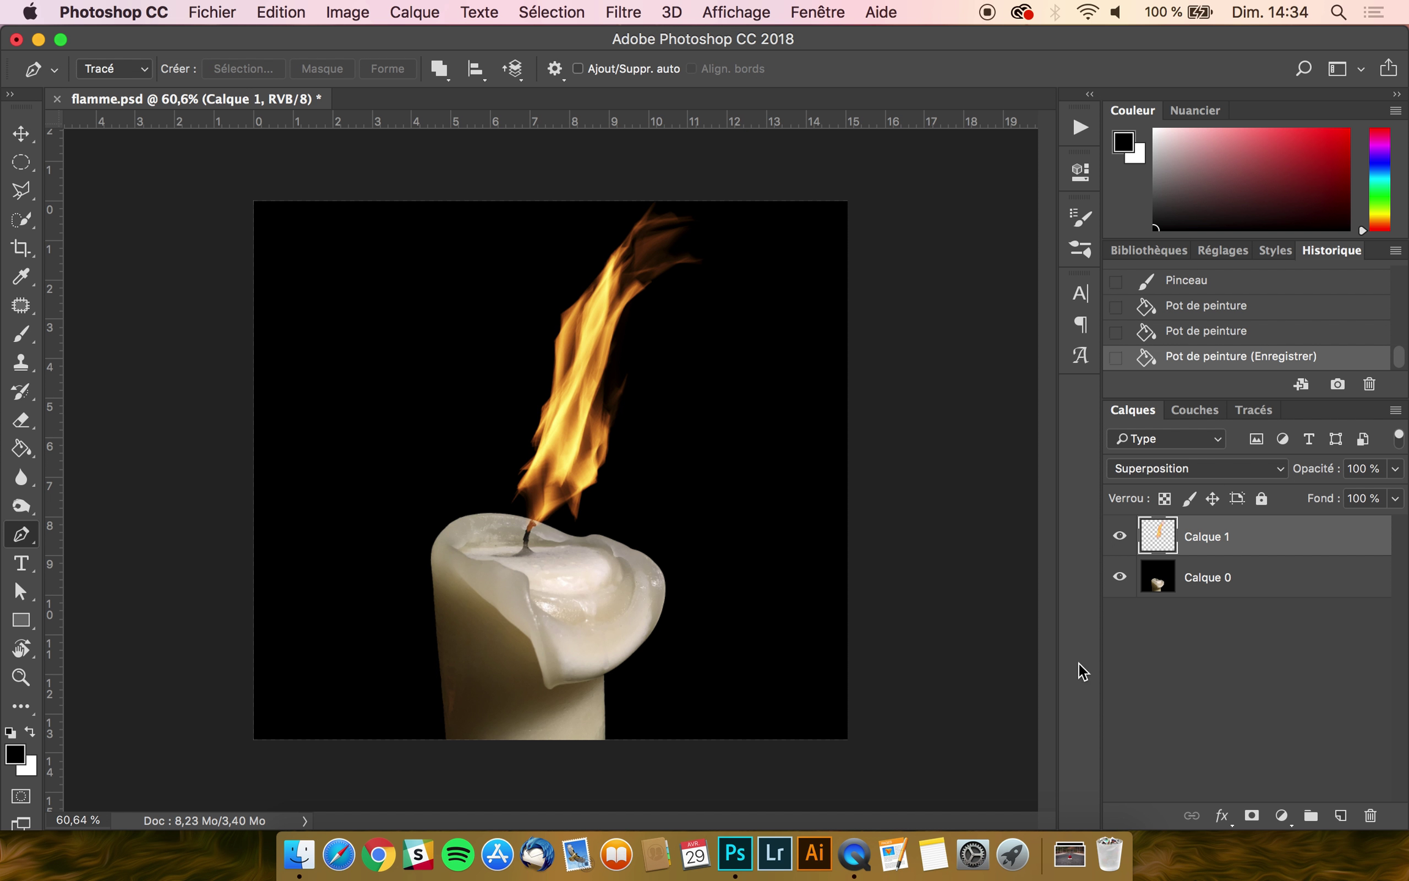
{"action": "left_click", "coordinate": [1068, 863]}
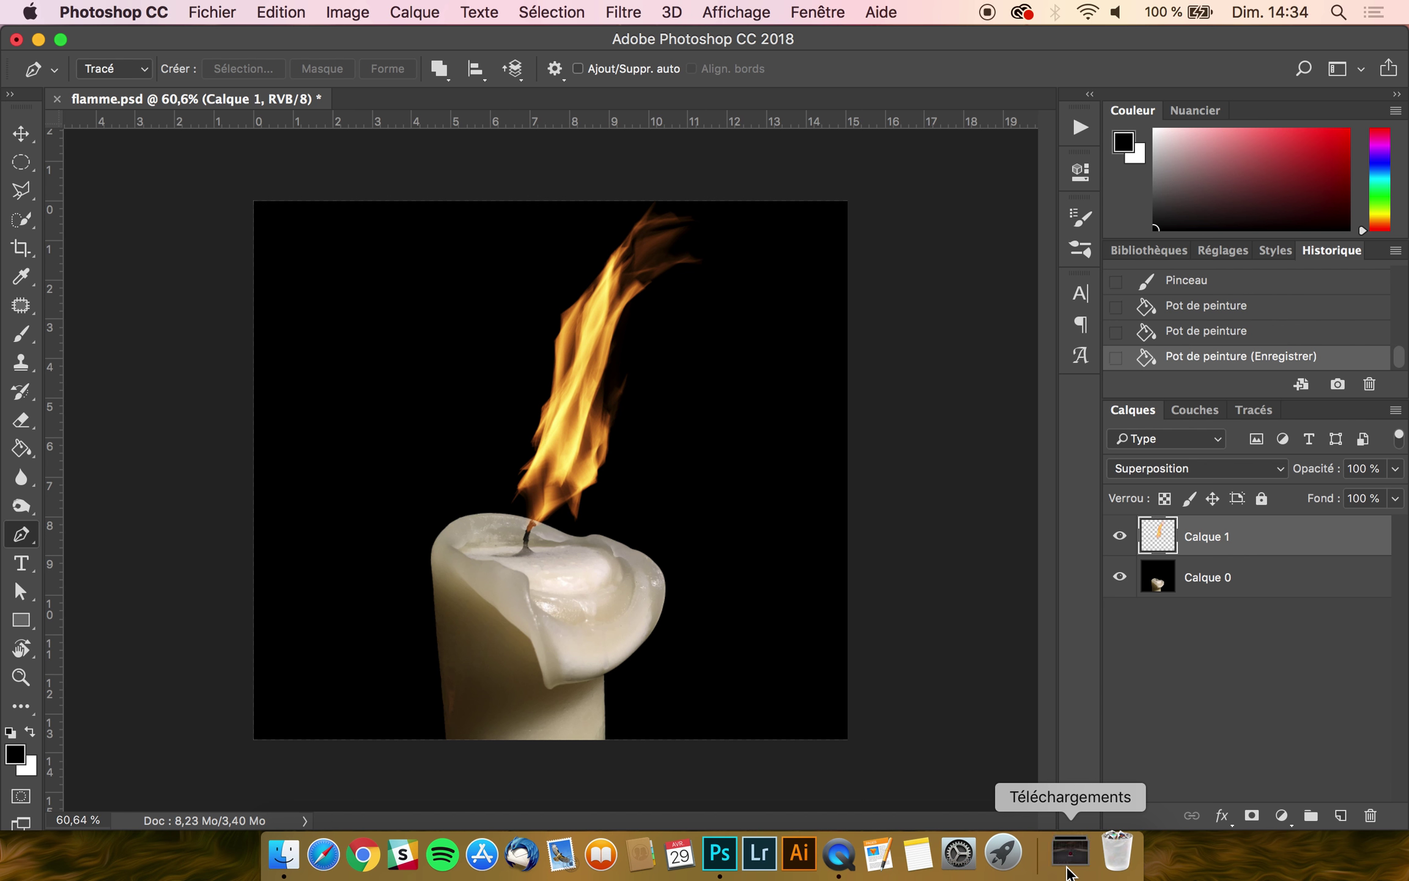
{"action": "left_click_drag", "start_coordinate": [1075, 707], "coordinate": [426, 98]}
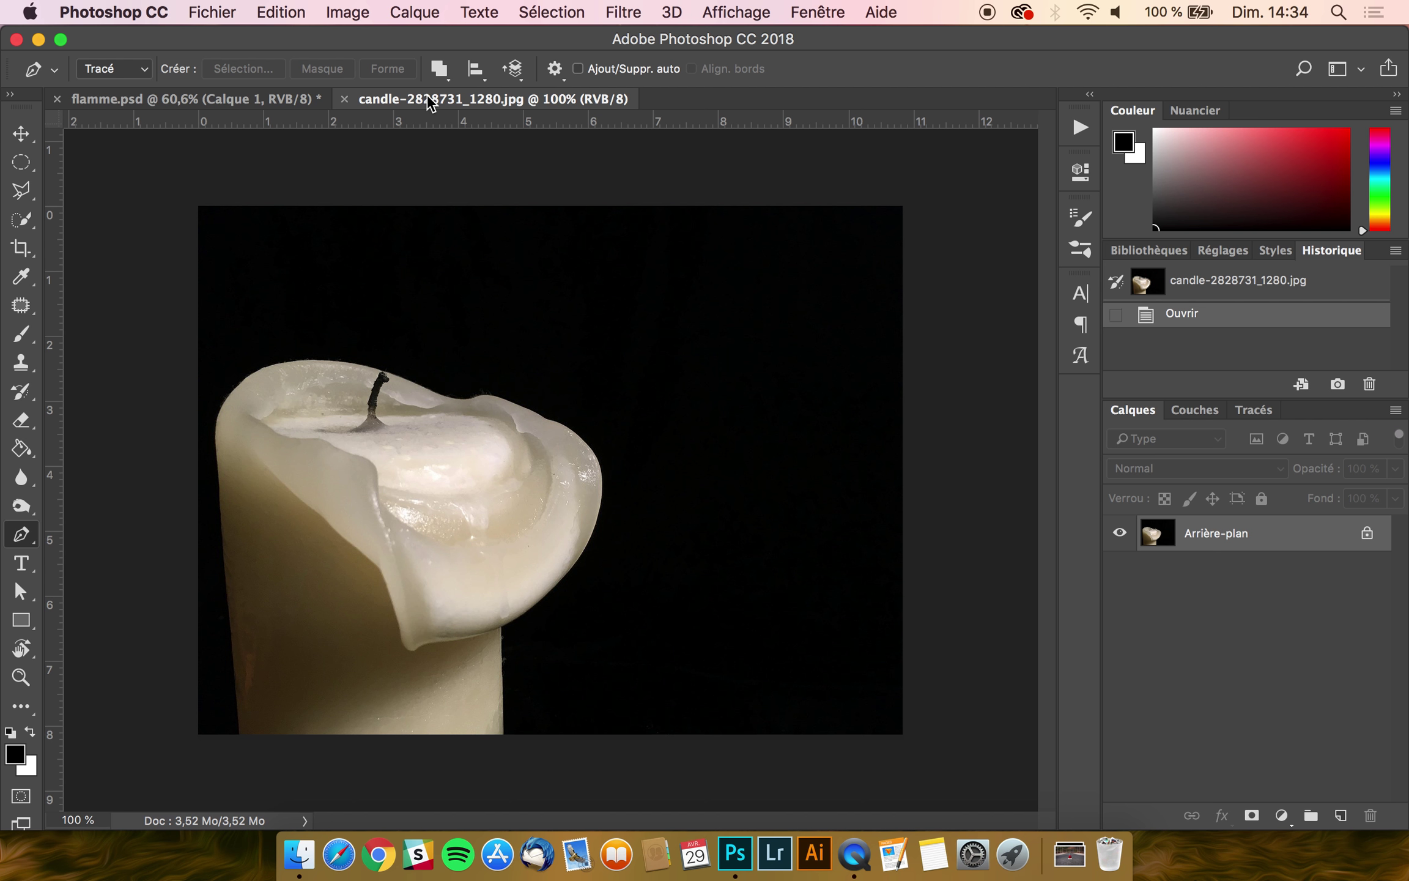
Extend the candle photo's canvas to the left and upward with the Crop tool
{"action": "left_click", "coordinate": [20, 250]}
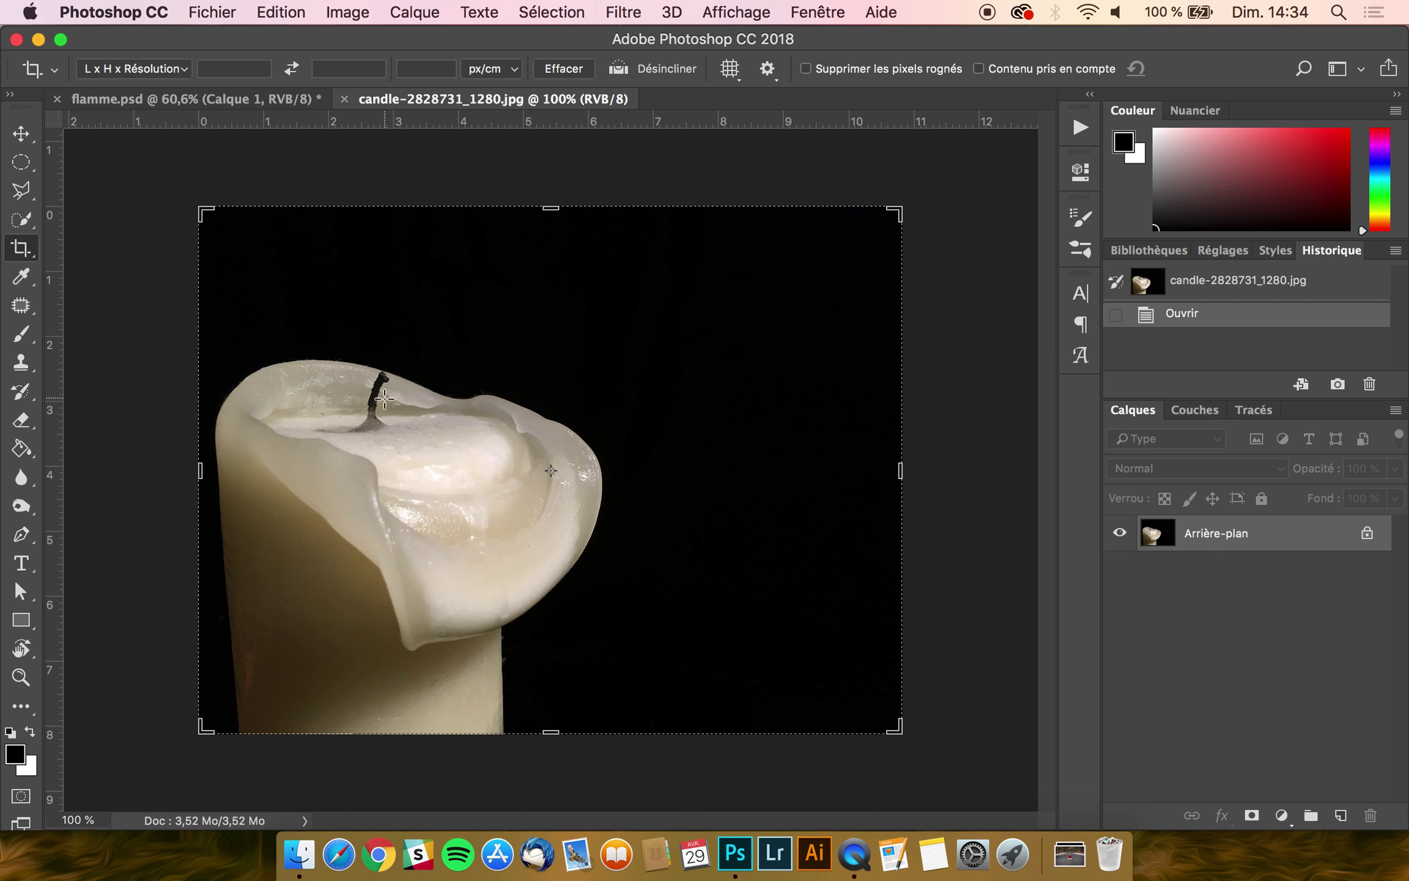
{"action": "scroll", "coordinate": [385, 399], "scroll_direction": "down", "scroll_amount": 5}
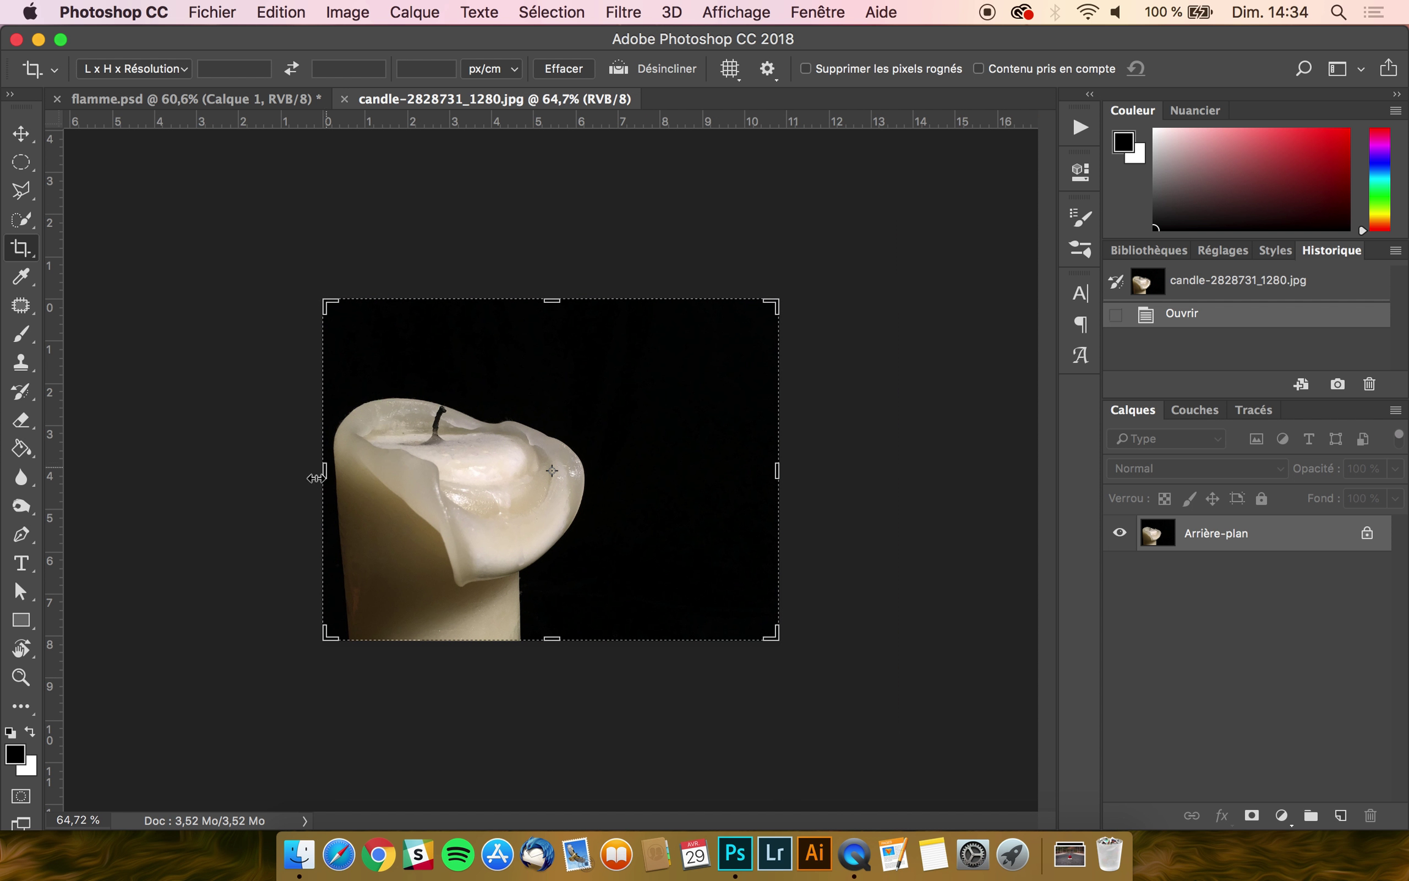
{"action": "left_click_drag", "start_coordinate": [323, 479], "coordinate": [322, 479]}
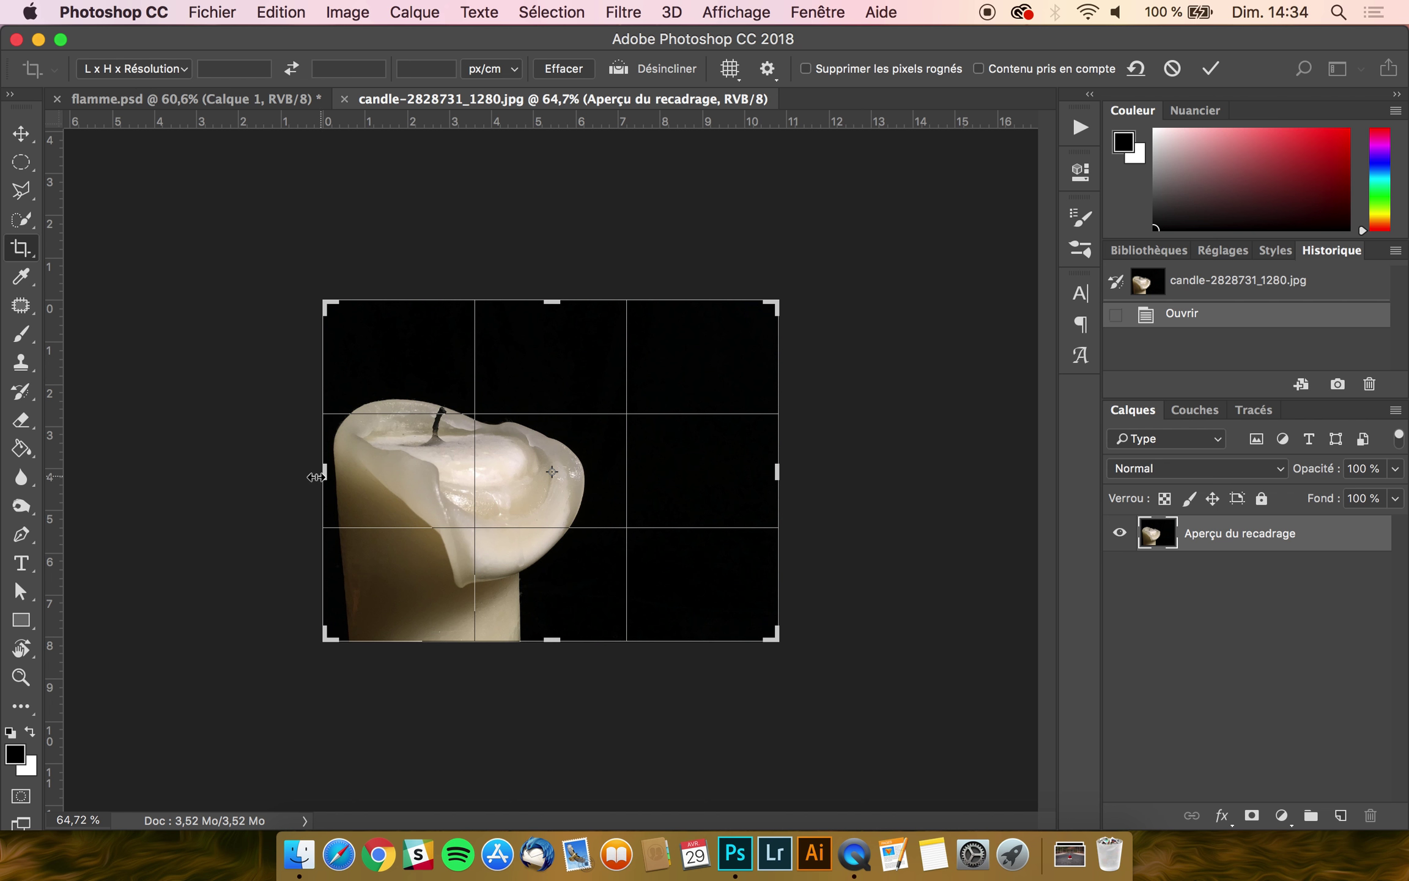
{"action": "left_click_drag", "start_coordinate": [317, 477], "coordinate": [211, 466]}
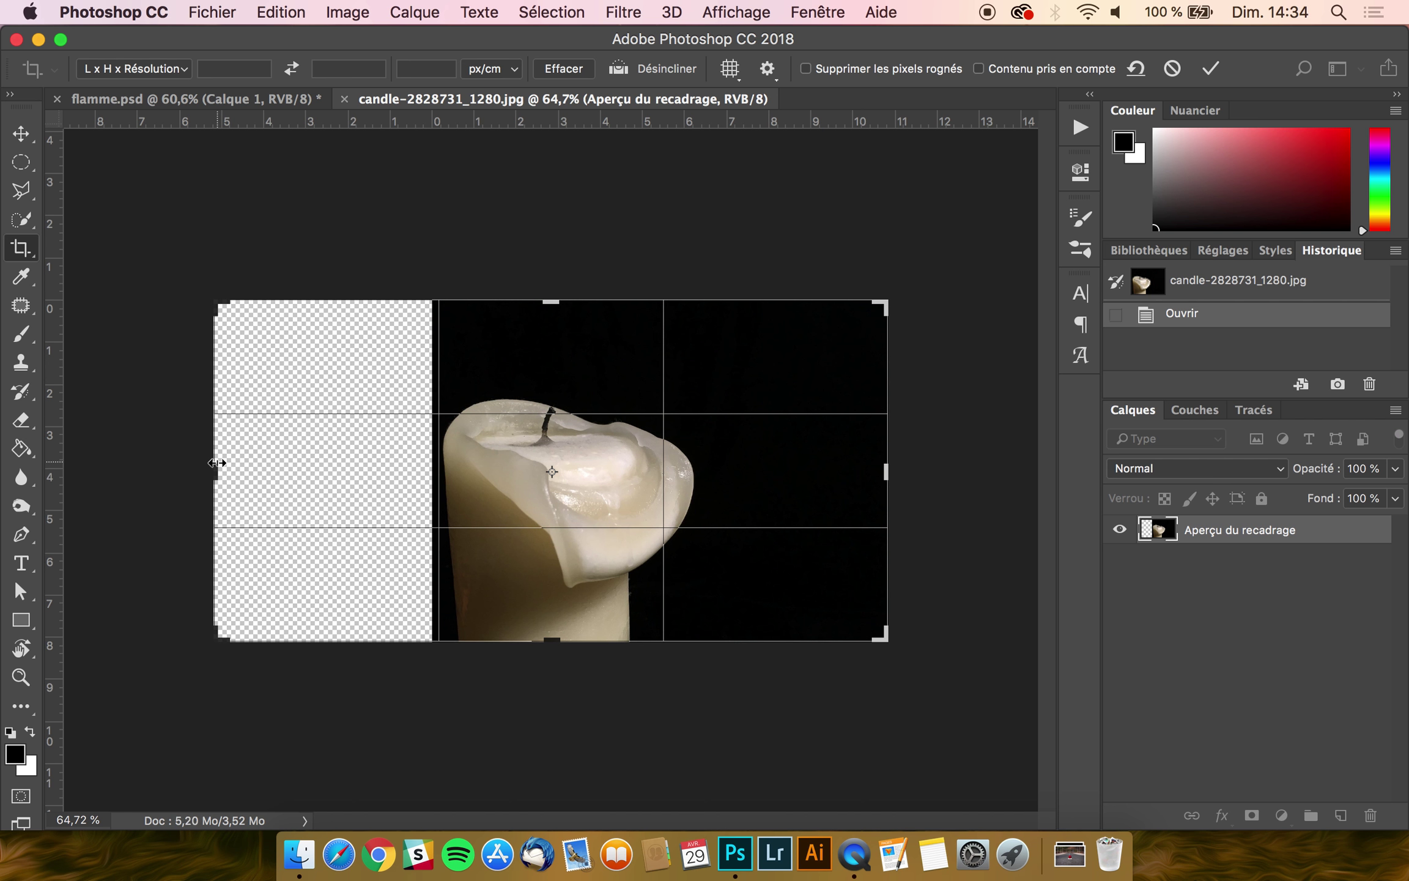
{"action": "left_click_drag", "start_coordinate": [551, 301], "coordinate": [553, 184]}
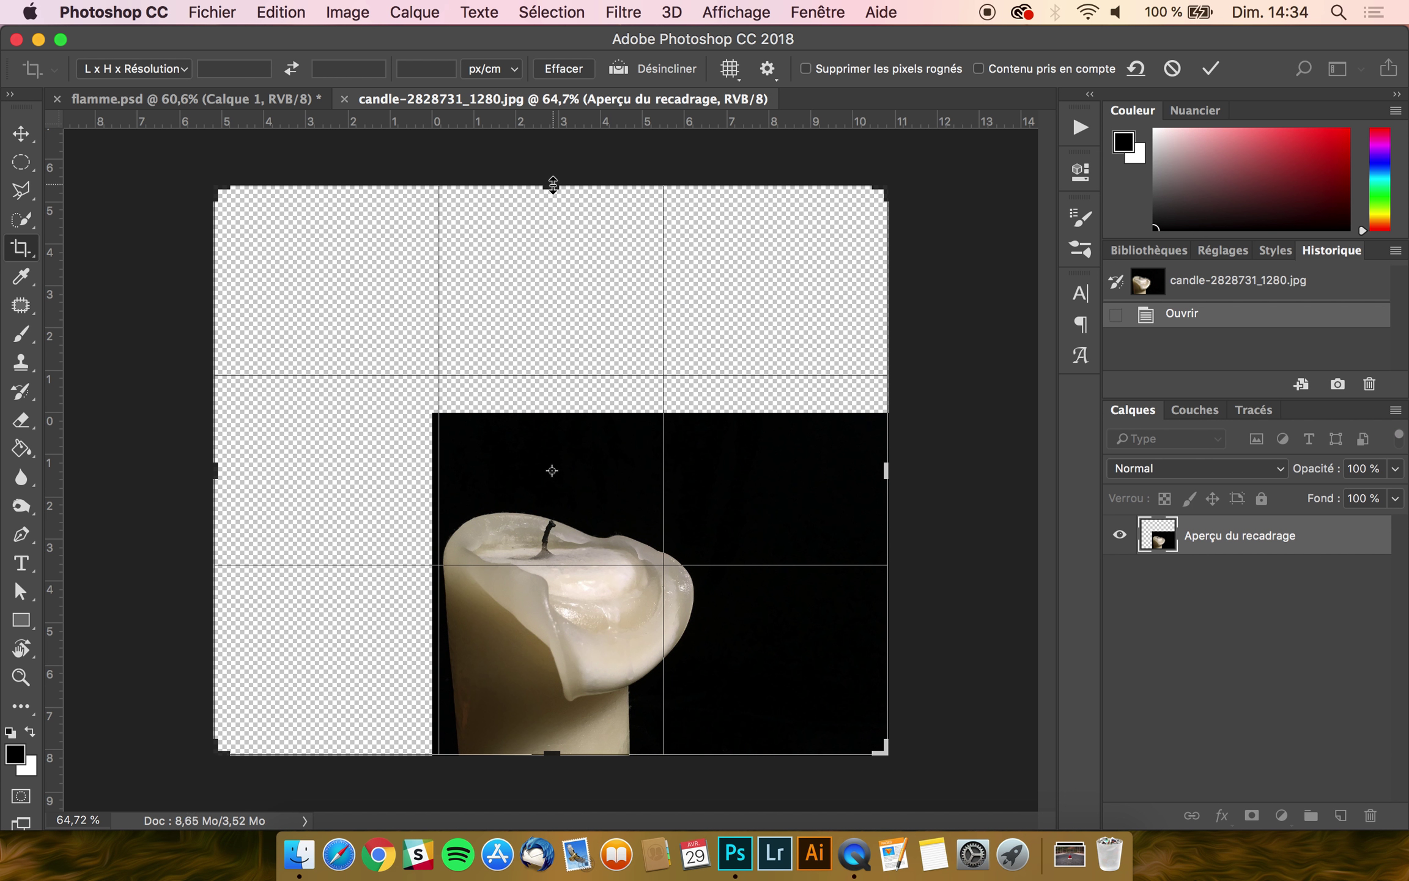
{"action": "key", "text": "Return"}
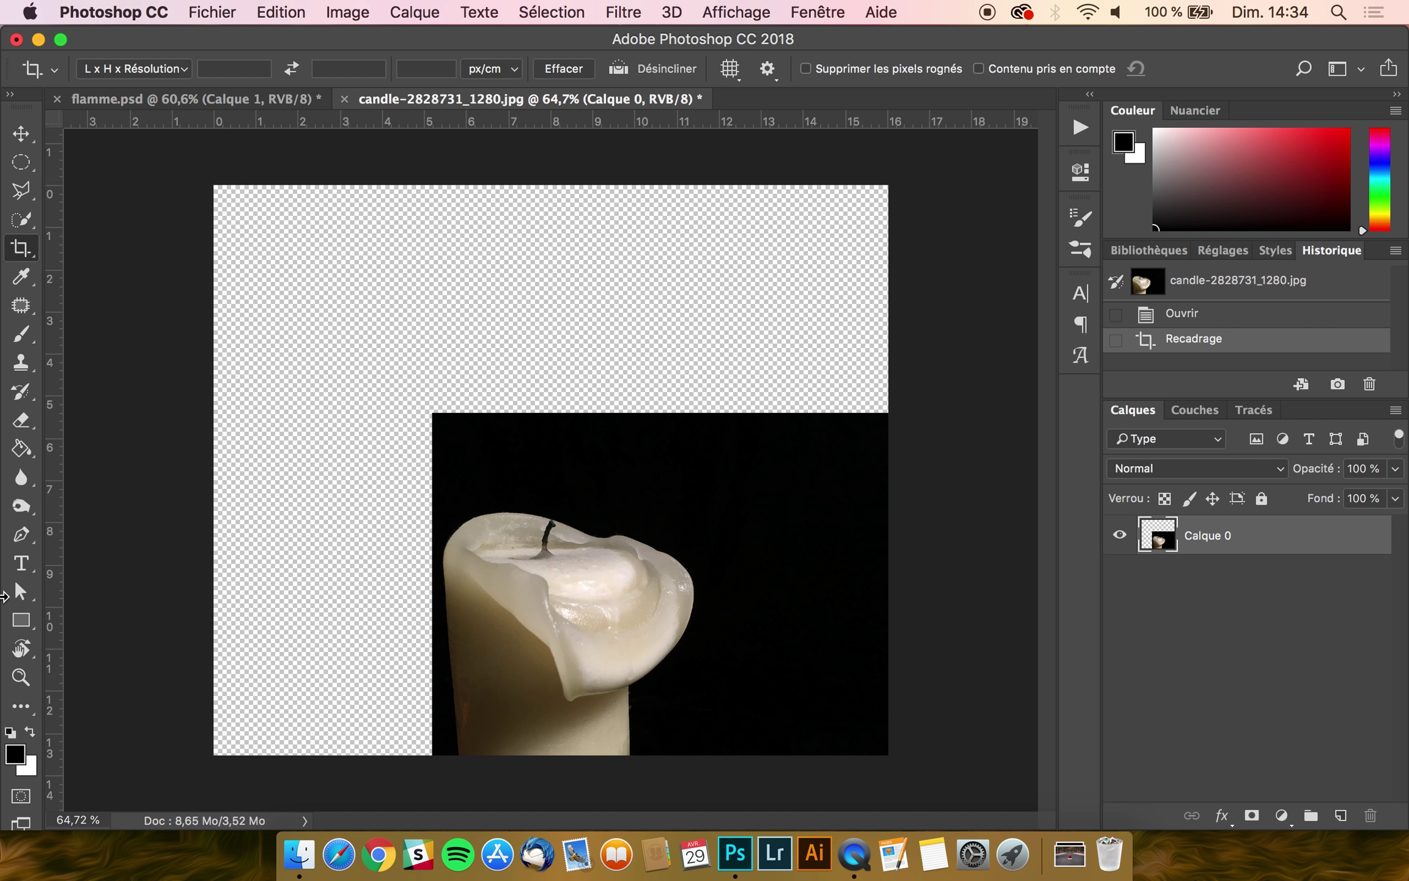
Fill the new transparent canvas area with black using the Paint Bucket
{"action": "left_click", "coordinate": [17, 761]}
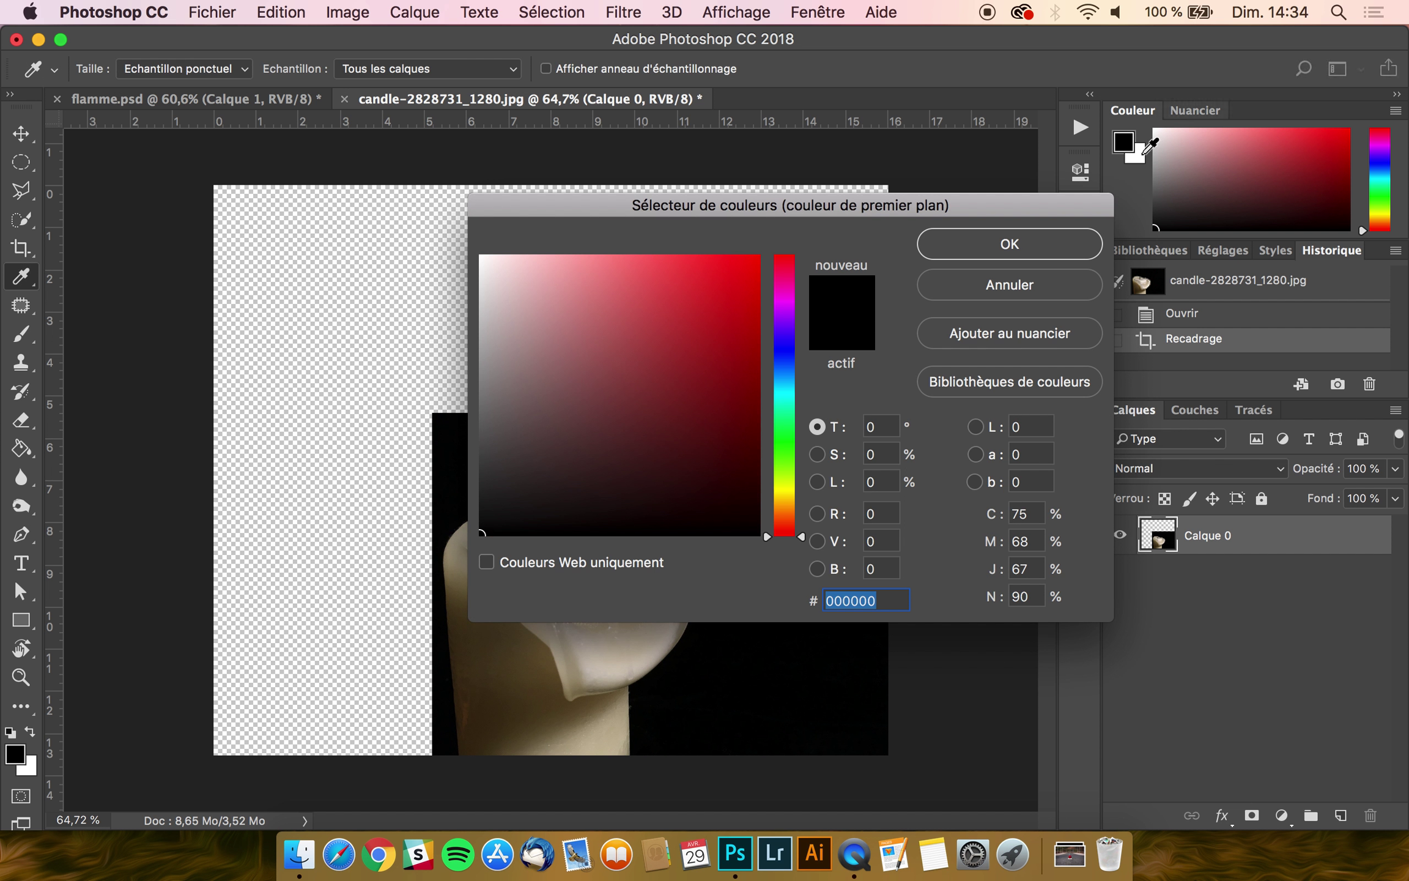
{"action": "left_click", "coordinate": [1010, 242]}
{"action": "left_click", "coordinate": [19, 453]}
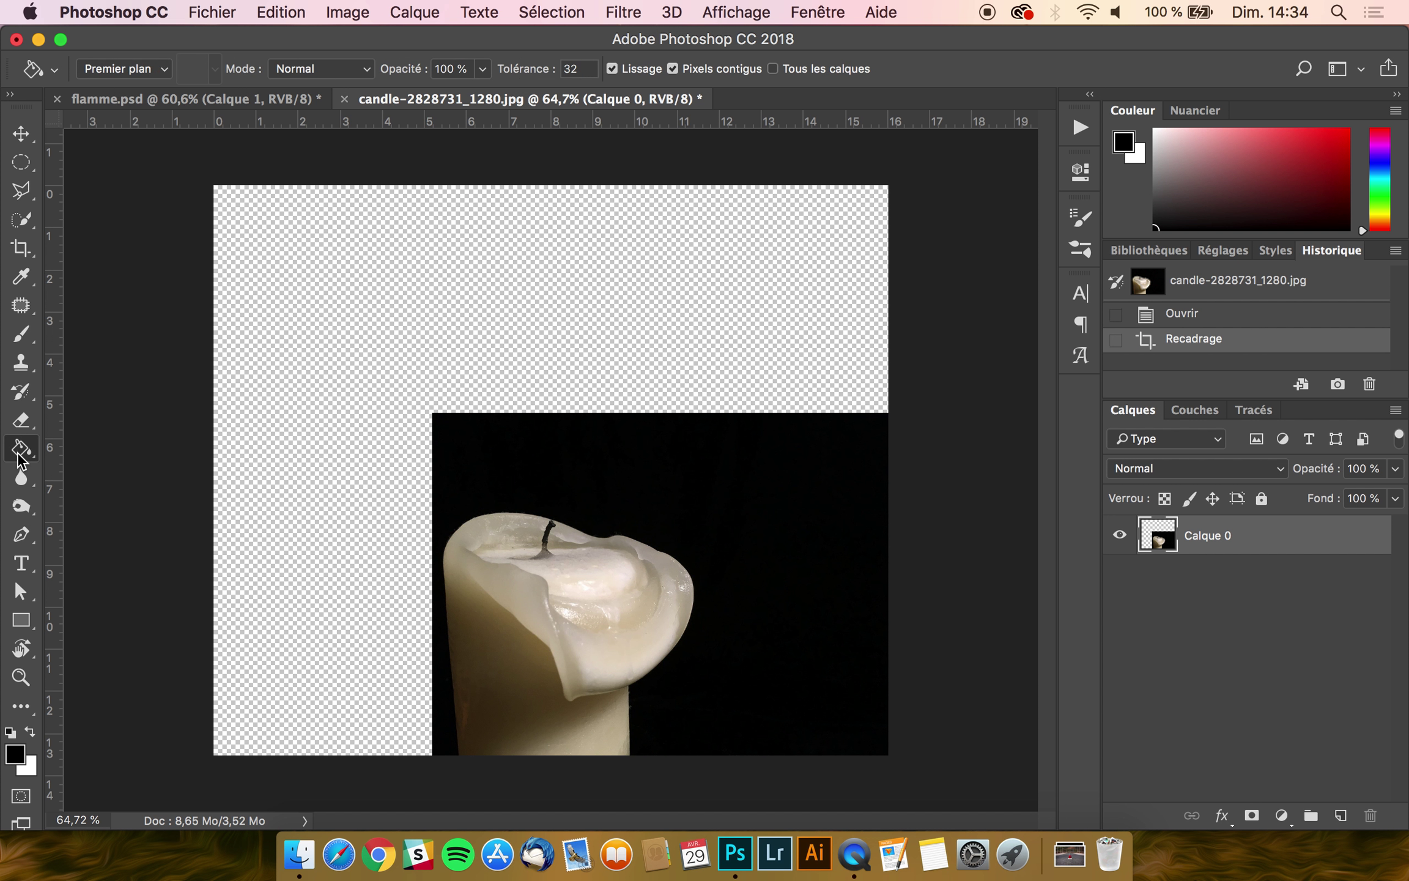
{"action": "left_click", "coordinate": [533, 310]}
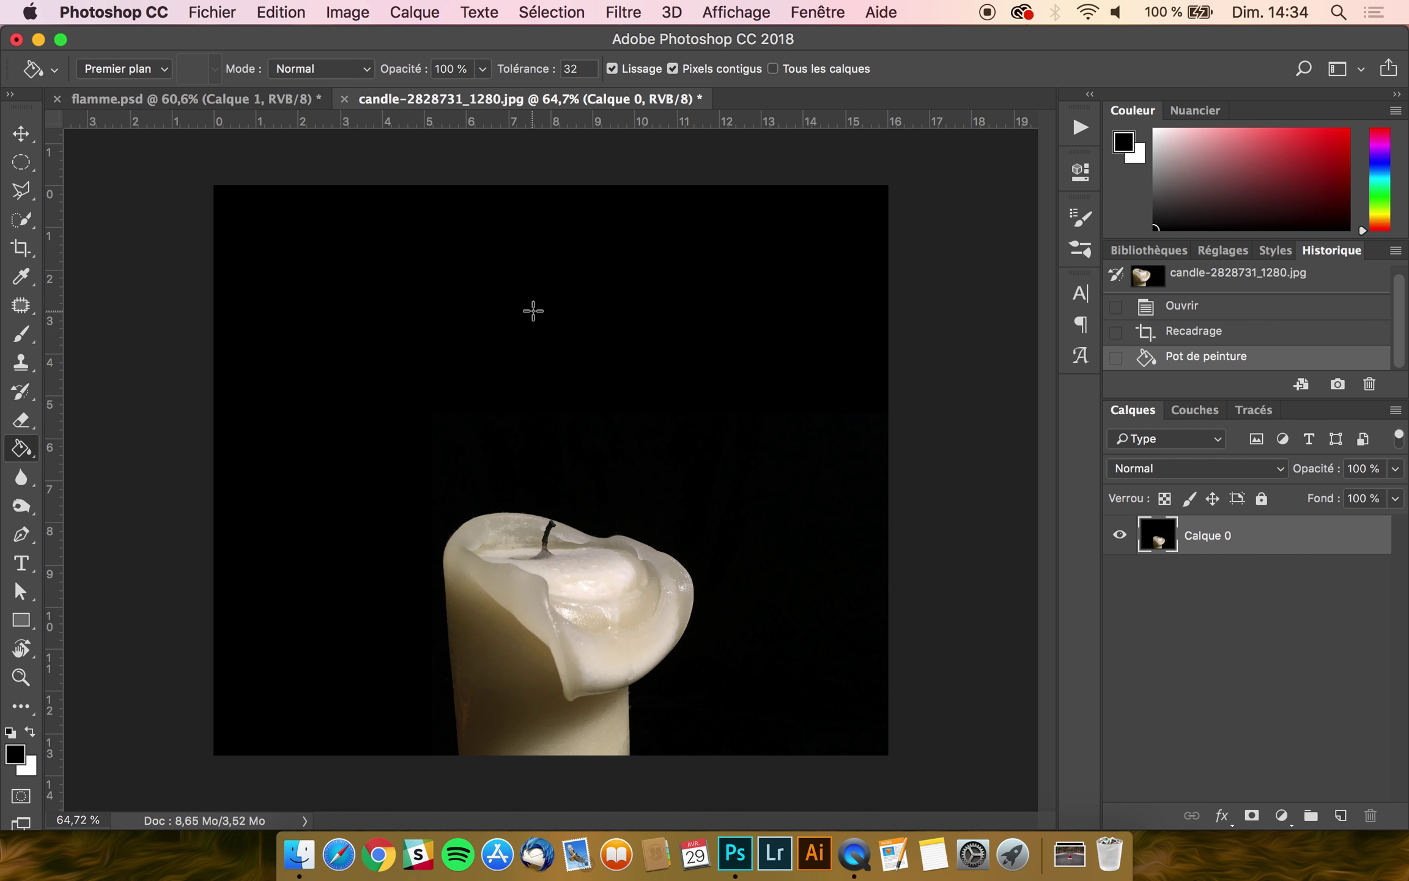
Add a new empty layer named 'Flamme' above the candle layer and select it
{"action": "left_click", "coordinate": [18, 143]}
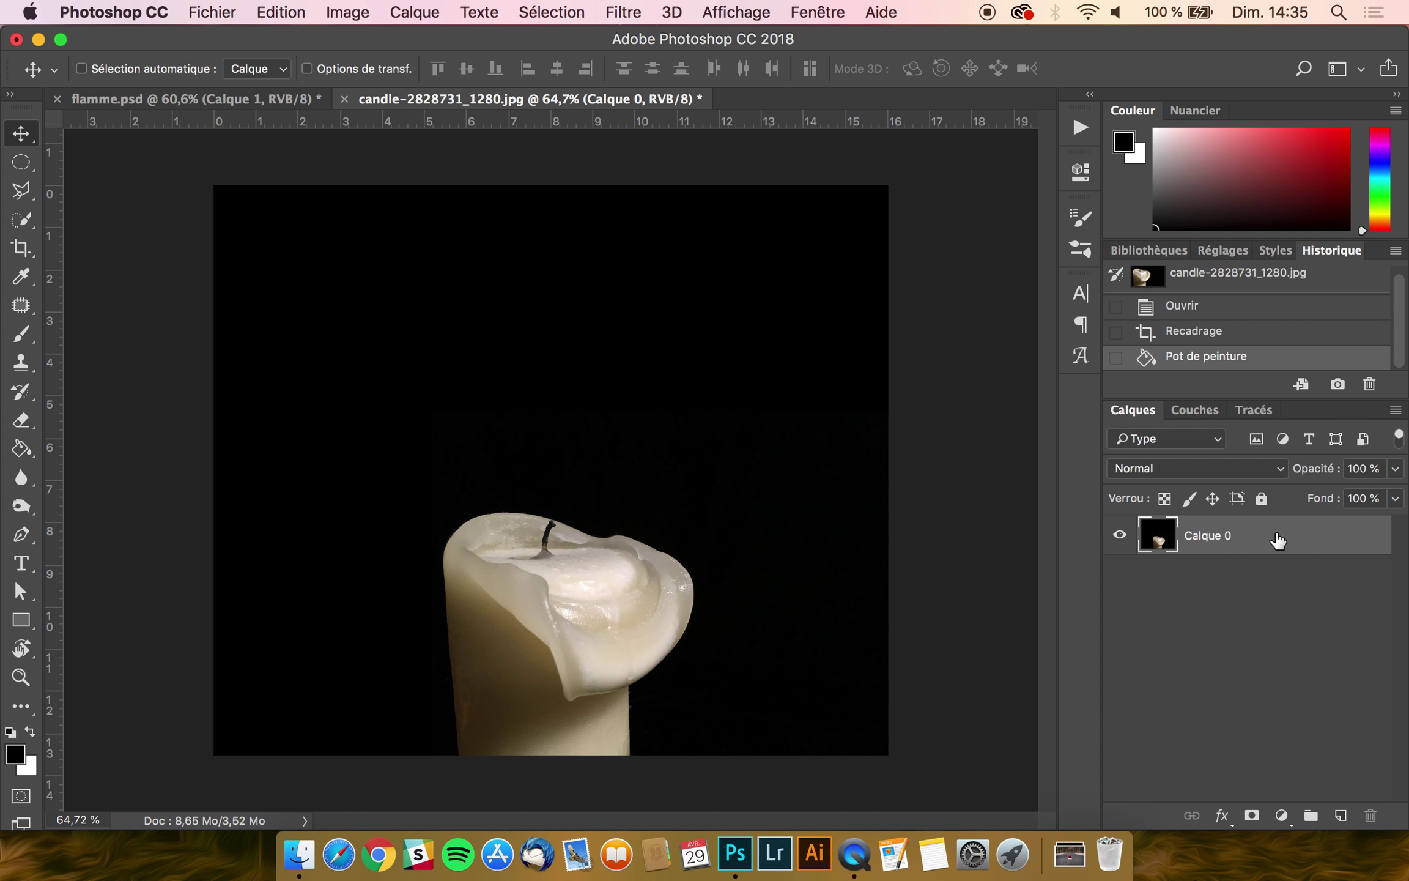
{"action": "left_click", "coordinate": [1341, 815]}
{"action": "double_click", "coordinate": [1204, 534]}
{"action": "type", "text": "Flamme"}
{"action": "key", "text": "Return"}
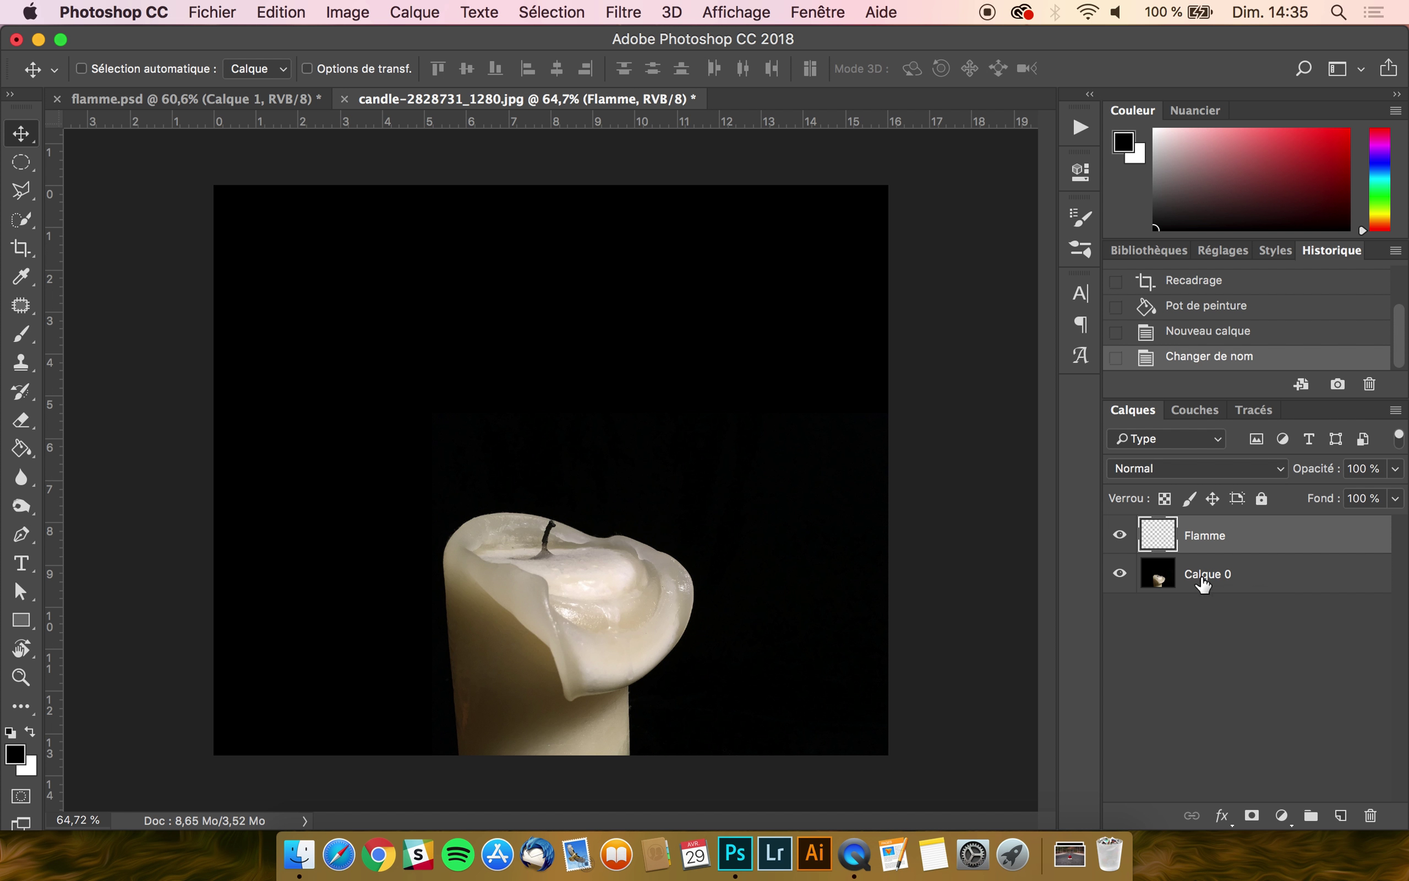
{"action": "left_click", "coordinate": [1202, 583]}
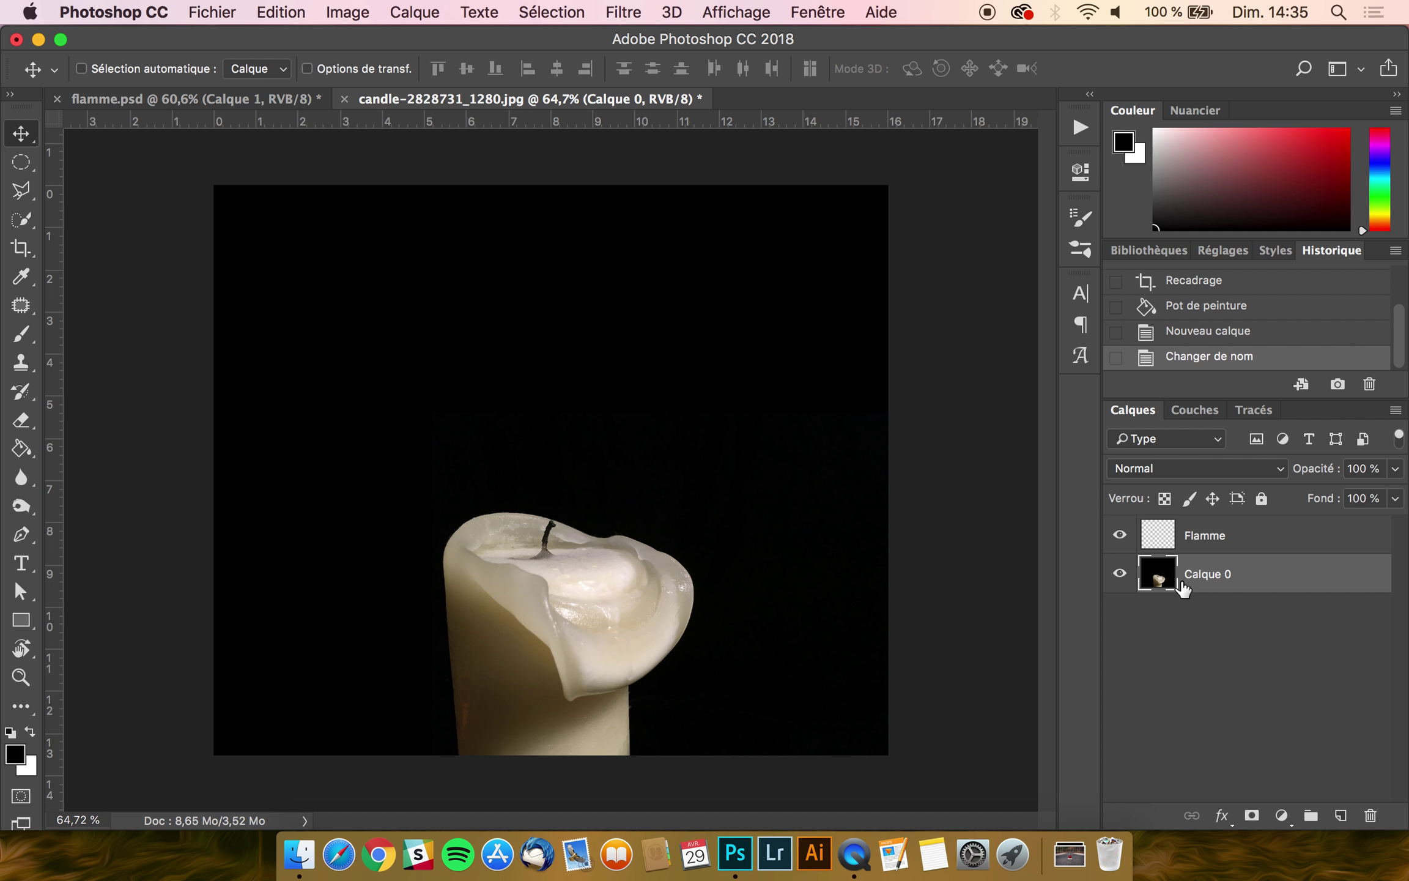
{"action": "left_click", "coordinate": [1230, 543]}
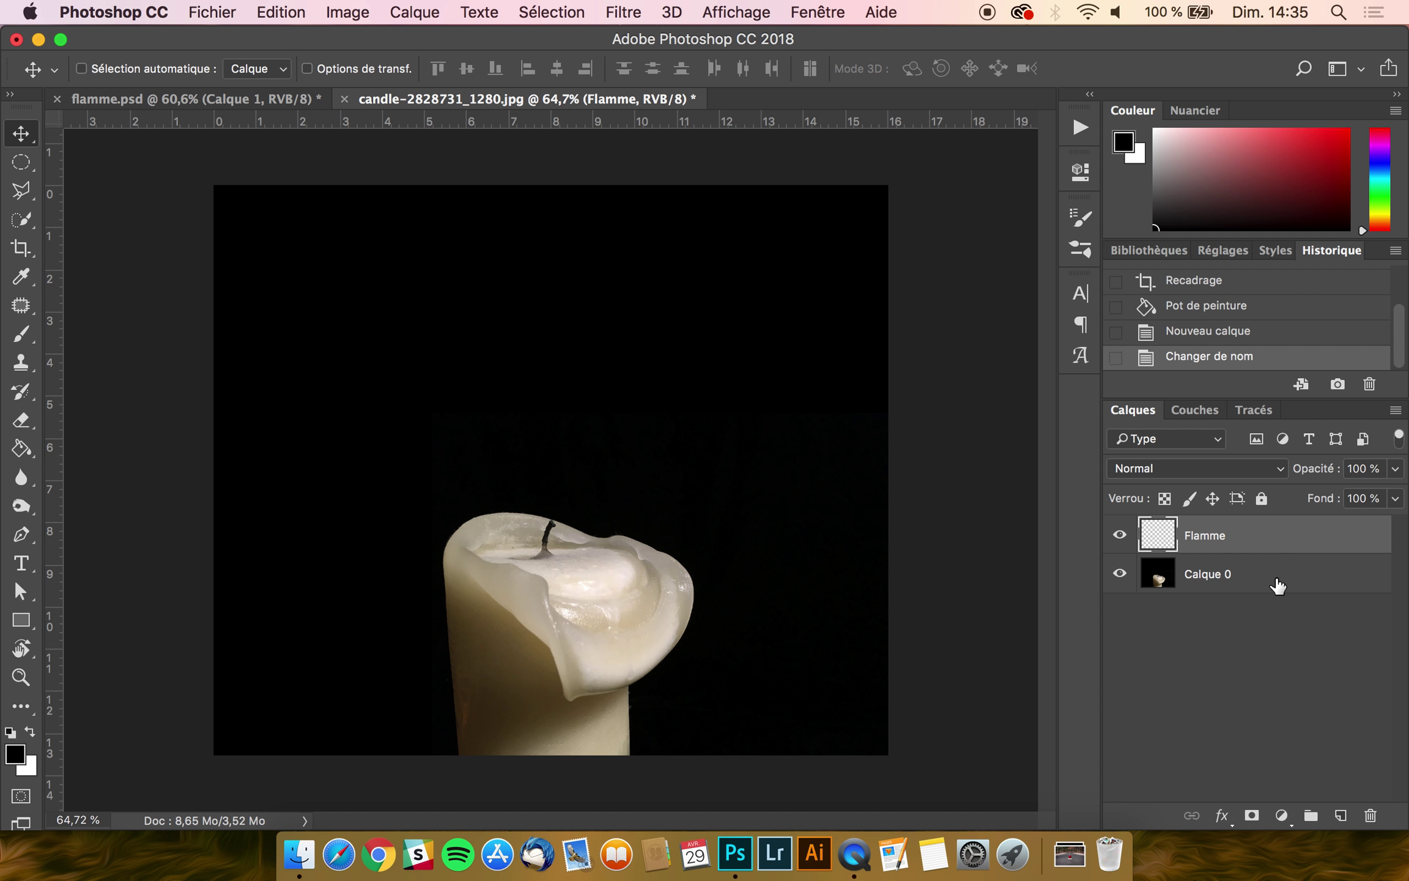
Draw a curved Pen path from the candle wick up toward the upper right
{"action": "left_click", "coordinate": [21, 537]}
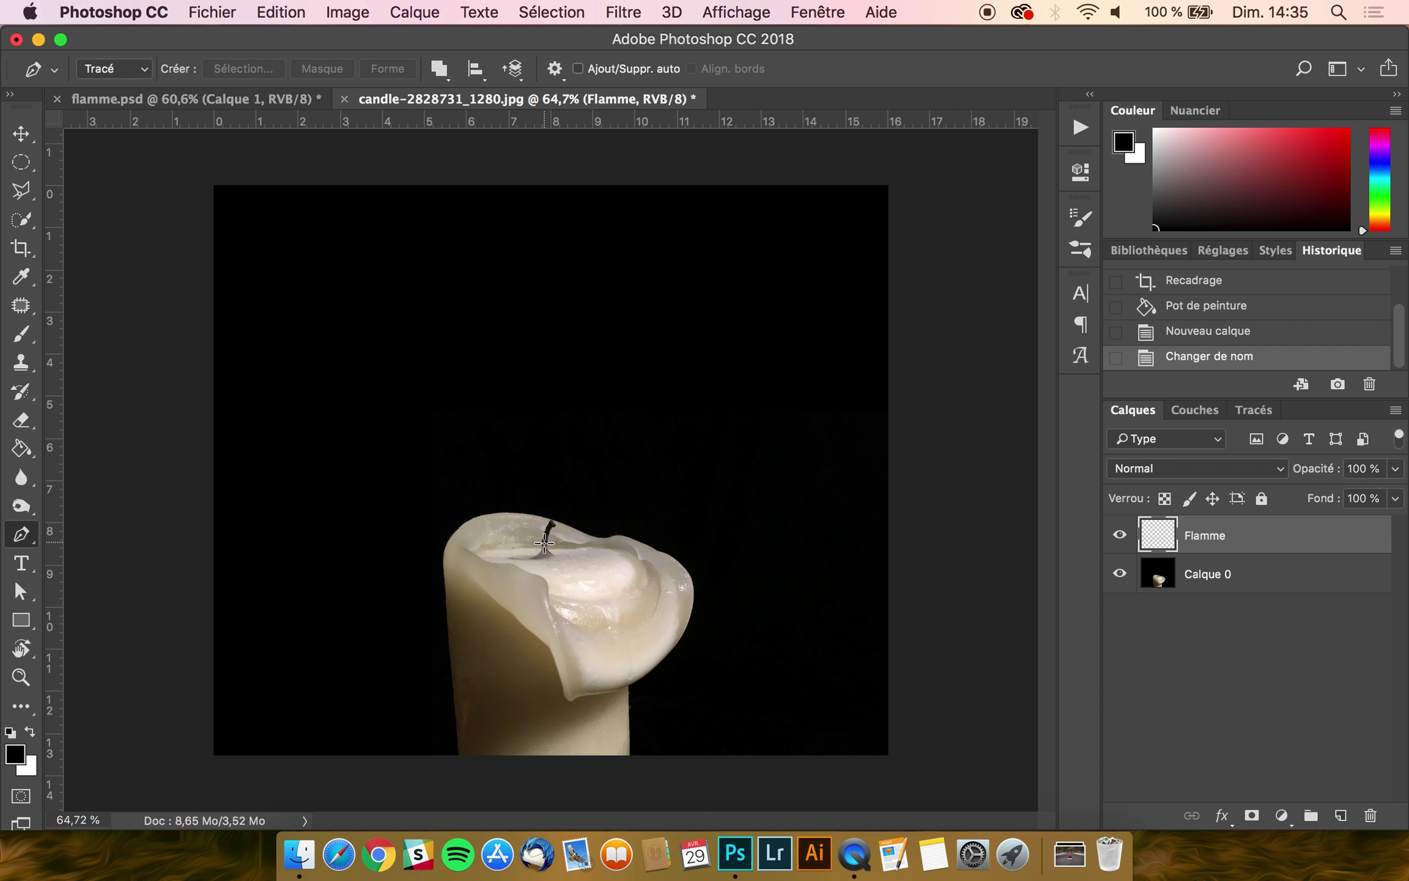
{"action": "left_click", "coordinate": [544, 542]}
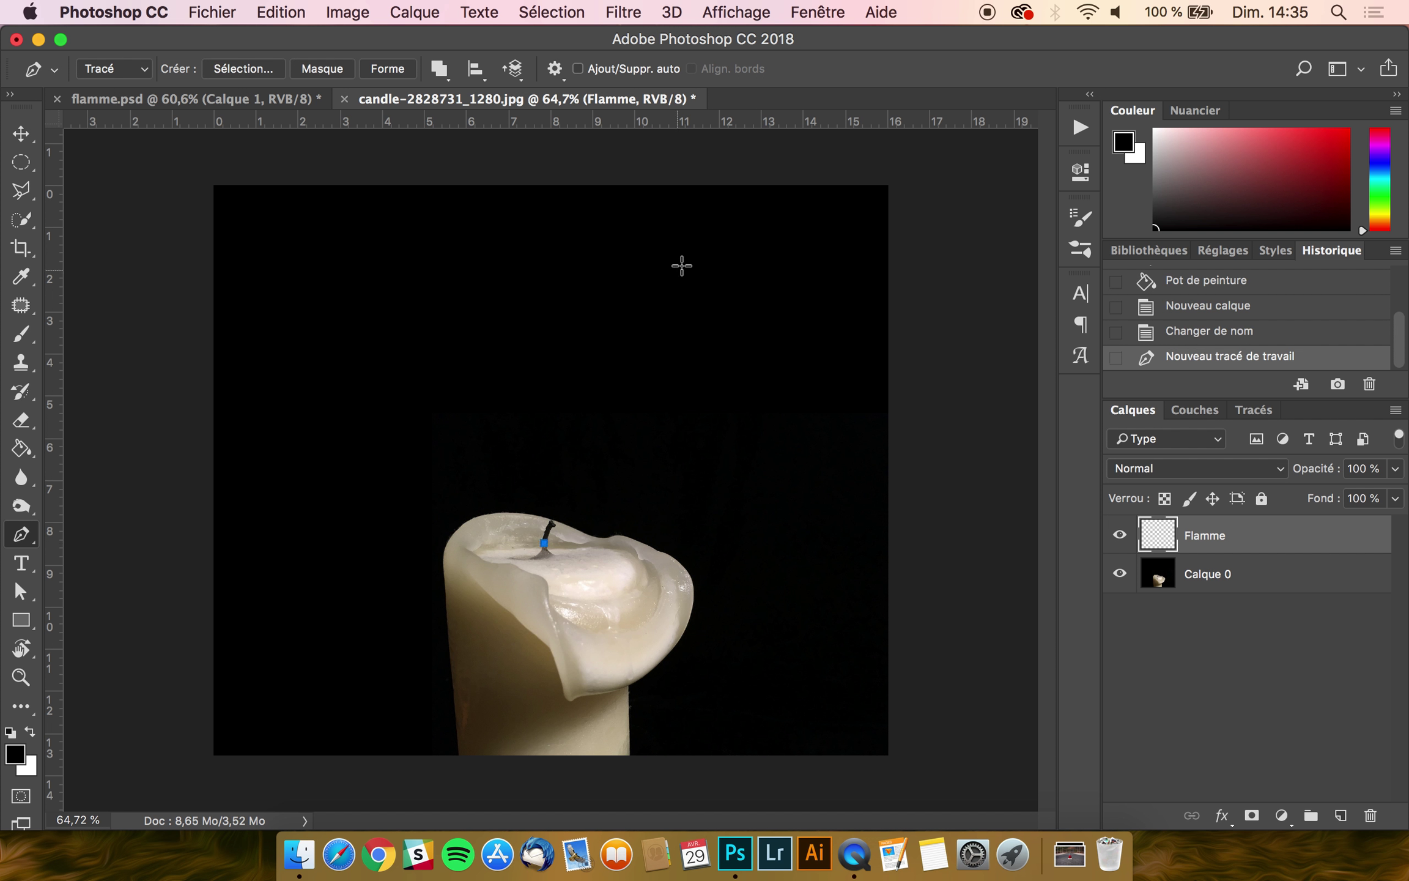
{"action": "mouse_move", "coordinate": [688, 242]}
{"action": "left_mouse_down"}
{"action": "mouse_move", "coordinate": [765, 212]}
{"action": "mouse_move", "coordinate": [819, 161]}
{"action": "left_mouse_up"}
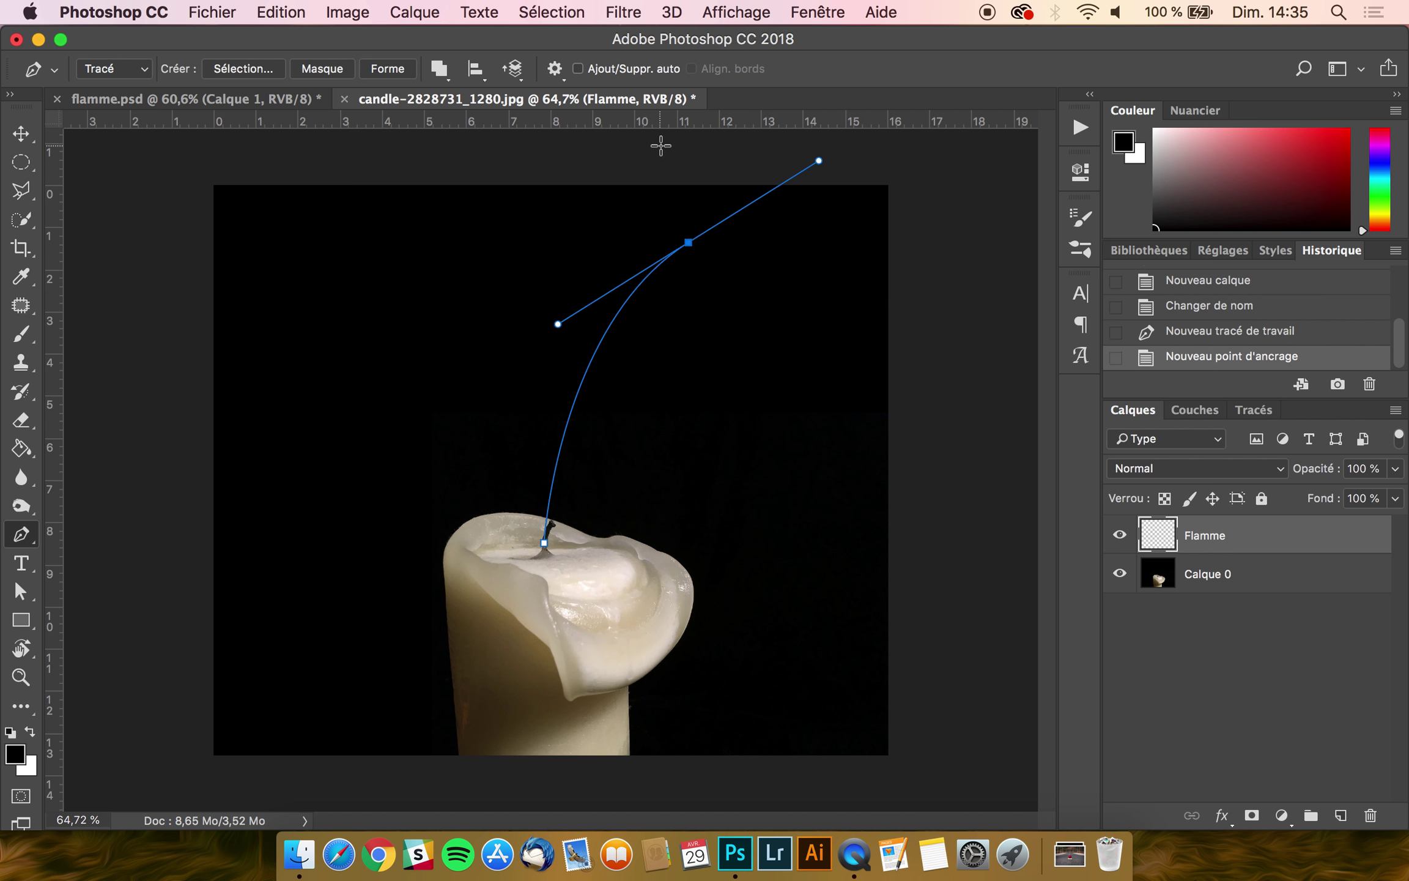
{"action": "left_click", "coordinate": [624, 13]}
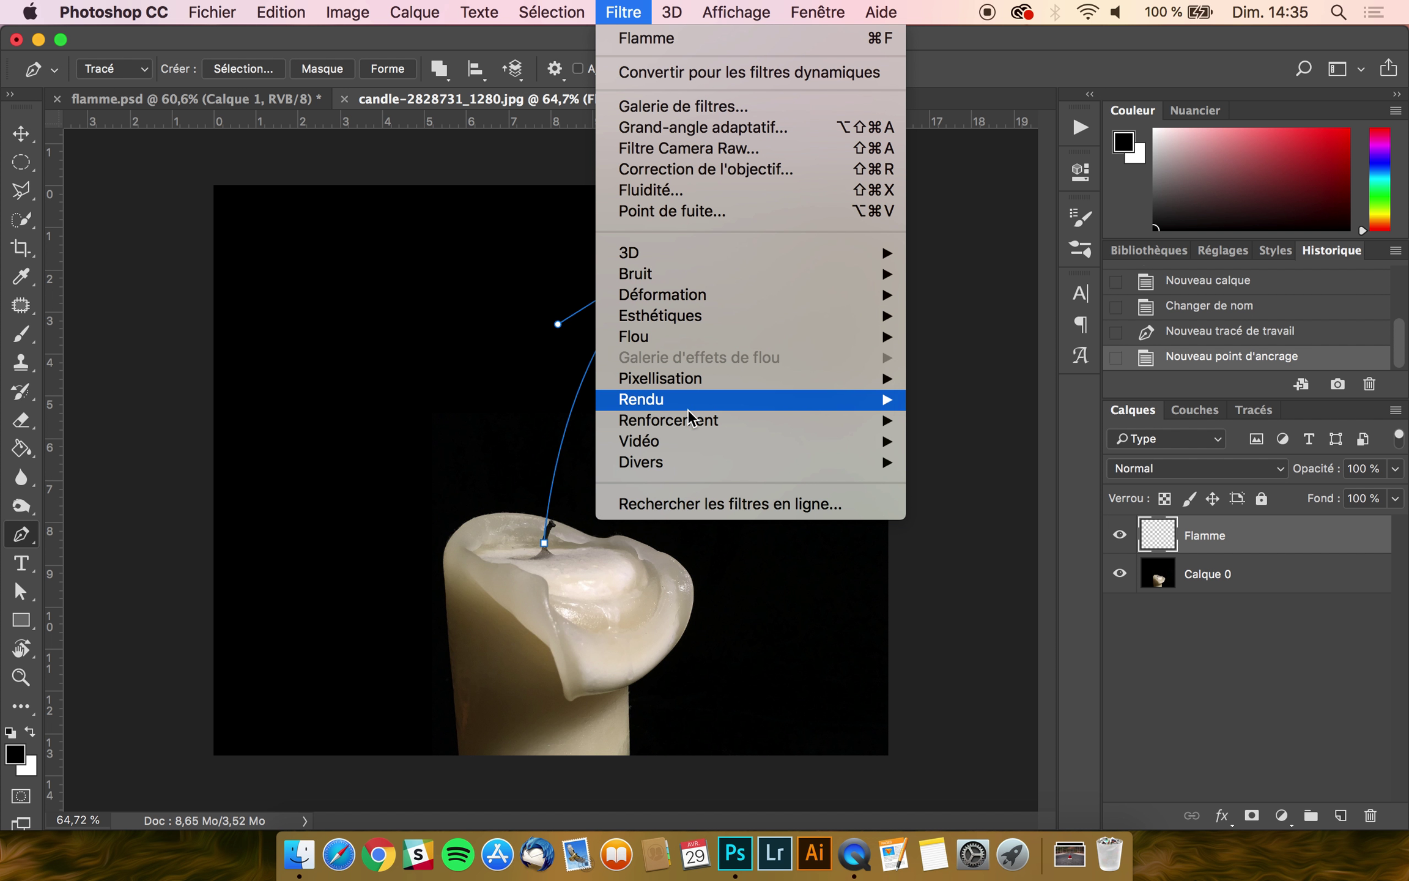
In Filtre > Rendu > Flamme, choose '1. Une flamme le long du tracé' and widen the flame
{"action": "mouse_move", "coordinate": [642, 398]}
{"action": "left_click", "coordinate": [965, 400]}
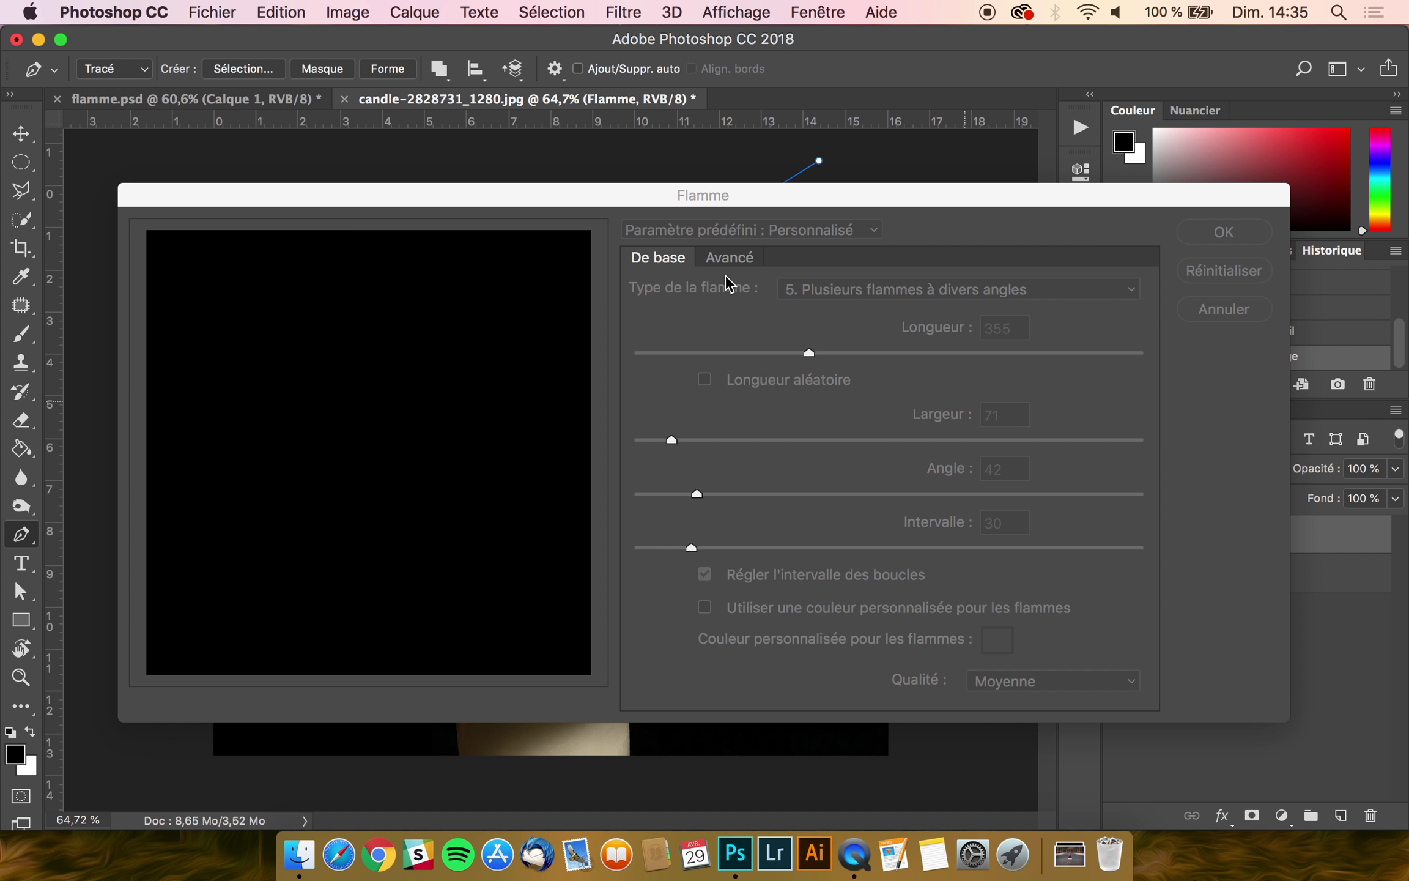
{"action": "left_click", "coordinate": [842, 299]}
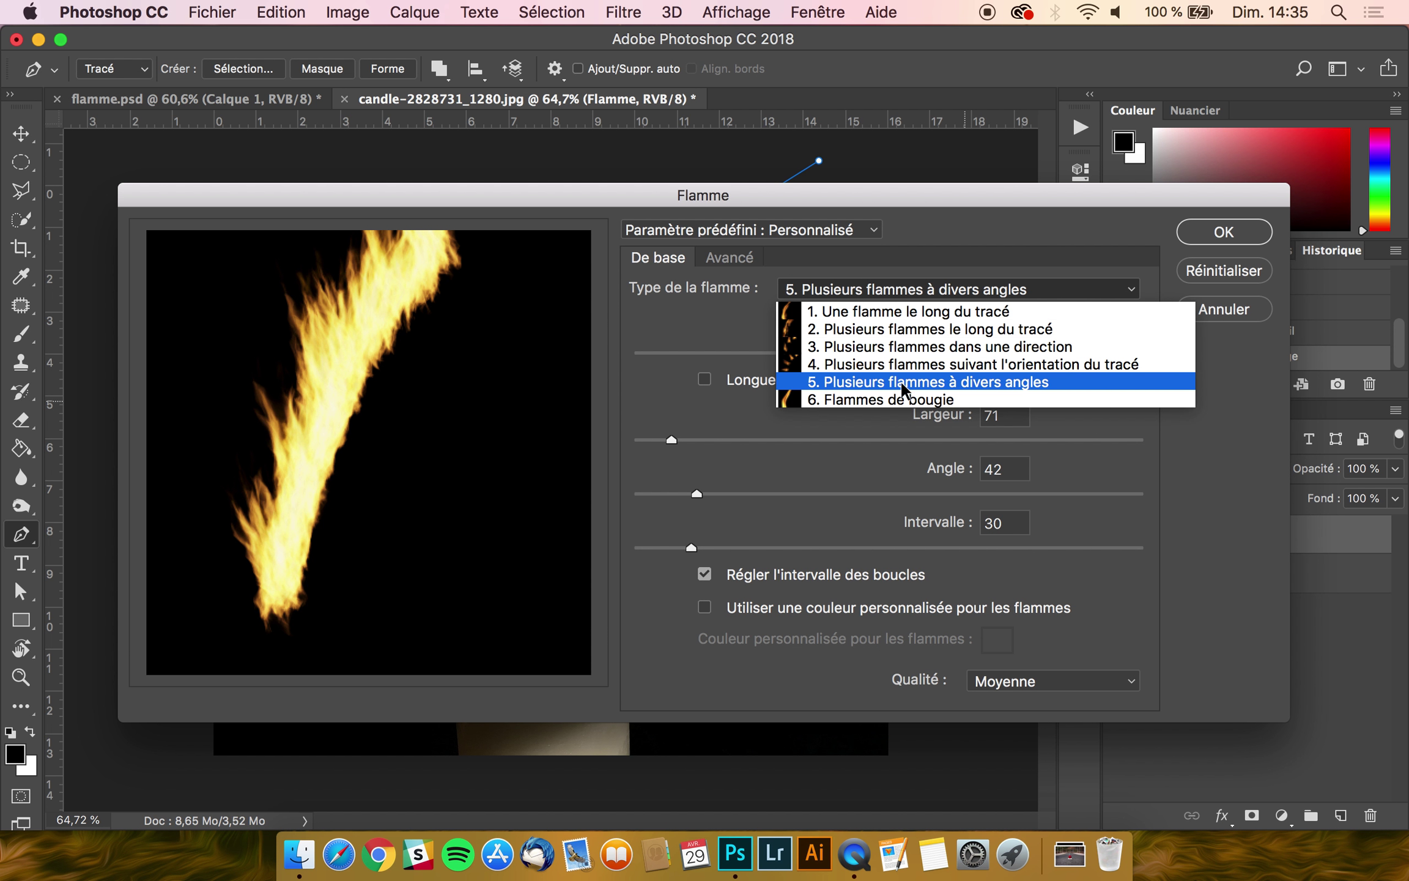
{"action": "left_click", "coordinate": [898, 347]}
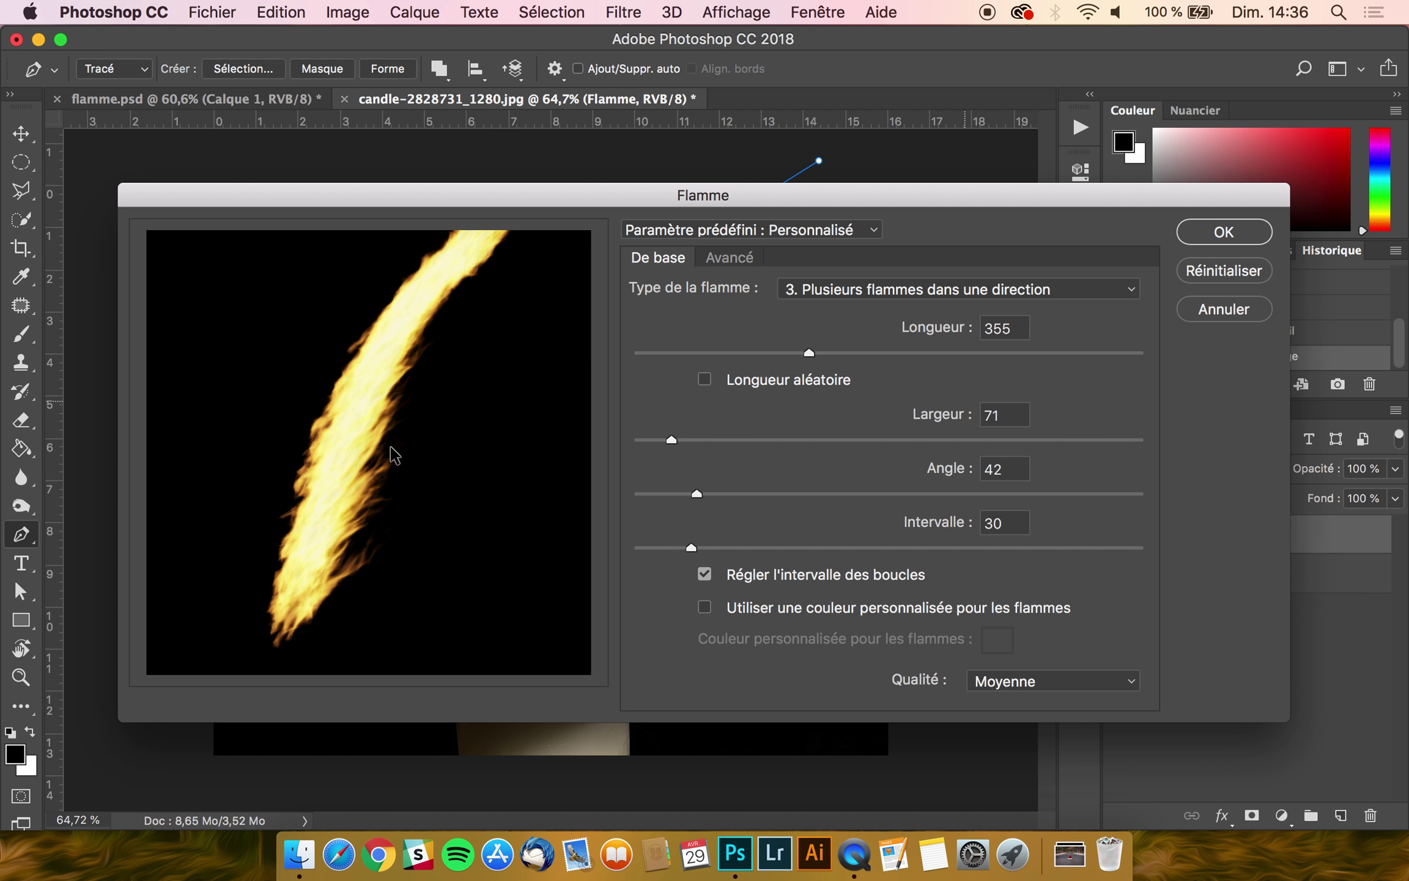
{"action": "left_click", "coordinate": [856, 298]}
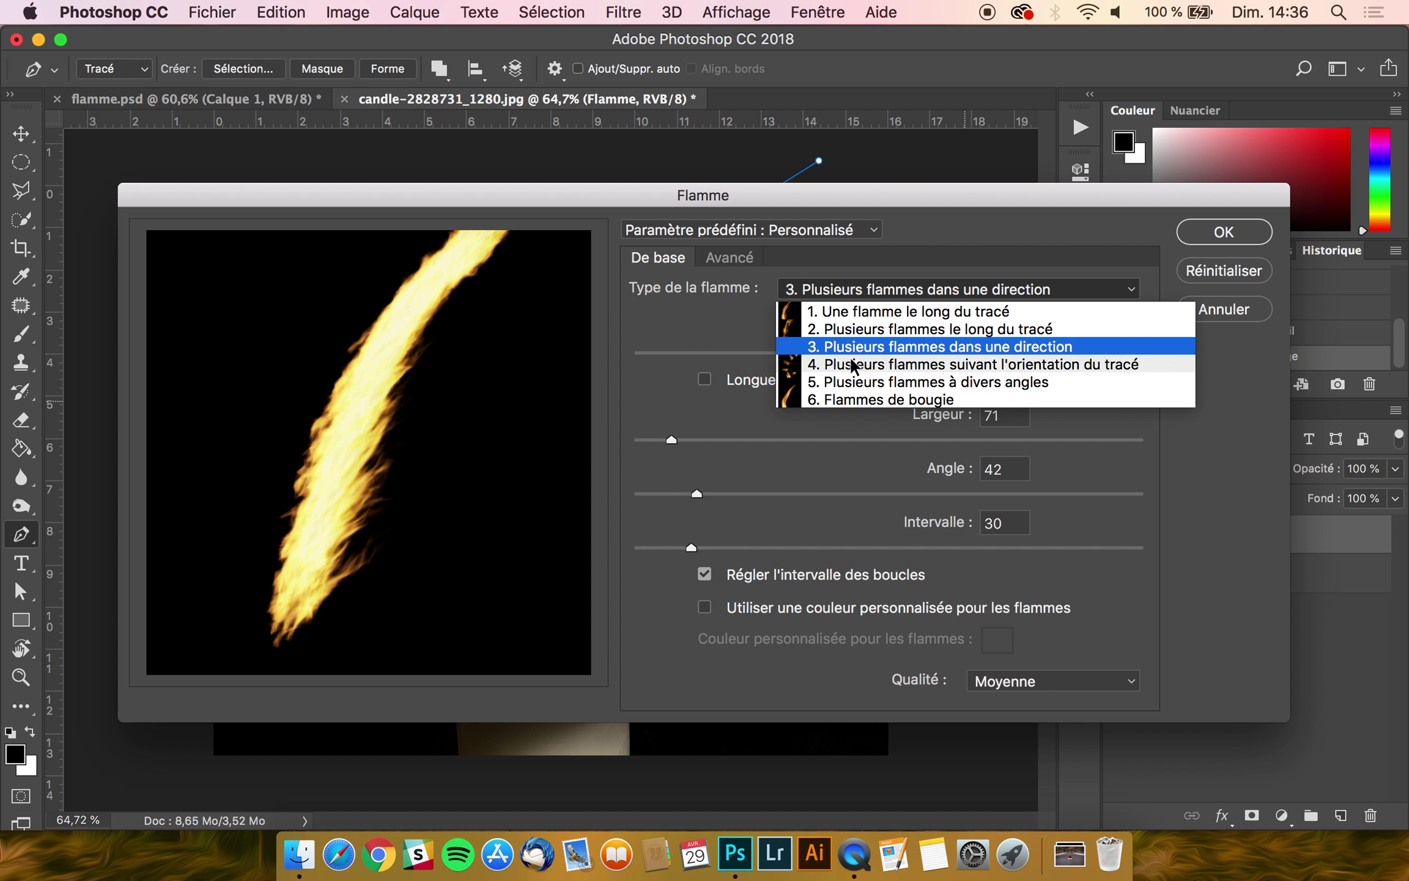
{"action": "left_click", "coordinate": [859, 314]}
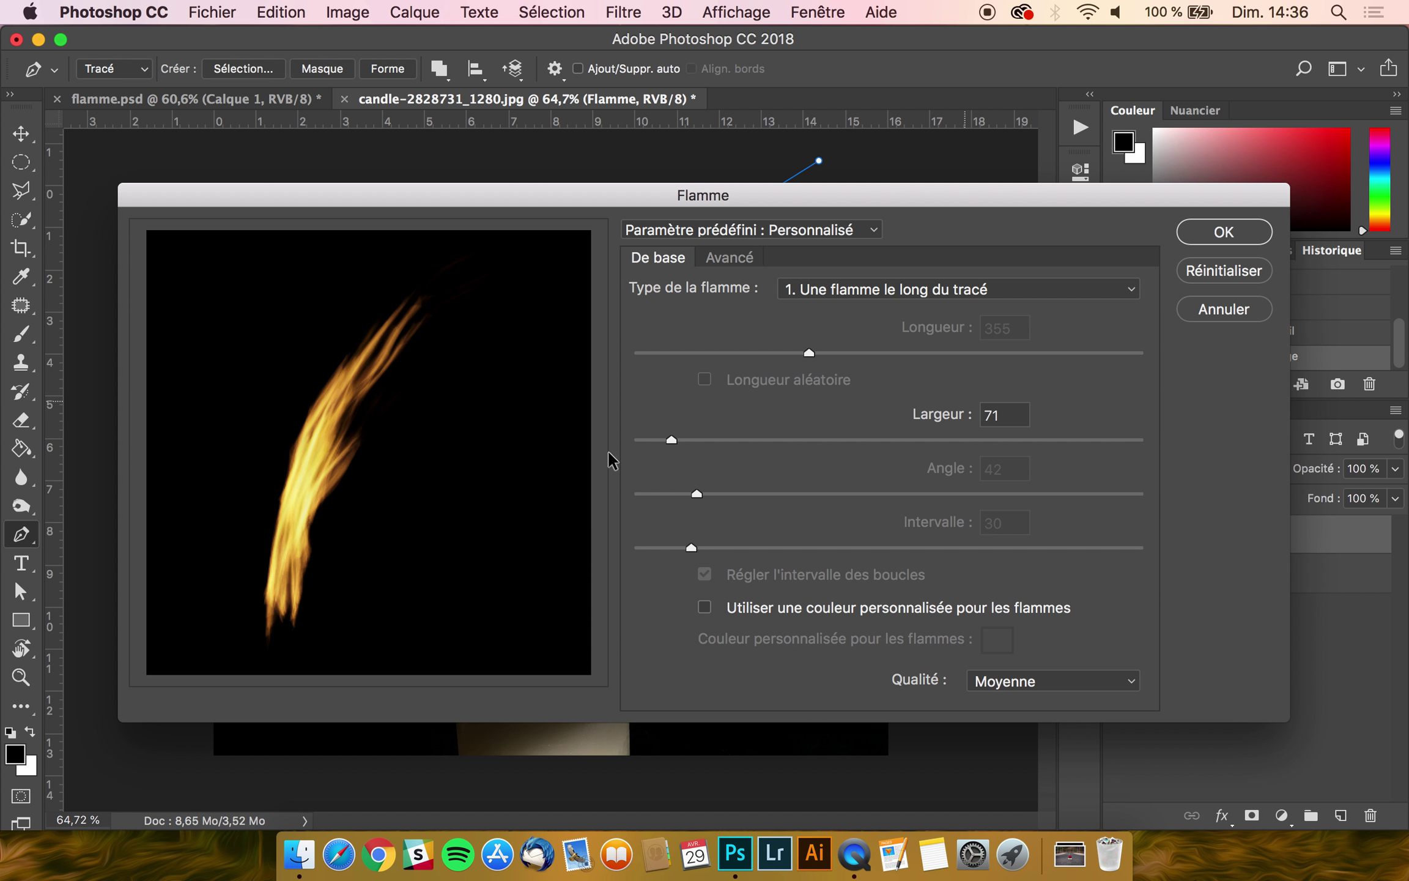
{"action": "left_click", "coordinate": [904, 298]}
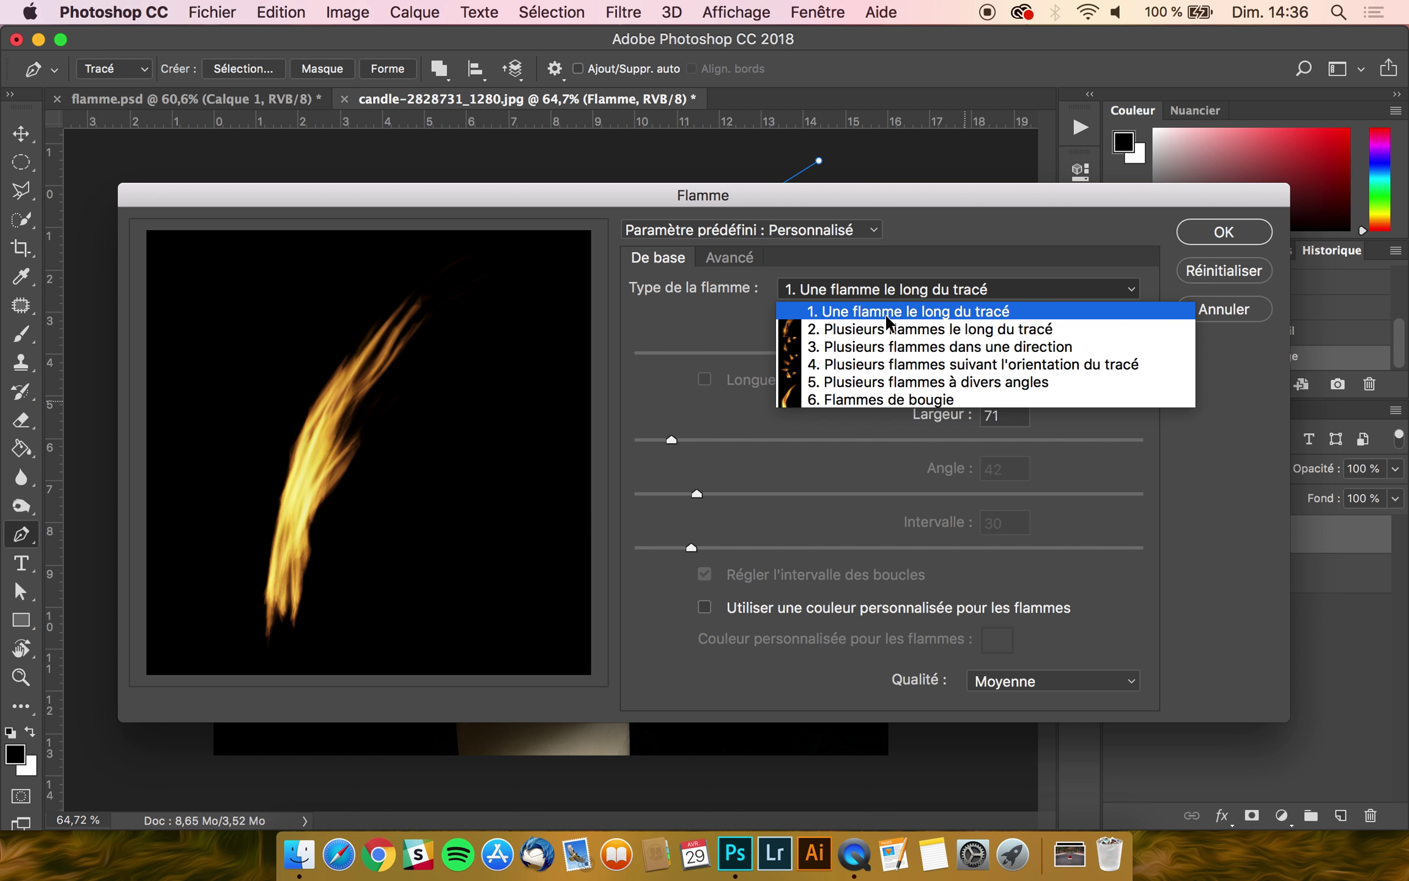
{"action": "left_click", "coordinate": [880, 400]}
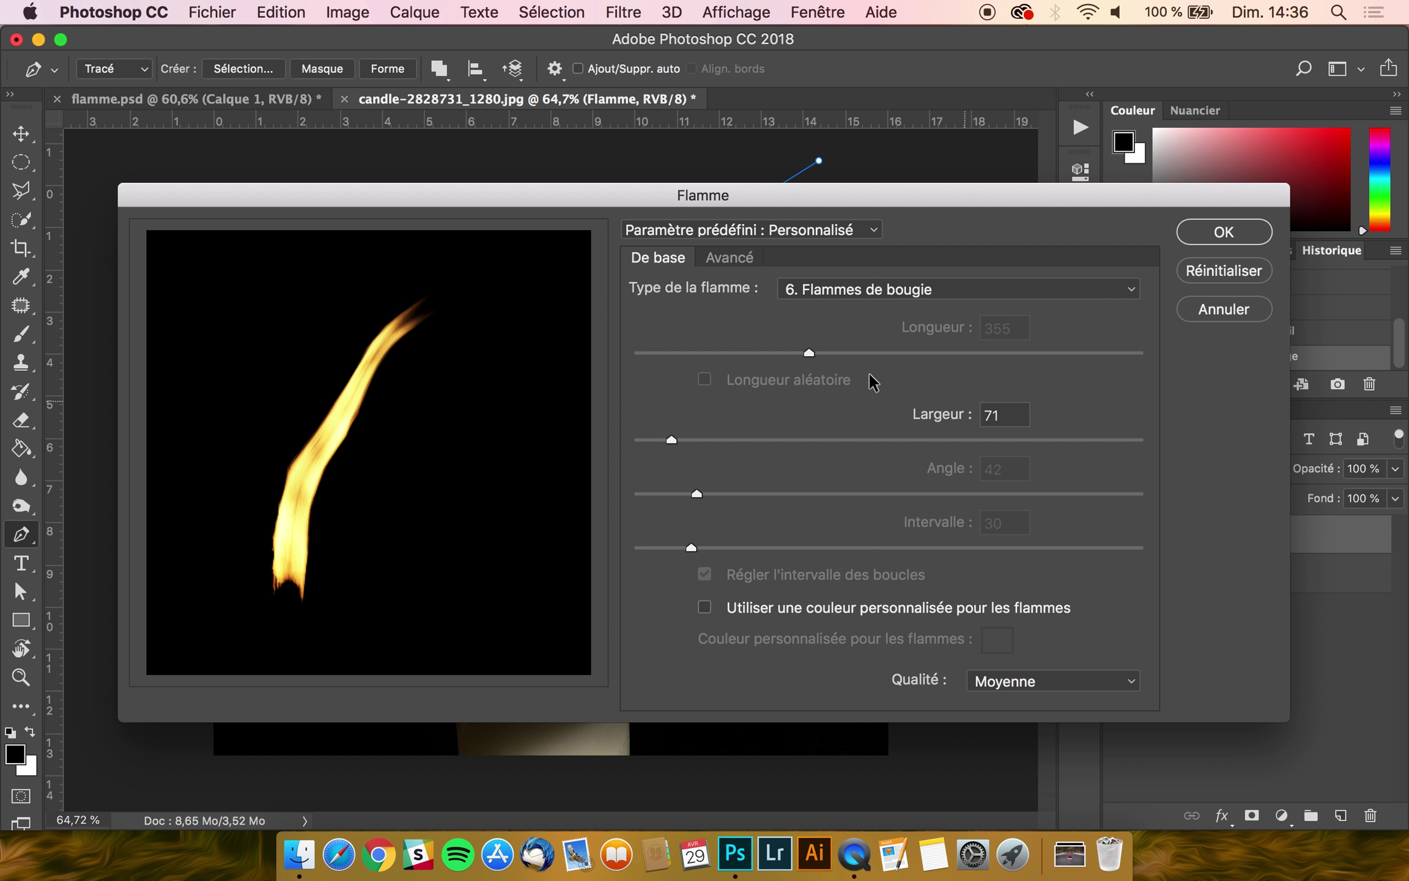
{"action": "left_click", "coordinate": [879, 300]}
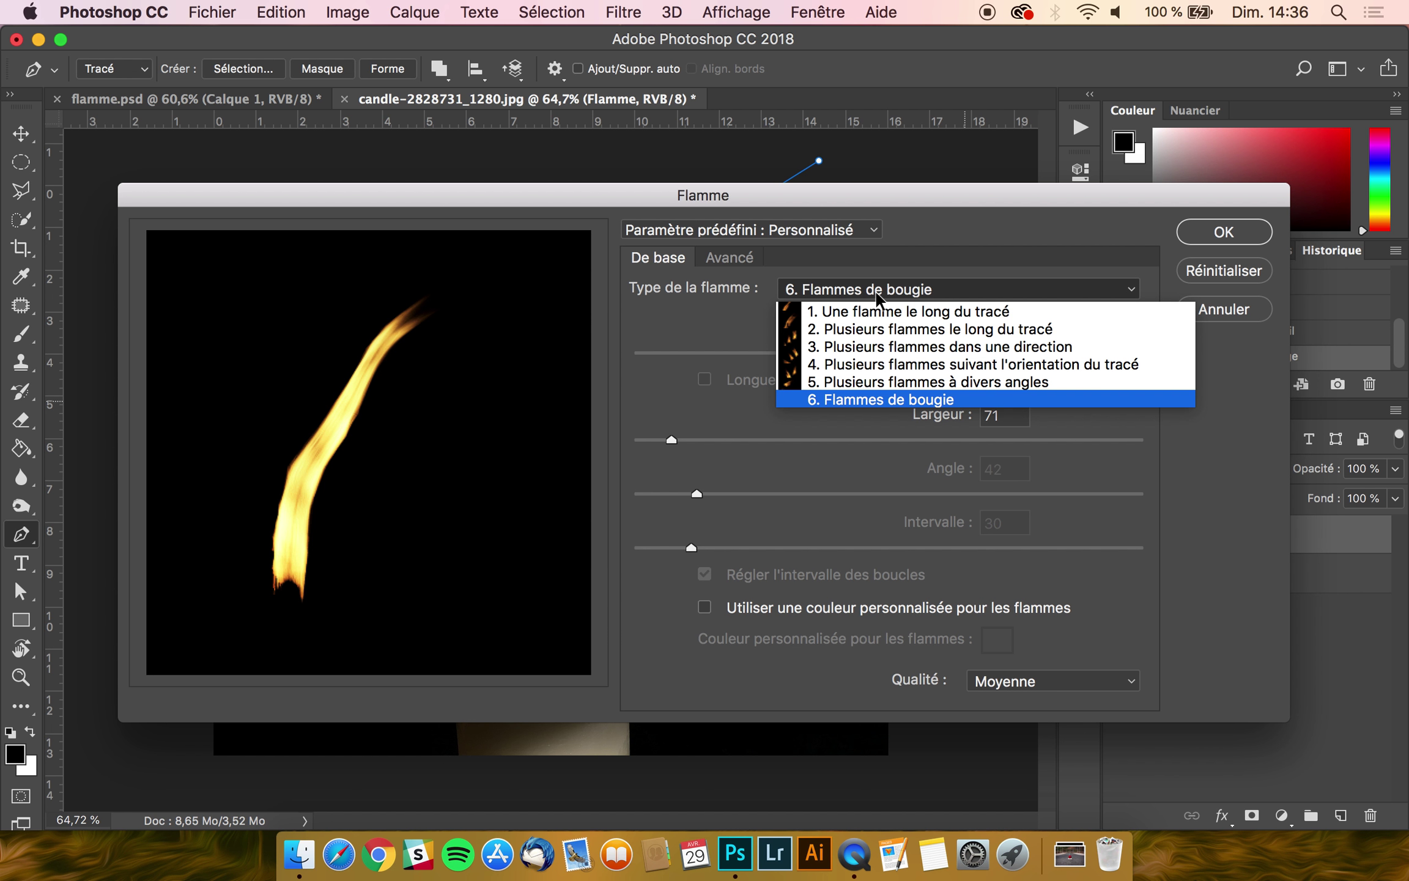
{"action": "left_click", "coordinate": [871, 308]}
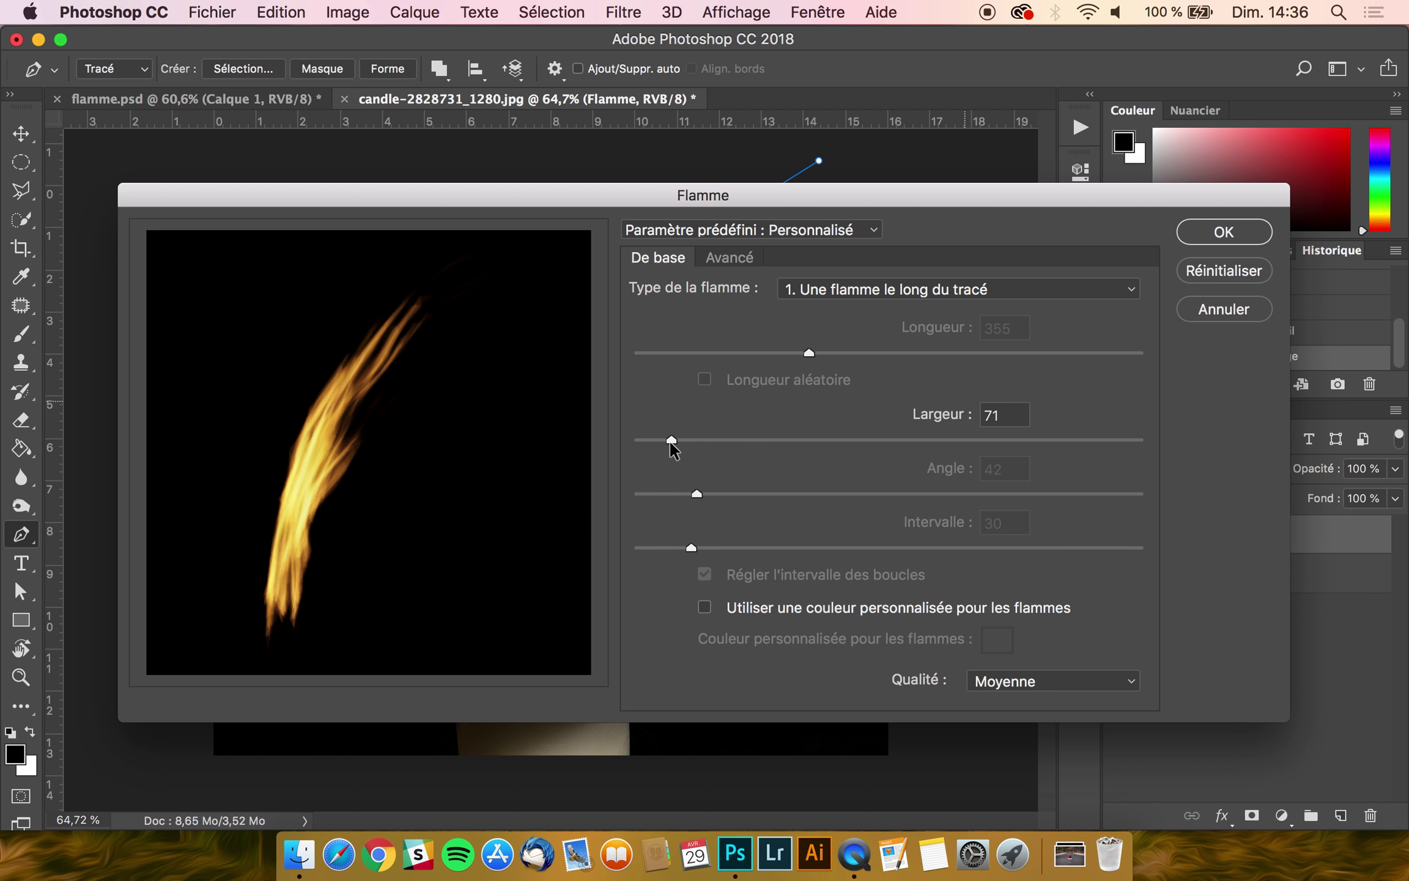
{"action": "left_click_drag", "start_coordinate": [671, 441], "coordinate": [737, 441]}
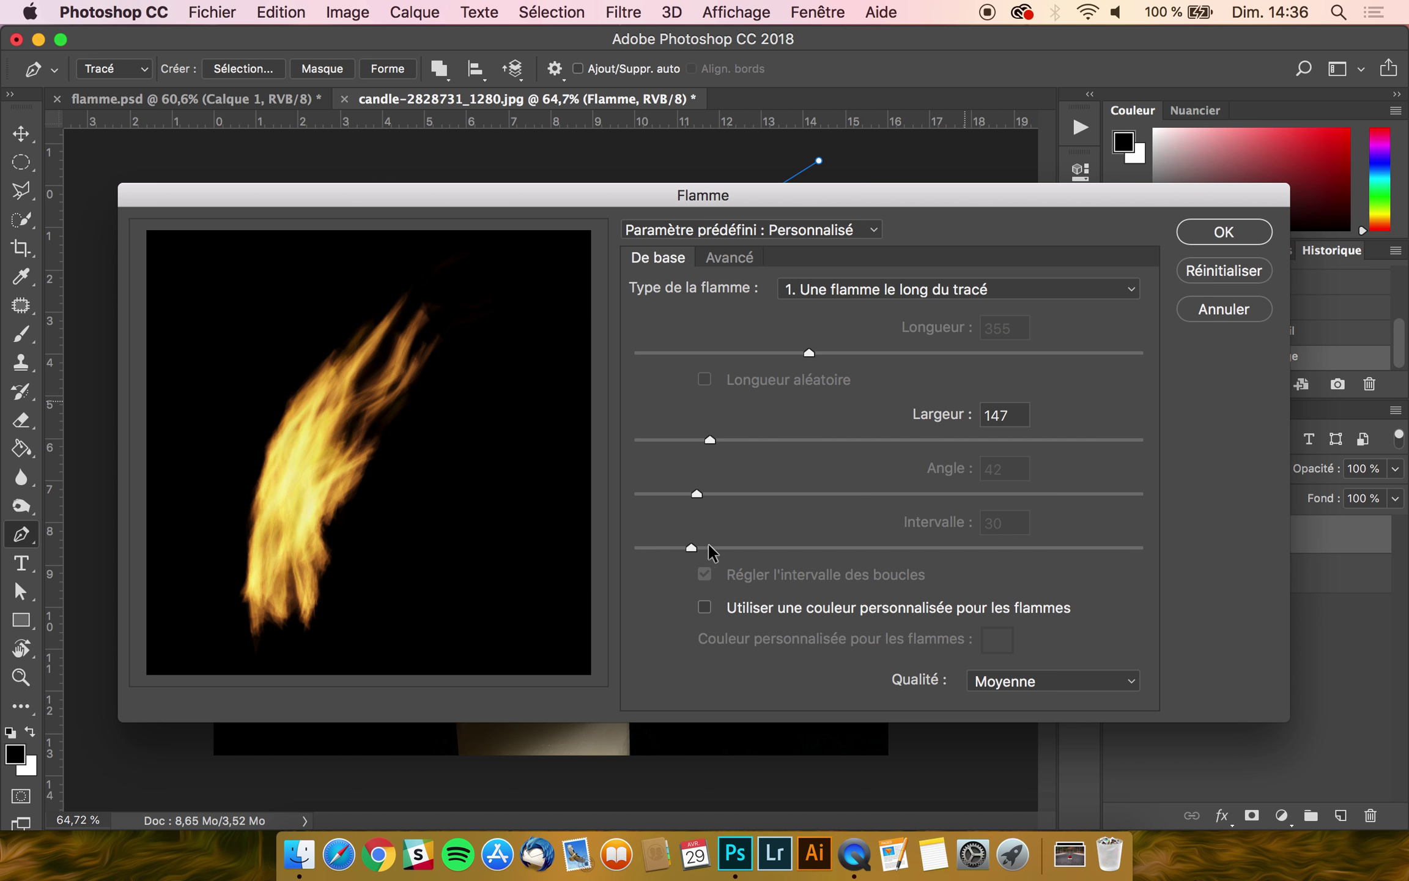
{"action": "left_click", "coordinate": [858, 293]}
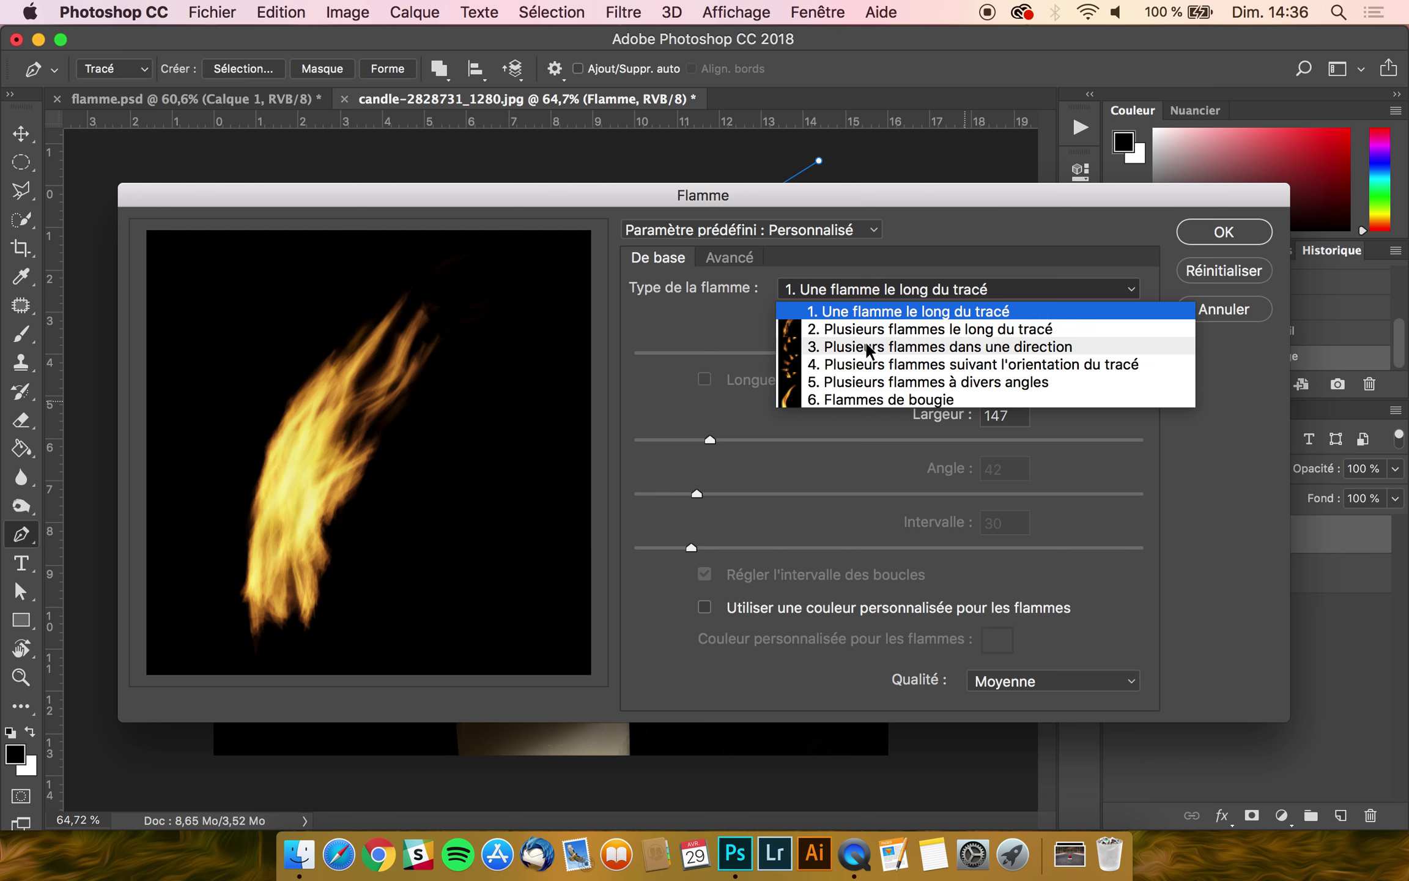
{"action": "left_click", "coordinate": [865, 314]}
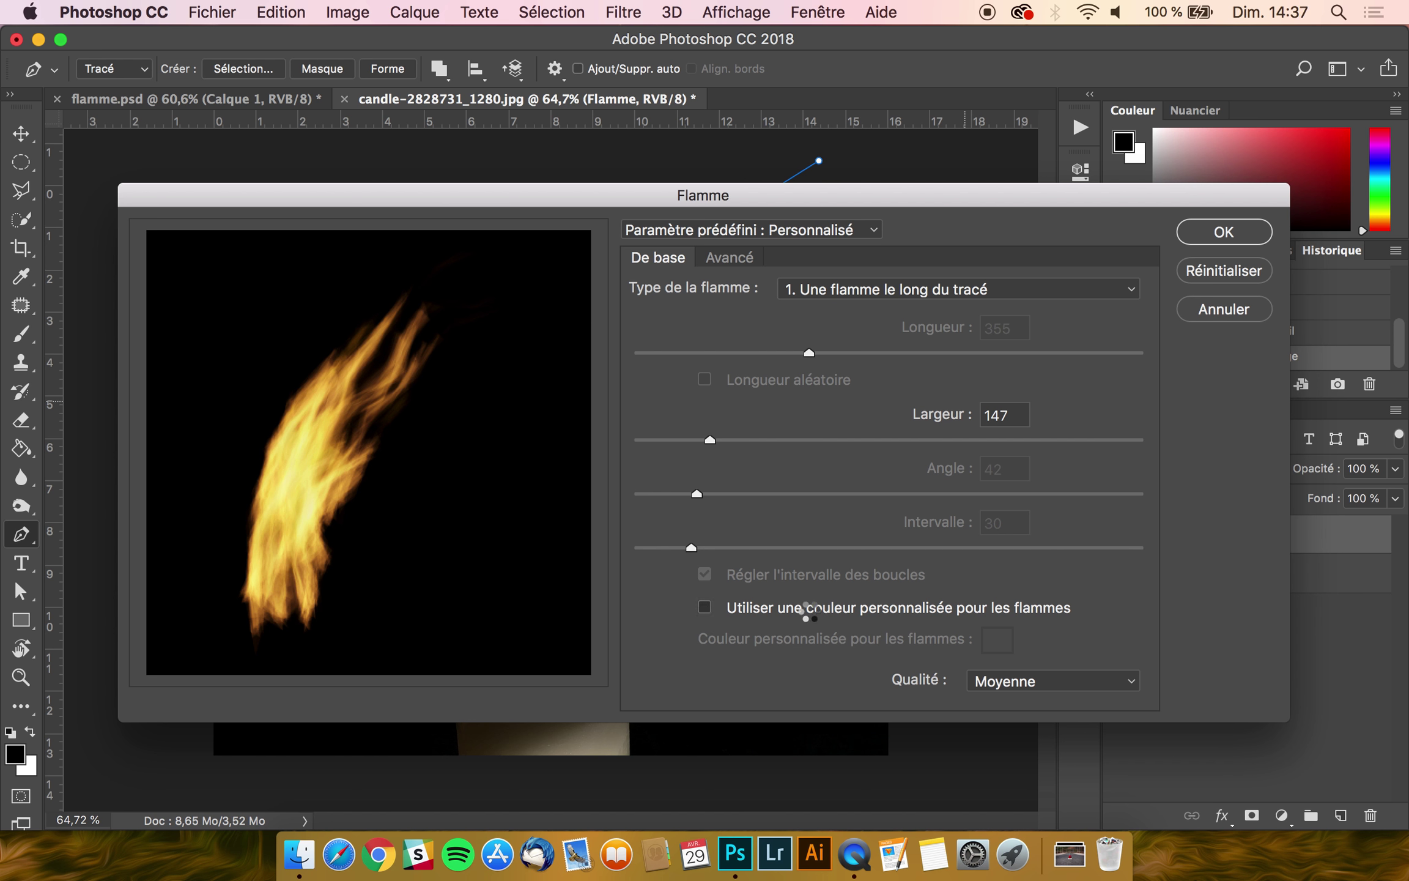
{"action": "left_click", "coordinate": [809, 609]}
{"action": "left_click", "coordinate": [994, 644]}
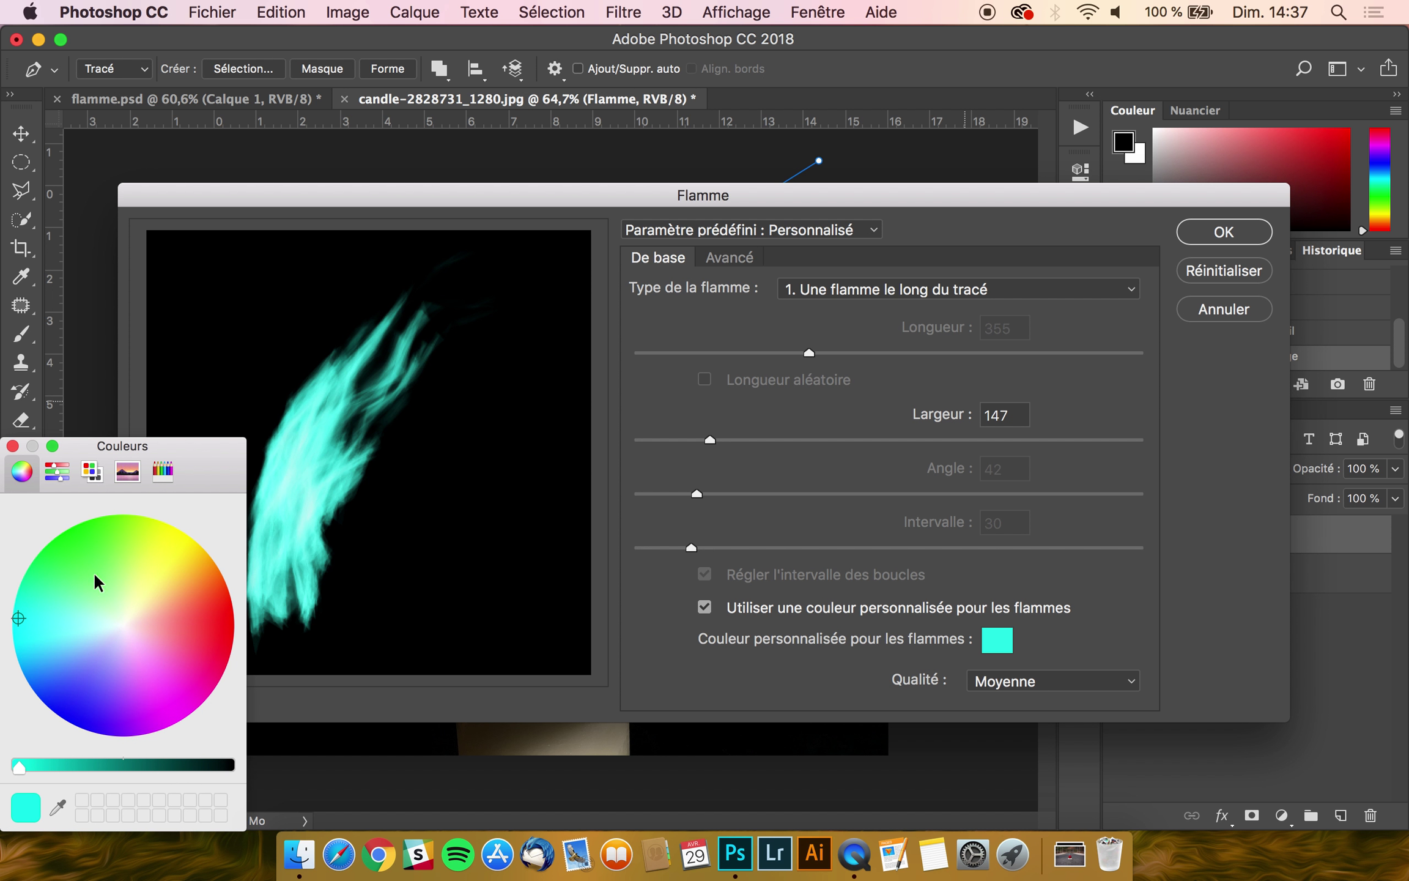
{"action": "left_click", "coordinate": [164, 564]}
{"action": "left_click", "coordinate": [99, 544]}
{"action": "left_click", "coordinate": [859, 553]}
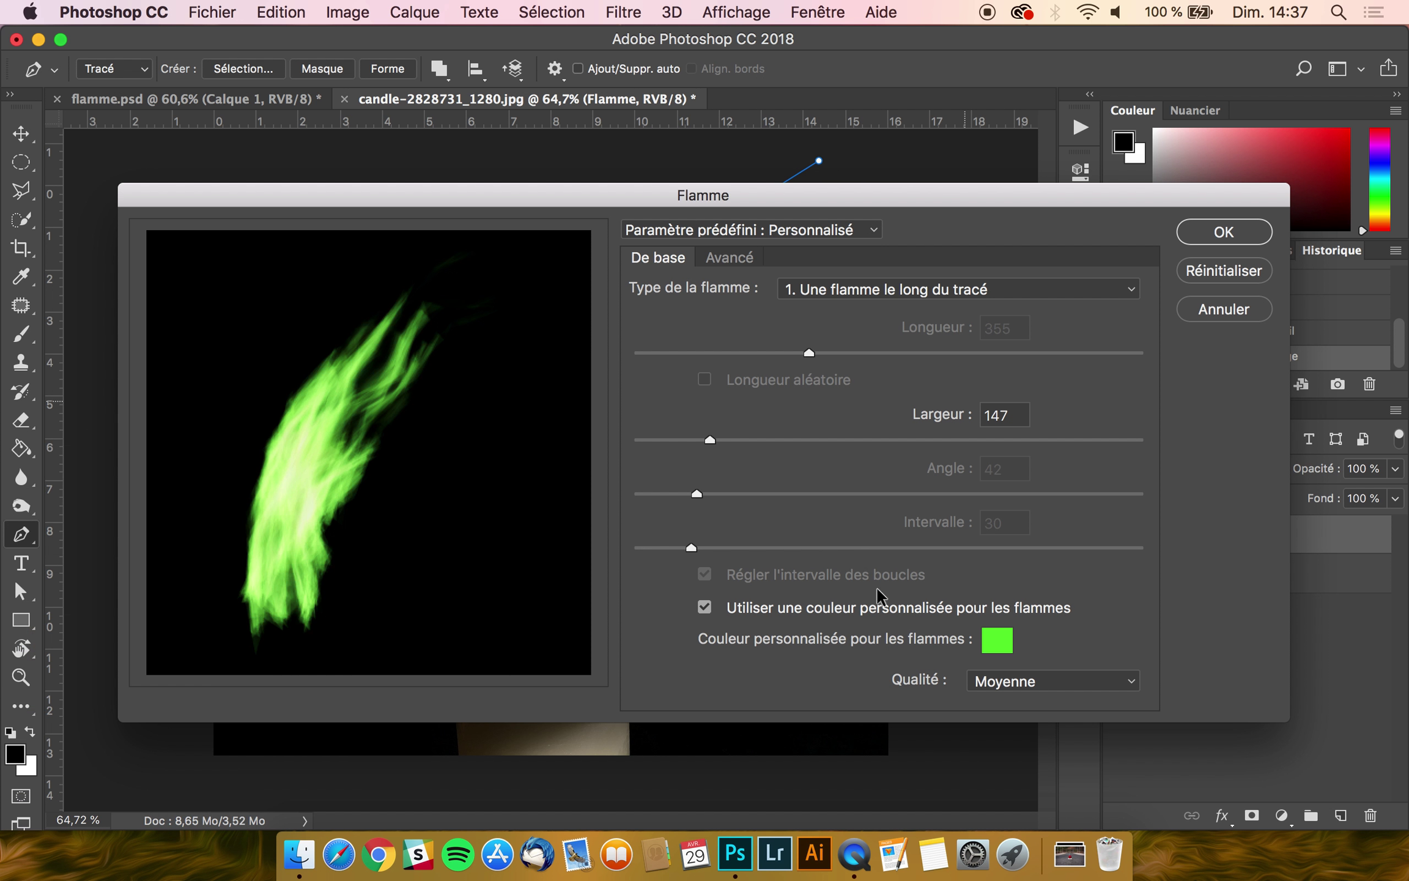
{"action": "left_click", "coordinate": [705, 608]}
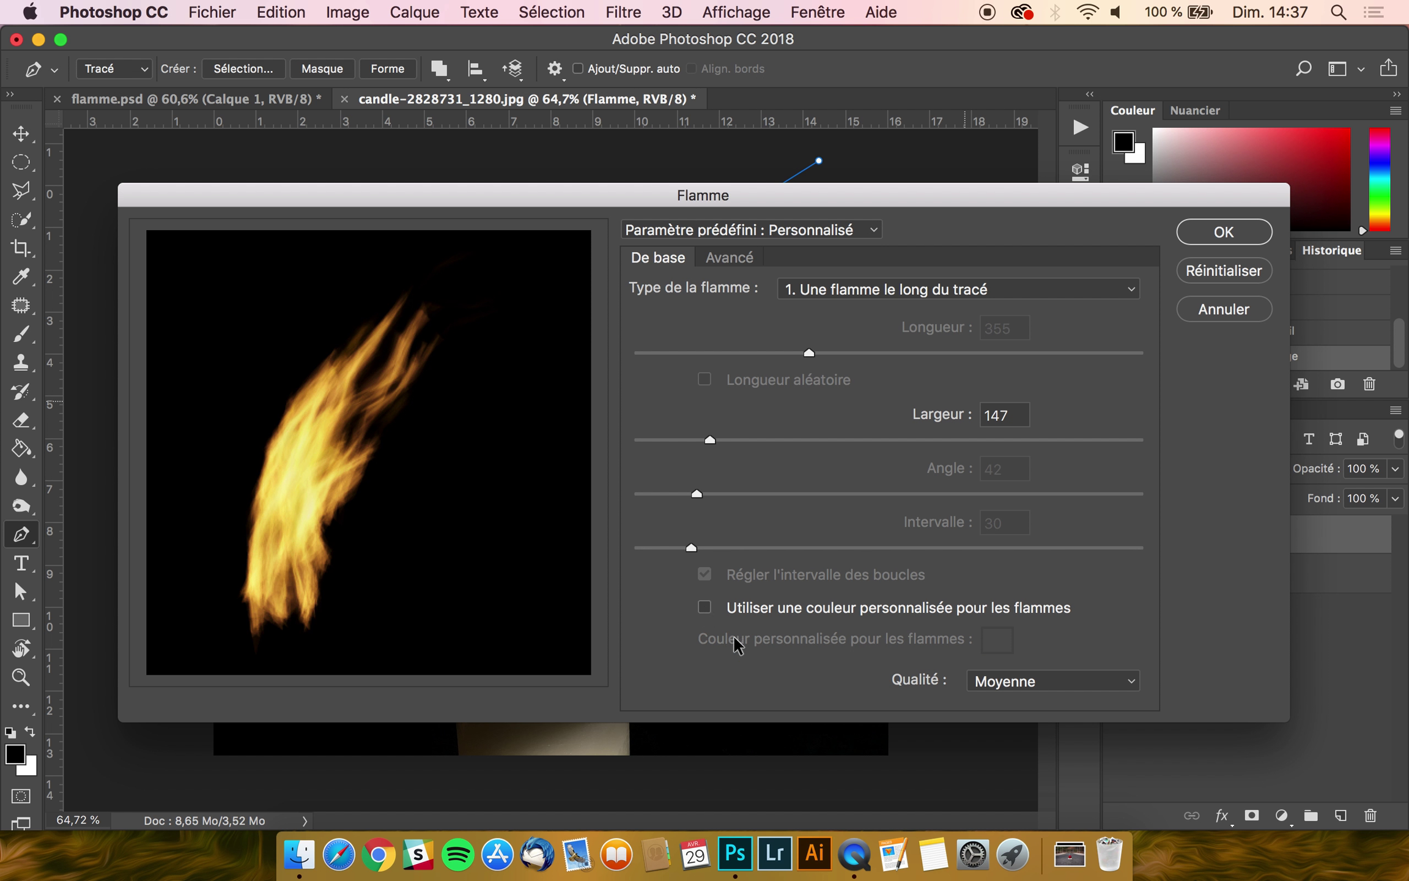
{"action": "left_click", "coordinate": [1066, 680]}
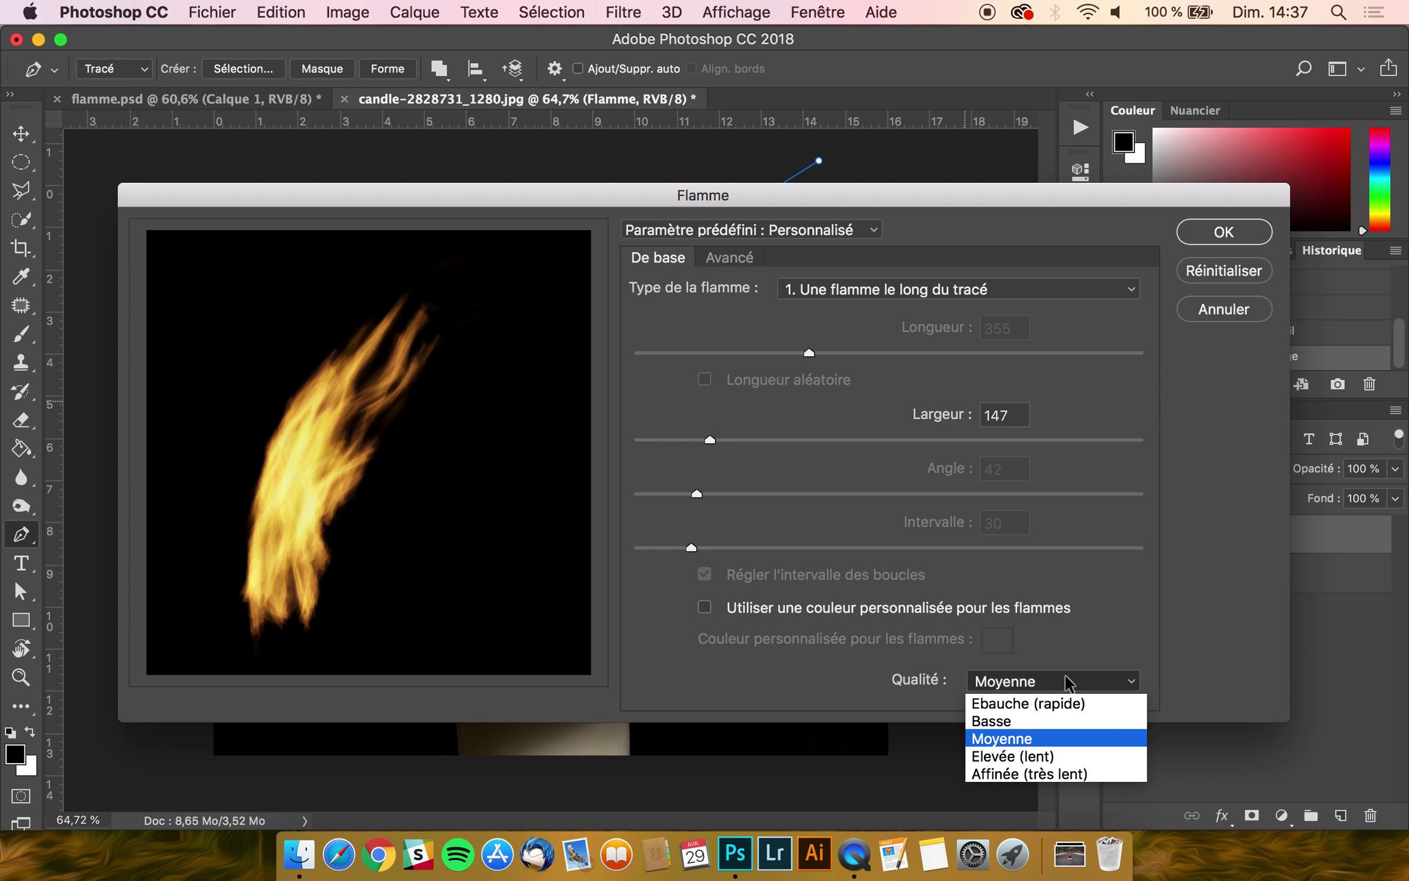
{"action": "left_click", "coordinate": [1100, 673]}
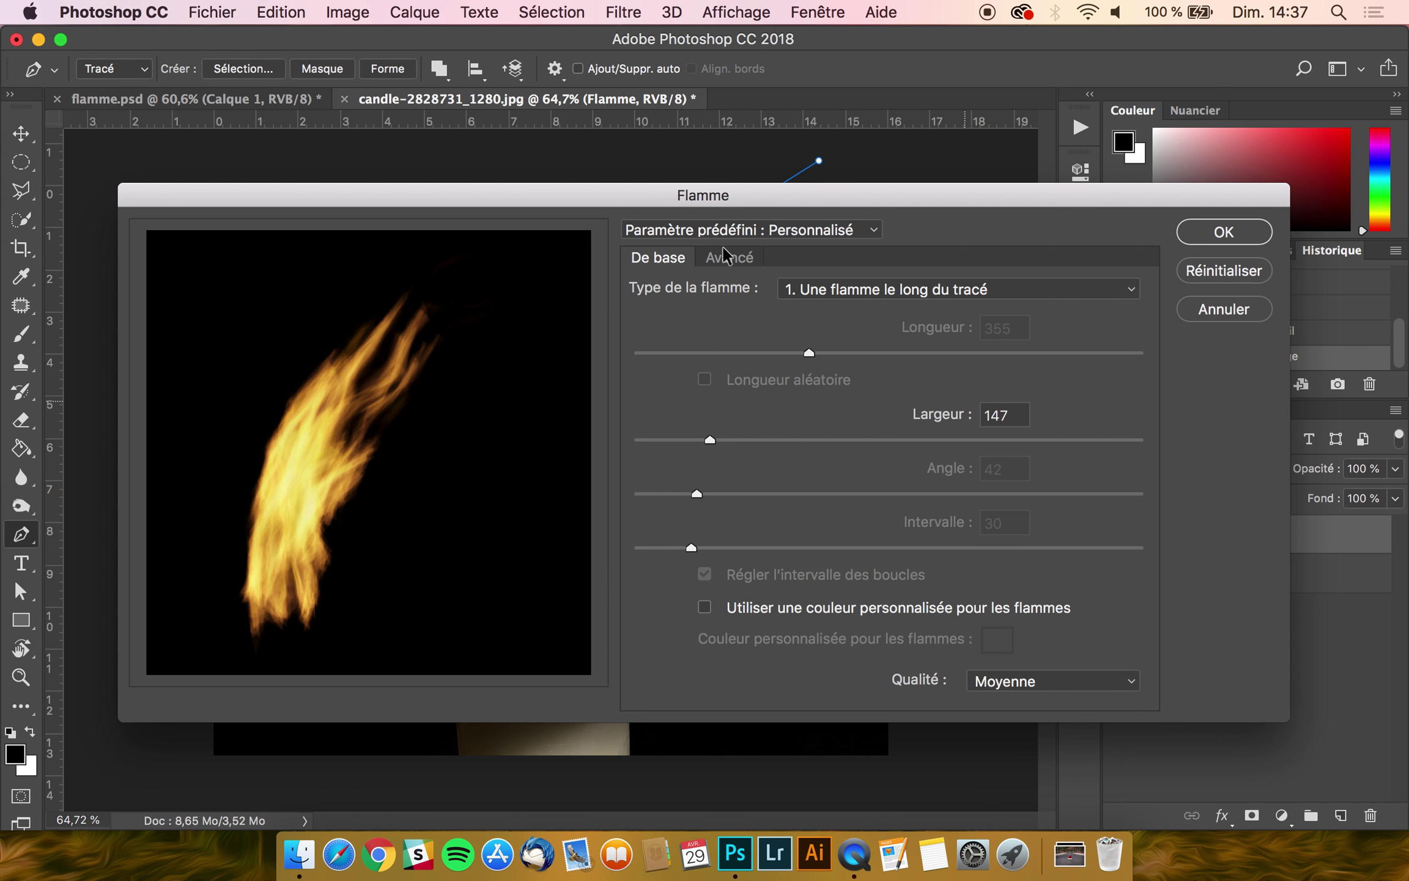
{"action": "left_click", "coordinate": [729, 263]}
Set flame turbulence 57, tip 25, flame lines 20 and bottom alignment 61
{"action": "left_click", "coordinate": [844, 313]}
{"action": "left_click_drag", "start_coordinate": [904, 312], "coordinate": [924, 311]}
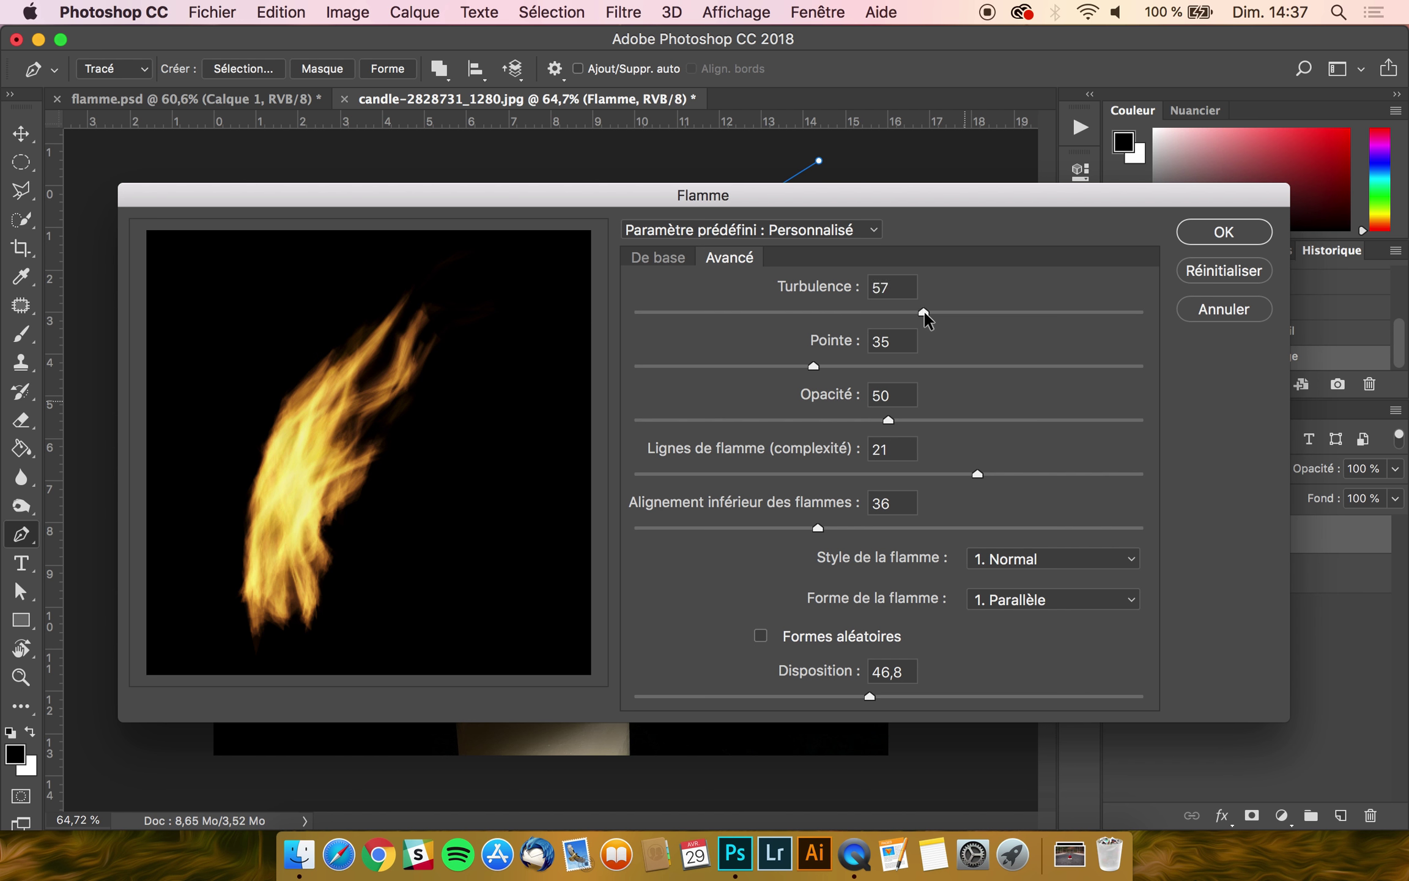
{"action": "left_click", "coordinate": [903, 365]}
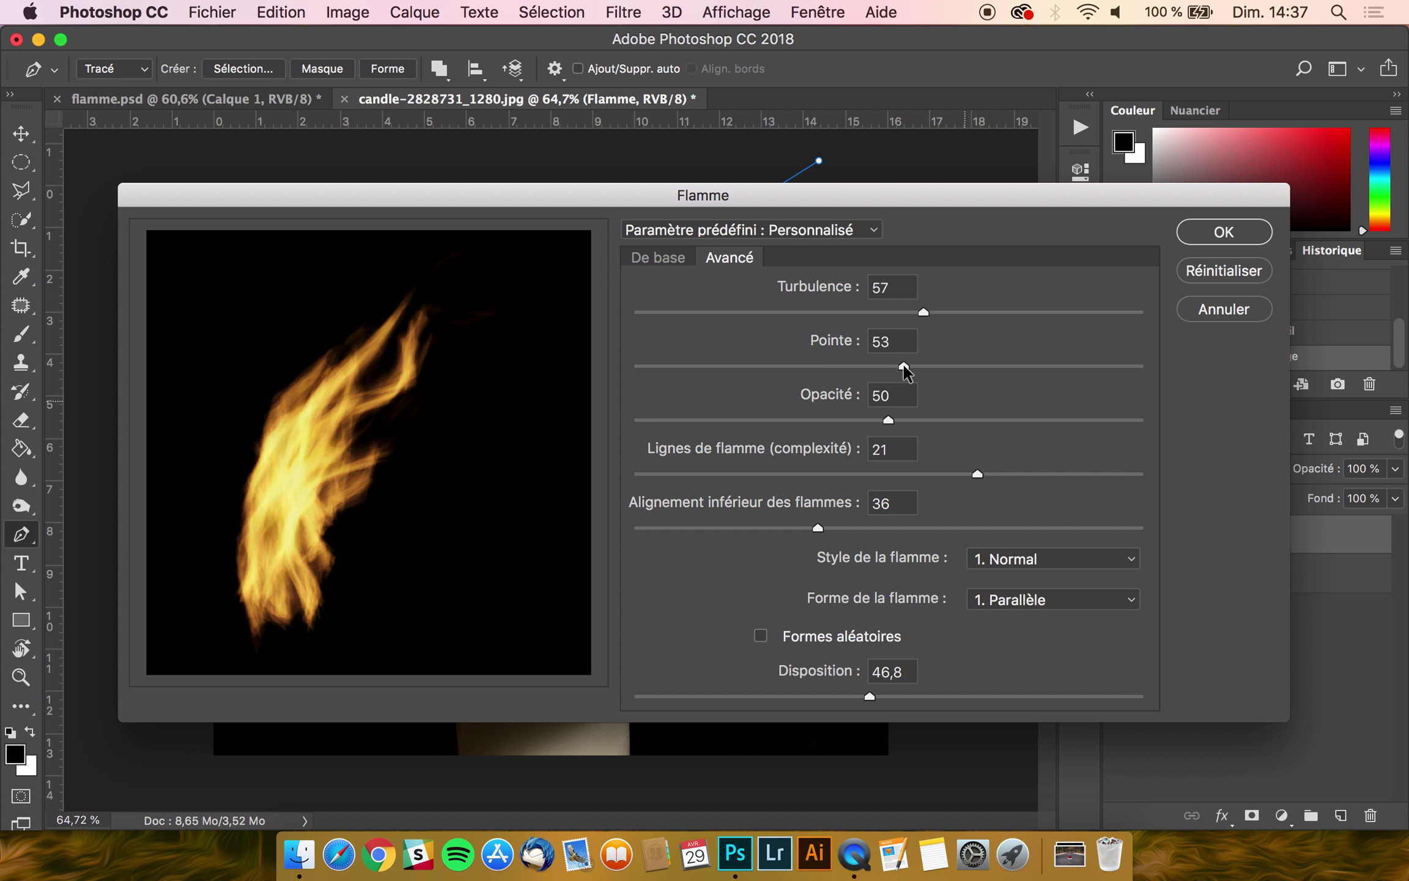
{"action": "left_click_drag", "start_coordinate": [903, 367], "coordinate": [765, 370]}
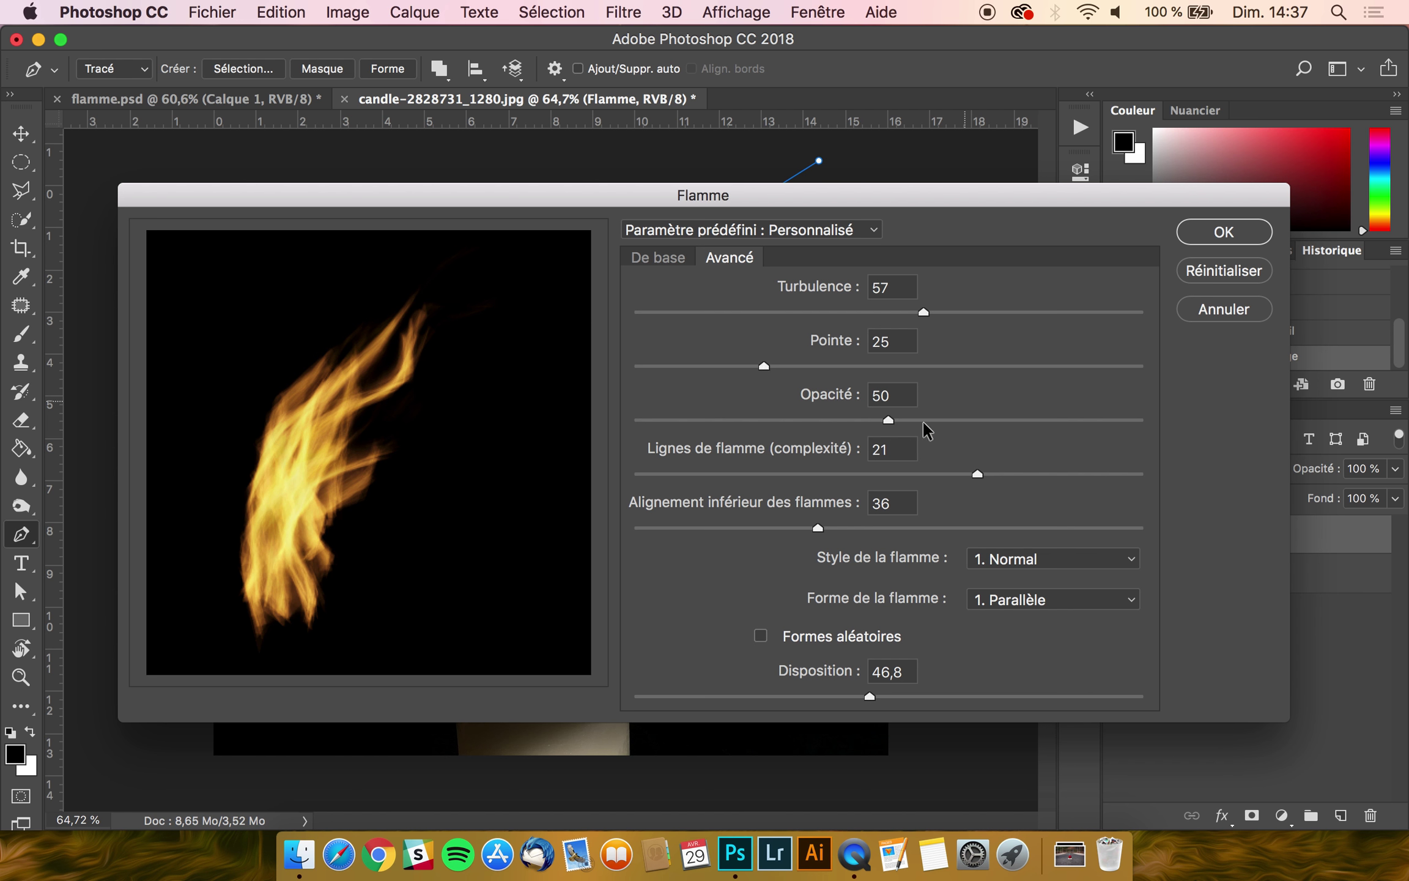
{"action": "left_click", "coordinate": [1028, 421]}
{"action": "mouse_move", "coordinate": [1028, 421]}
{"action": "left_mouse_down"}
{"action": "mouse_move", "coordinate": [713, 421]}
{"action": "mouse_move", "coordinate": [890, 422]}
{"action": "left_mouse_up"}
{"action": "left_click", "coordinate": [816, 475]}
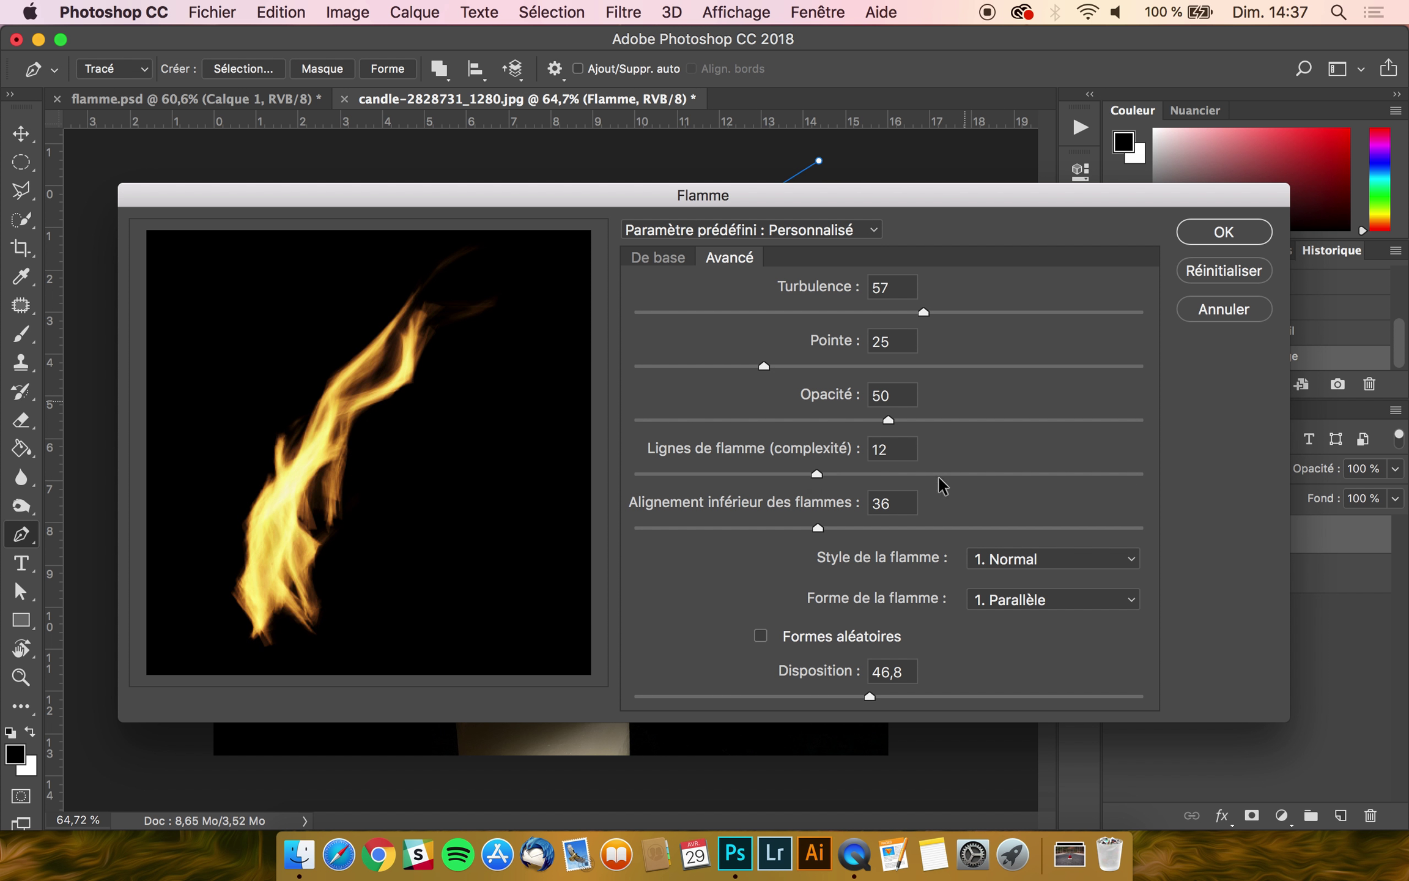
{"action": "mouse_move", "coordinate": [940, 478]}
{"action": "left_mouse_down"}
{"action": "mouse_move", "coordinate": [1004, 475]}
{"action": "mouse_move", "coordinate": [960, 483]}
{"action": "left_mouse_up"}
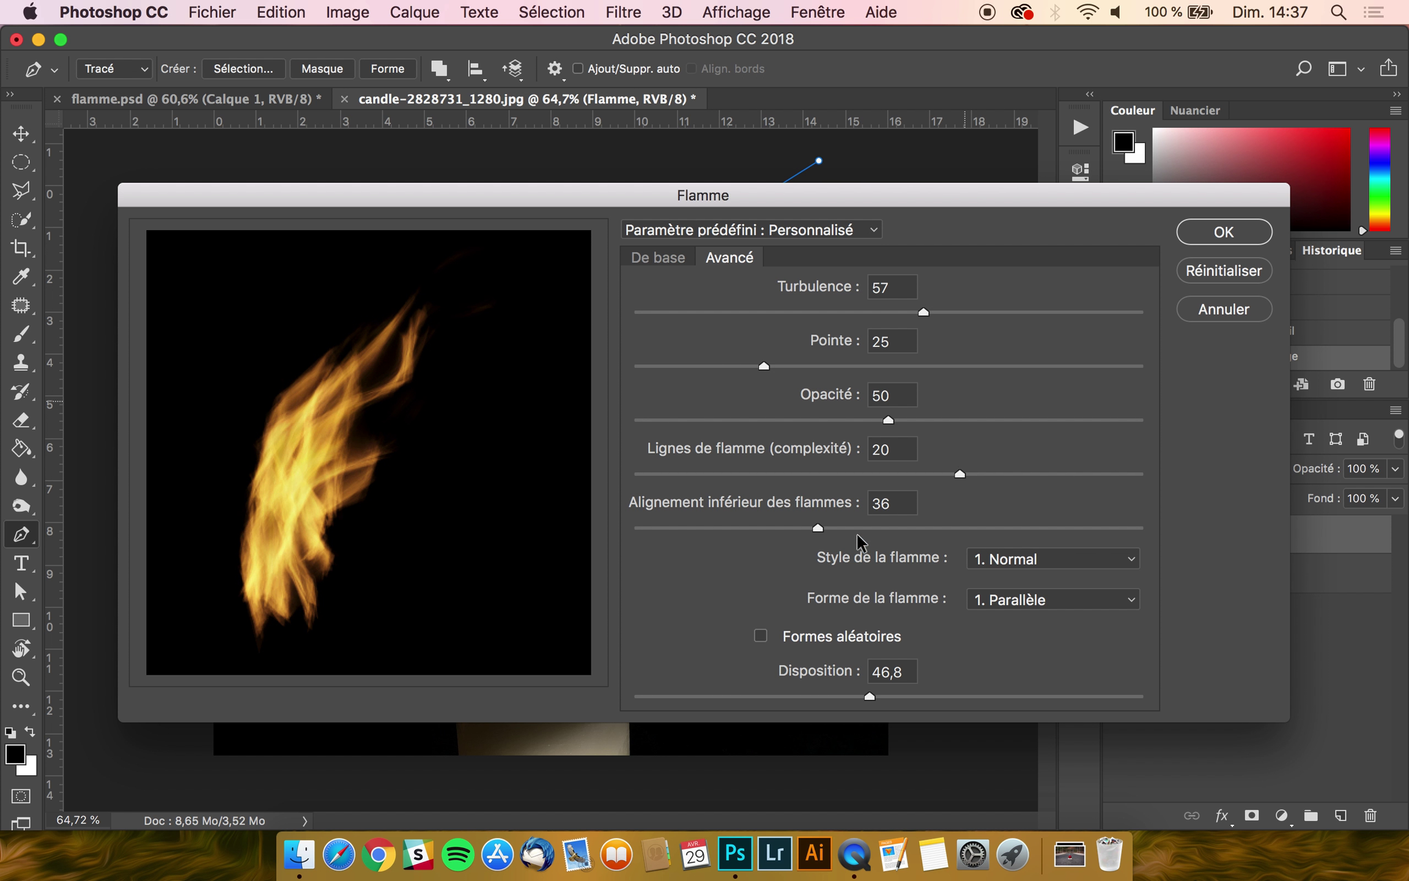
{"action": "left_click_drag", "start_coordinate": [884, 528], "coordinate": [945, 527]}
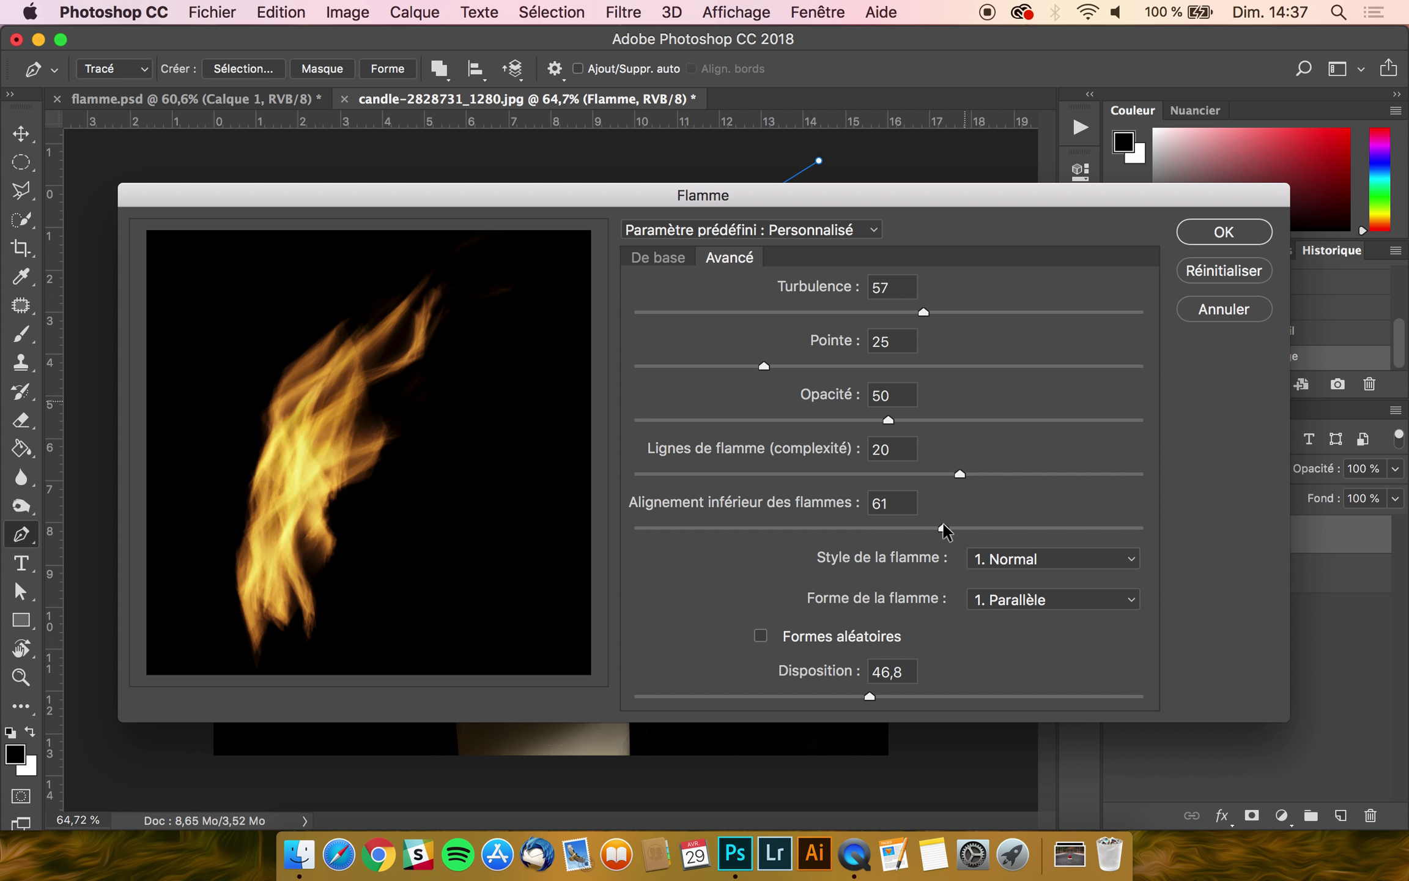
Keep Normal style and parallel shape, set arrangement to 60,5, and render the flame
{"action": "left_click", "coordinate": [1056, 566]}
{"action": "left_click", "coordinate": [1063, 597]}
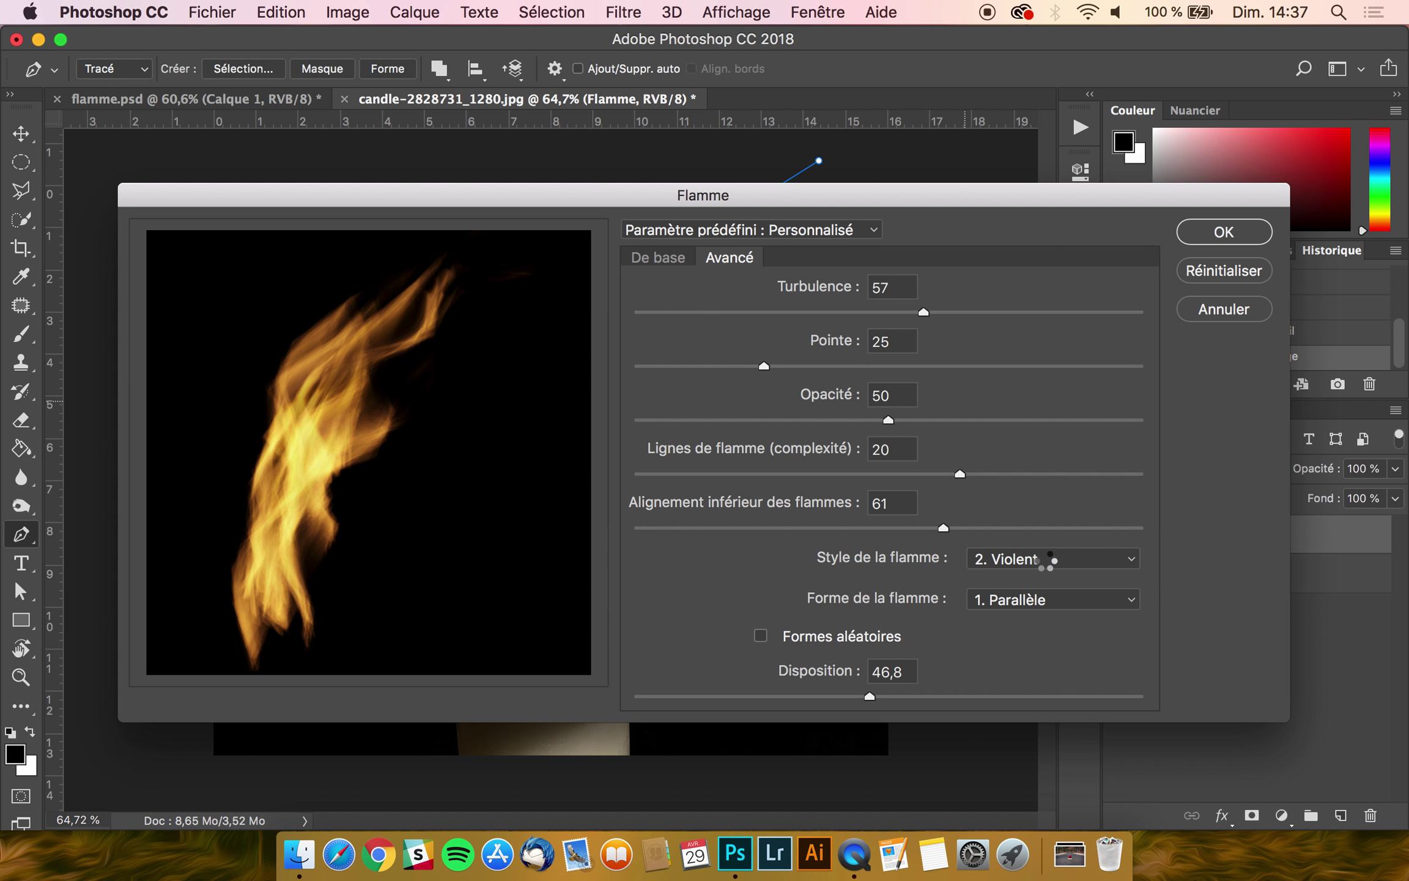
{"action": "left_click", "coordinate": [1047, 562]}
{"action": "left_click", "coordinate": [1038, 580]}
{"action": "left_click", "coordinate": [1065, 602]}
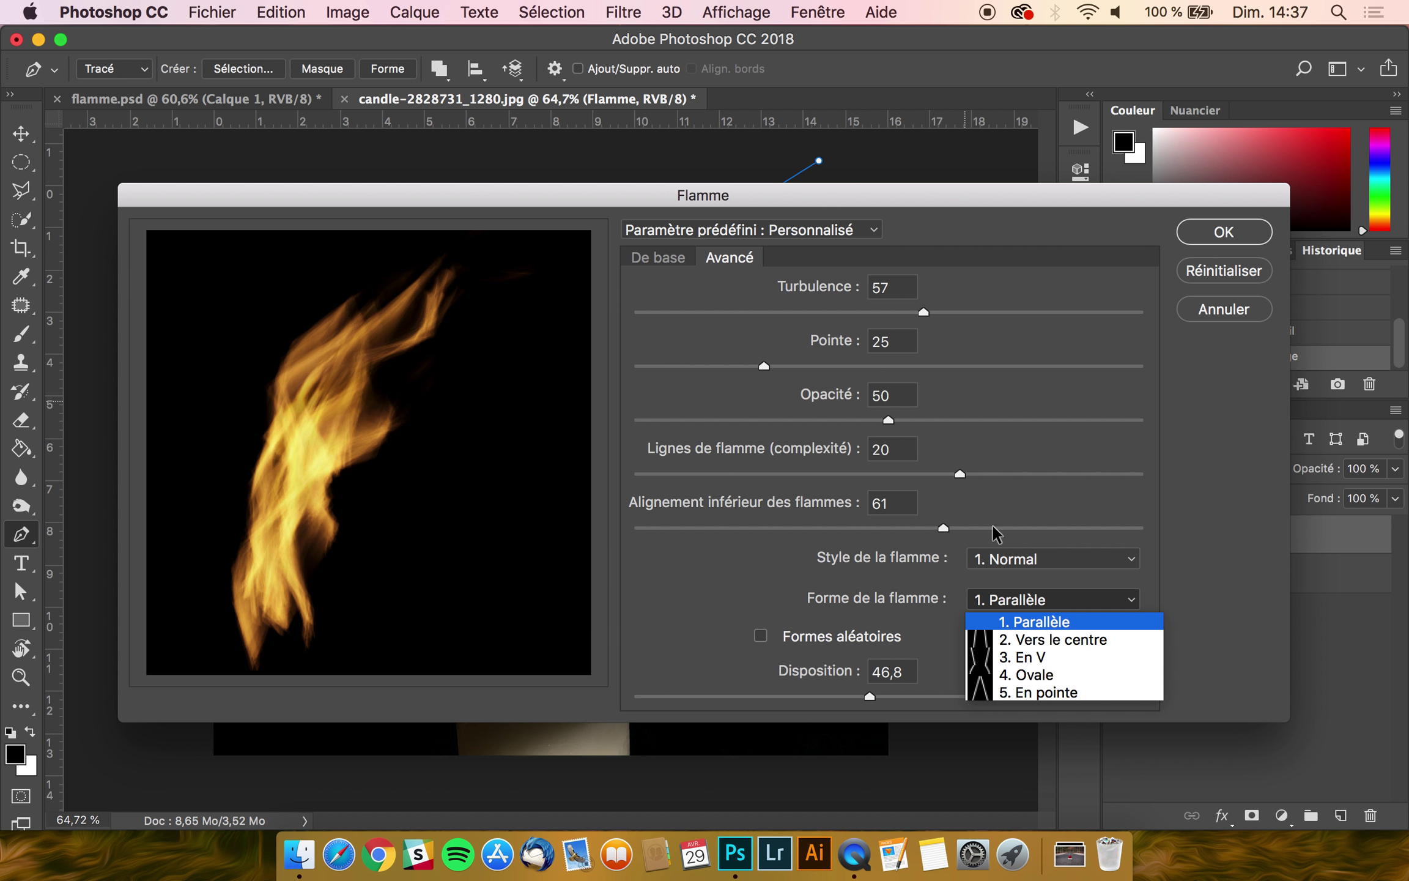
{"action": "left_click", "coordinate": [756, 578]}
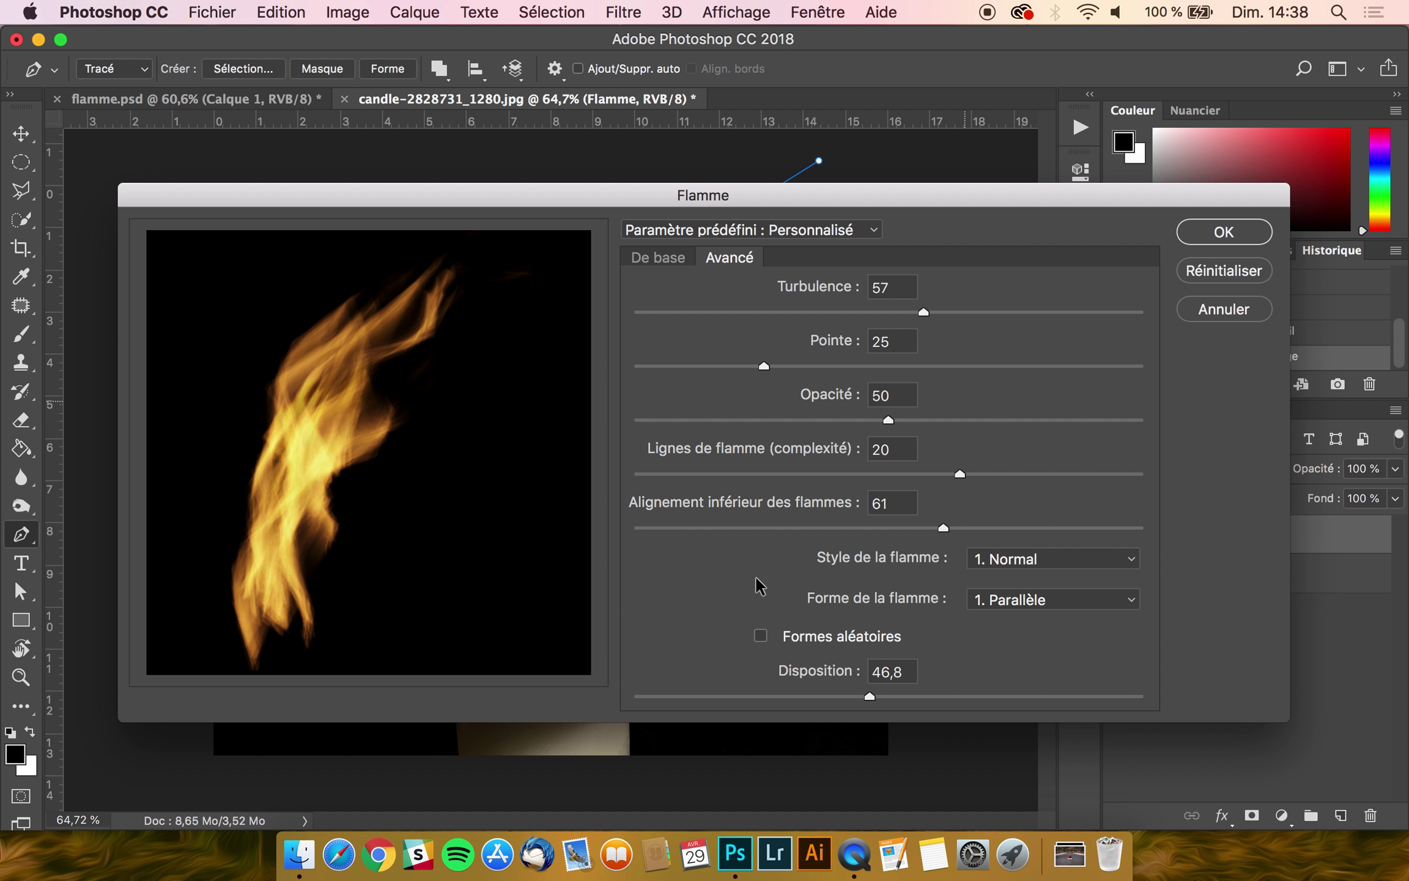
{"action": "left_click", "coordinate": [838, 696]}
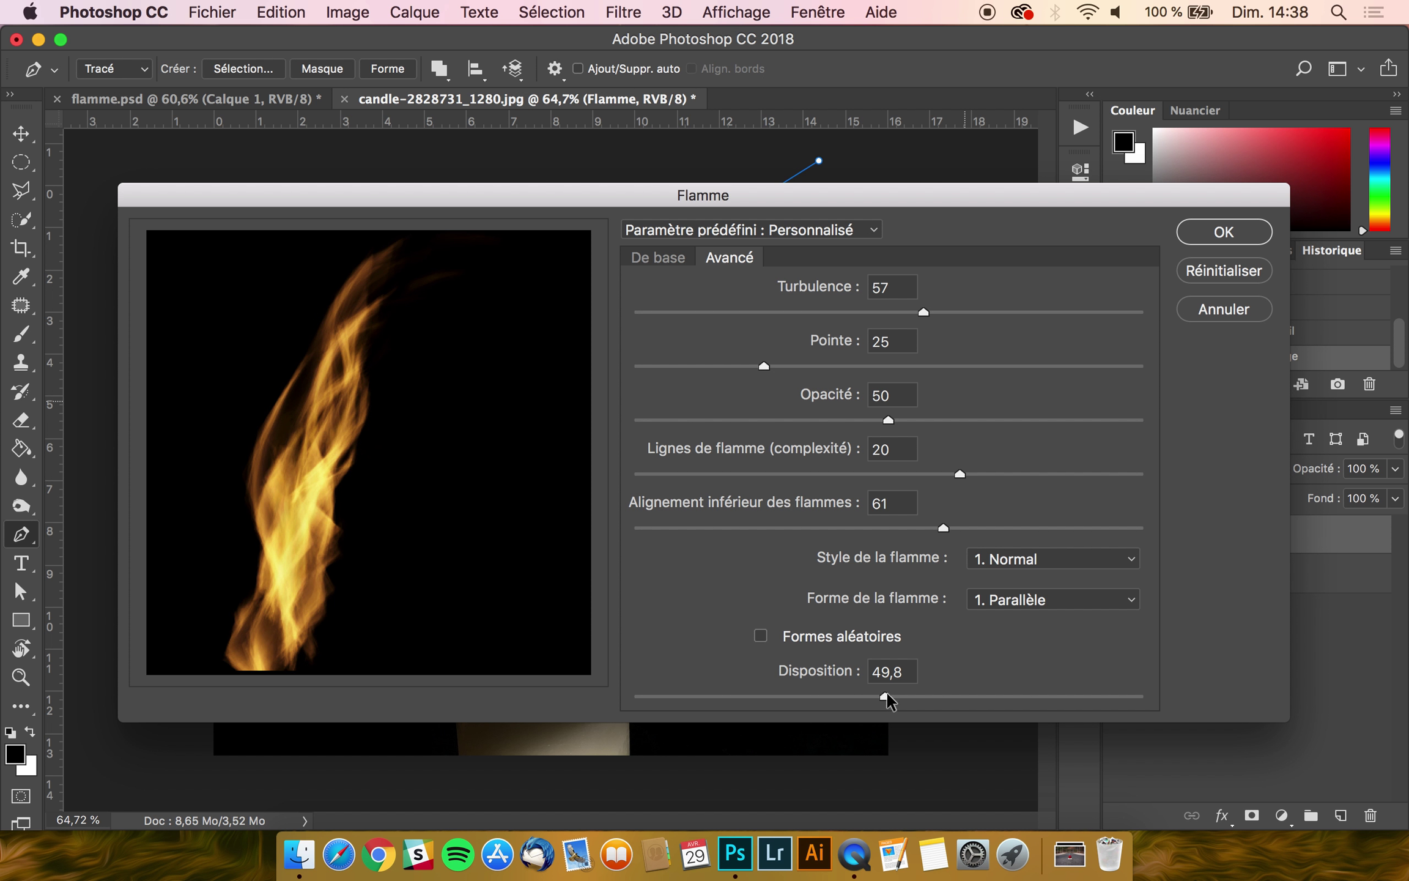
{"action": "left_click_drag", "start_coordinate": [882, 694], "coordinate": [941, 695]}
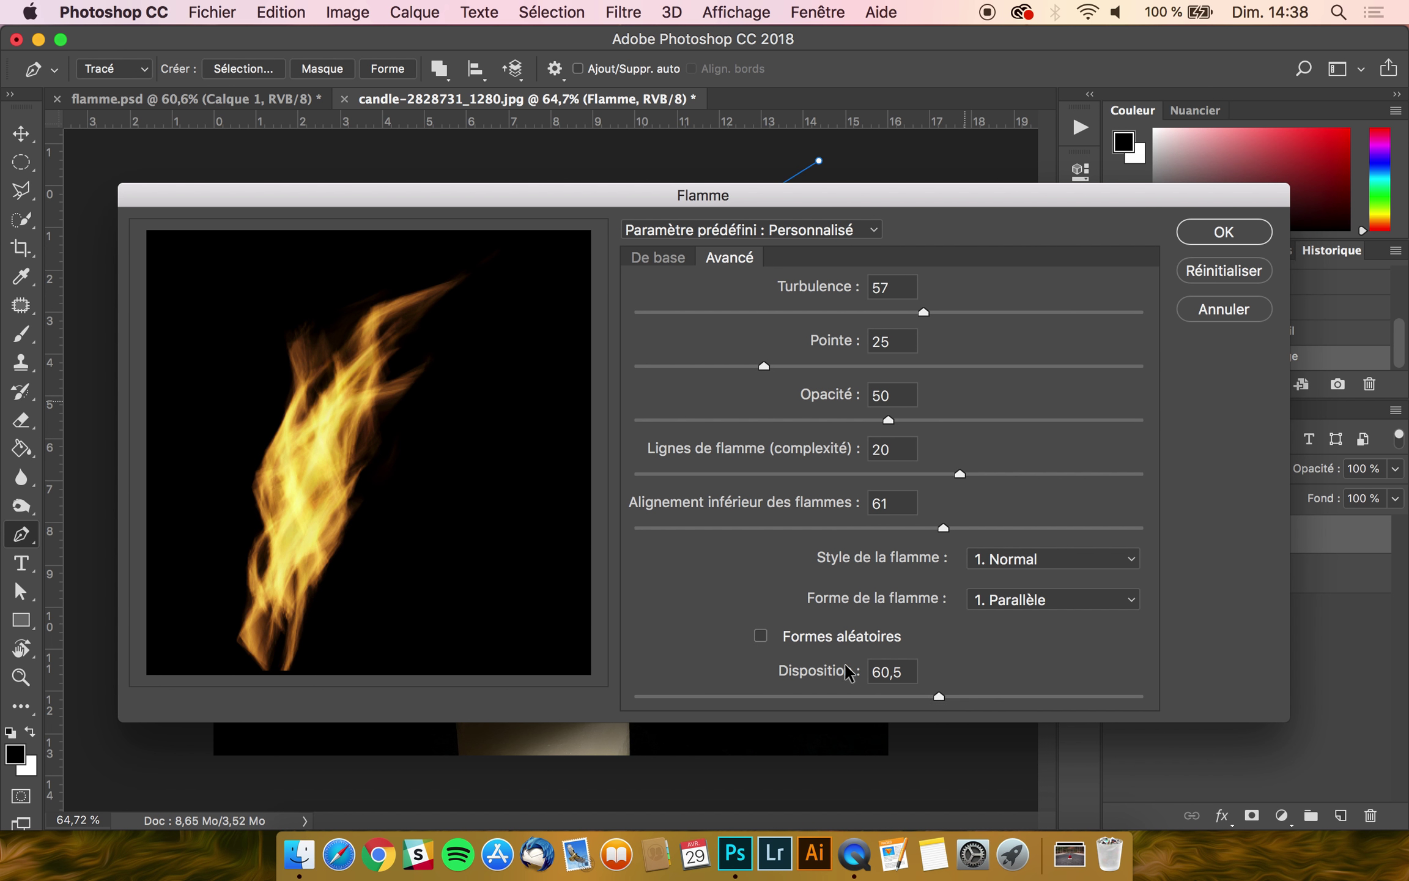
{"action": "left_click", "coordinate": [760, 637]}
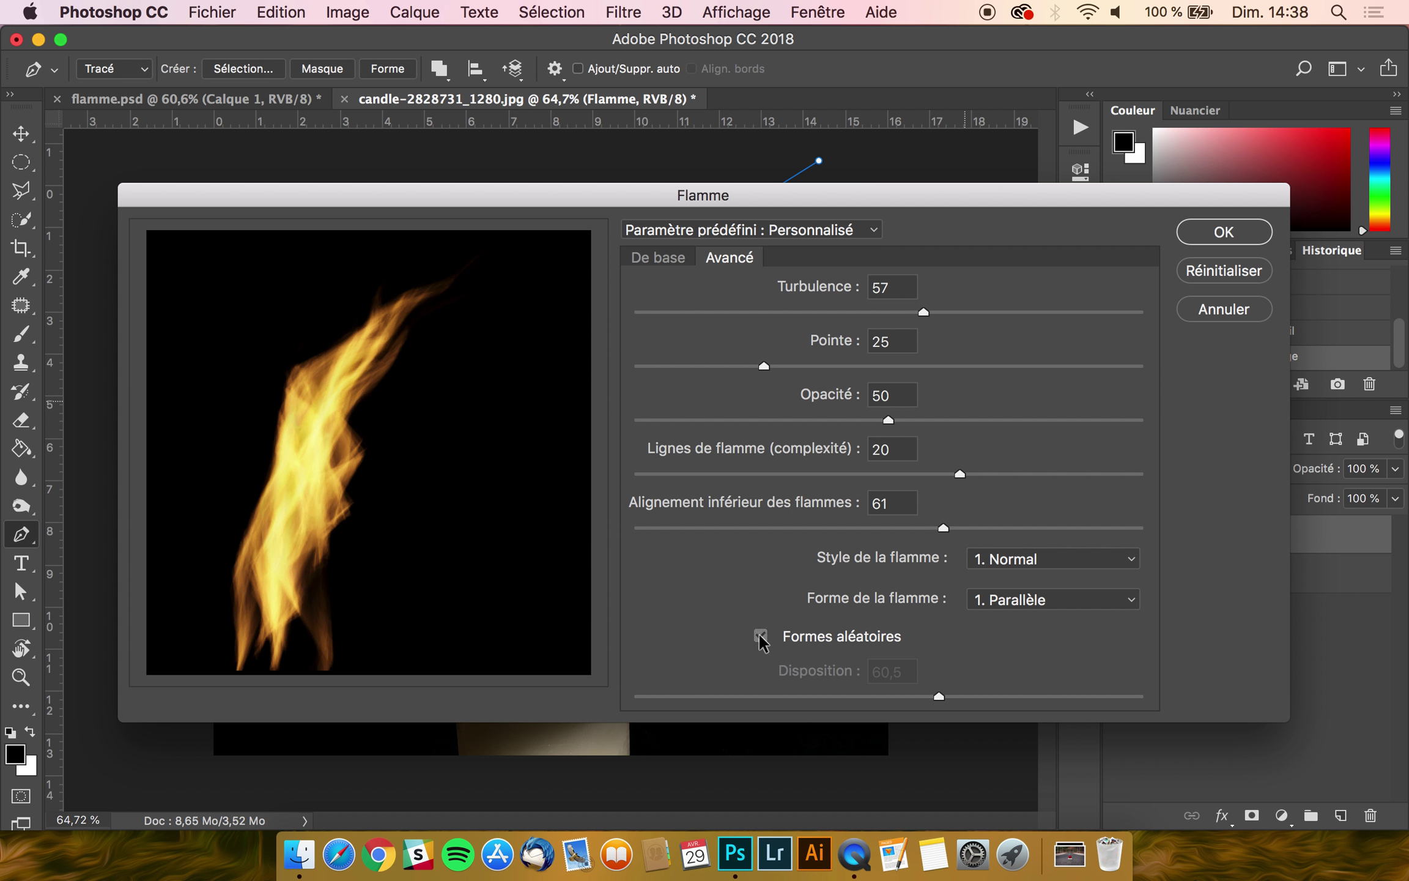
{"action": "left_click", "coordinate": [760, 638]}
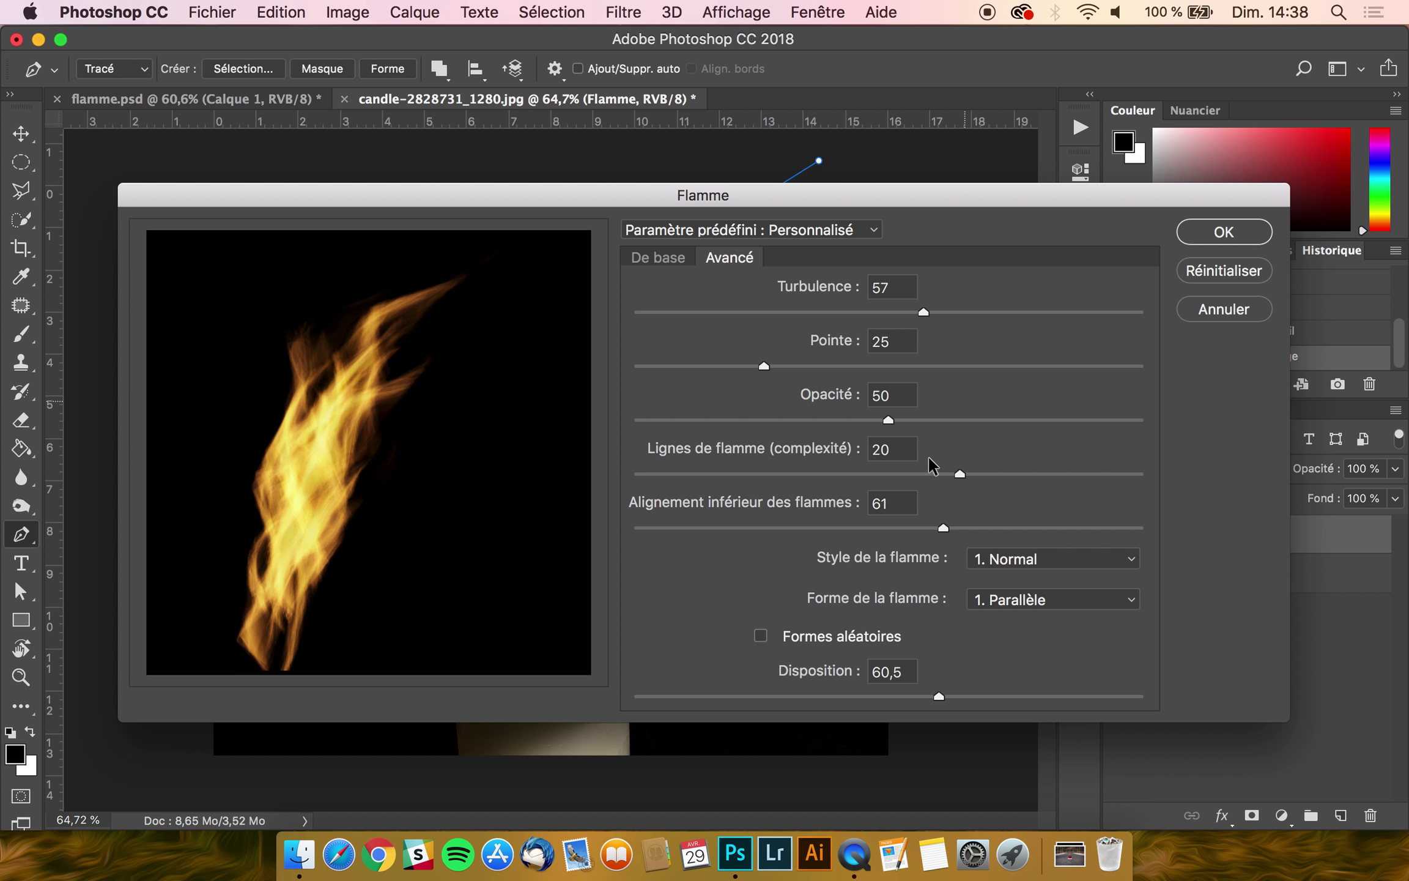
{"action": "left_click", "coordinate": [1224, 234]}
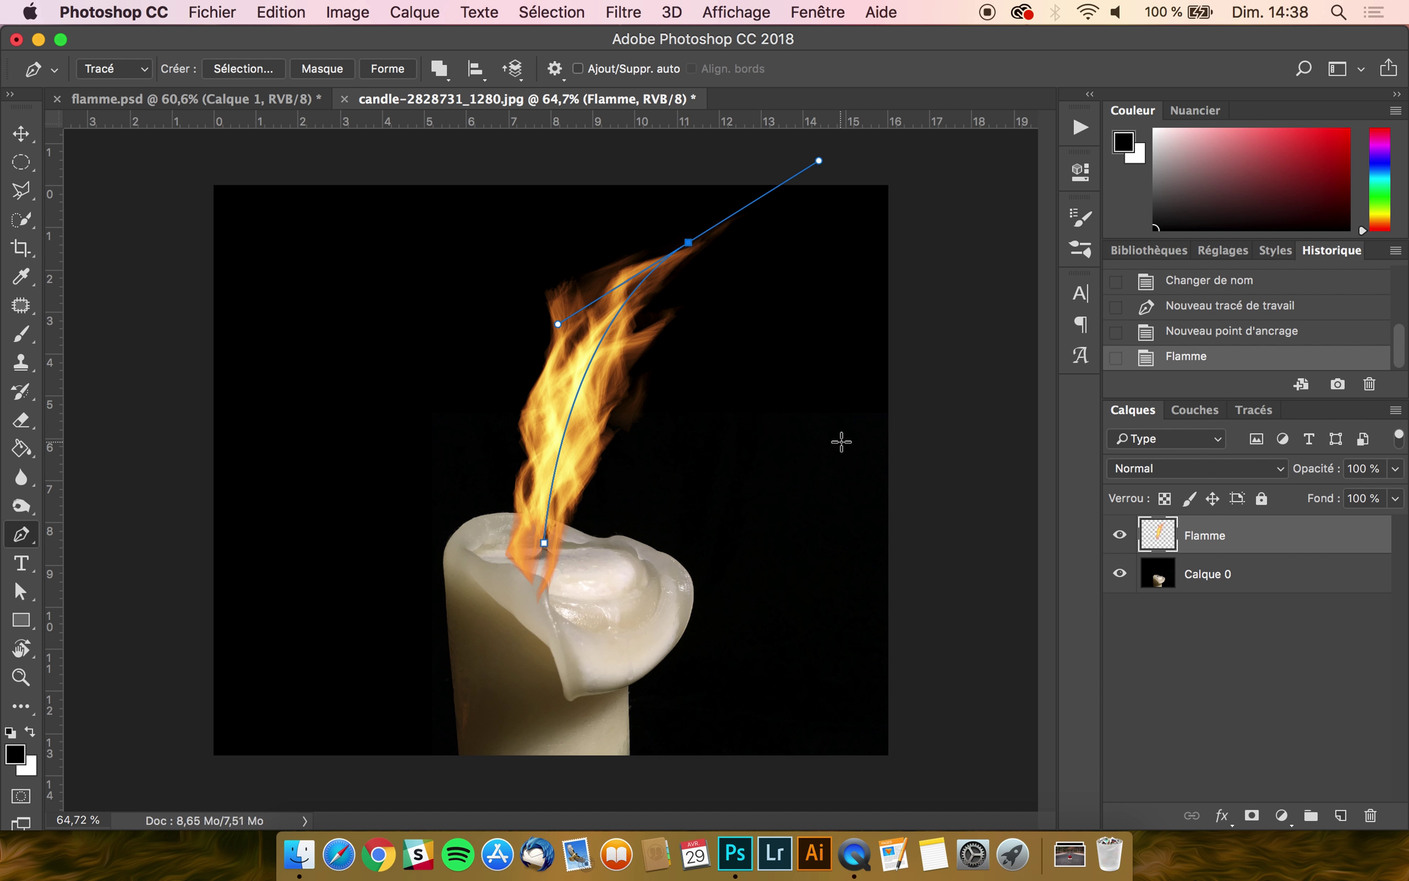
Delete the guide path's anchor and the path itself, leaving only the rendered flame
{"action": "key", "text": "BackSpace"}
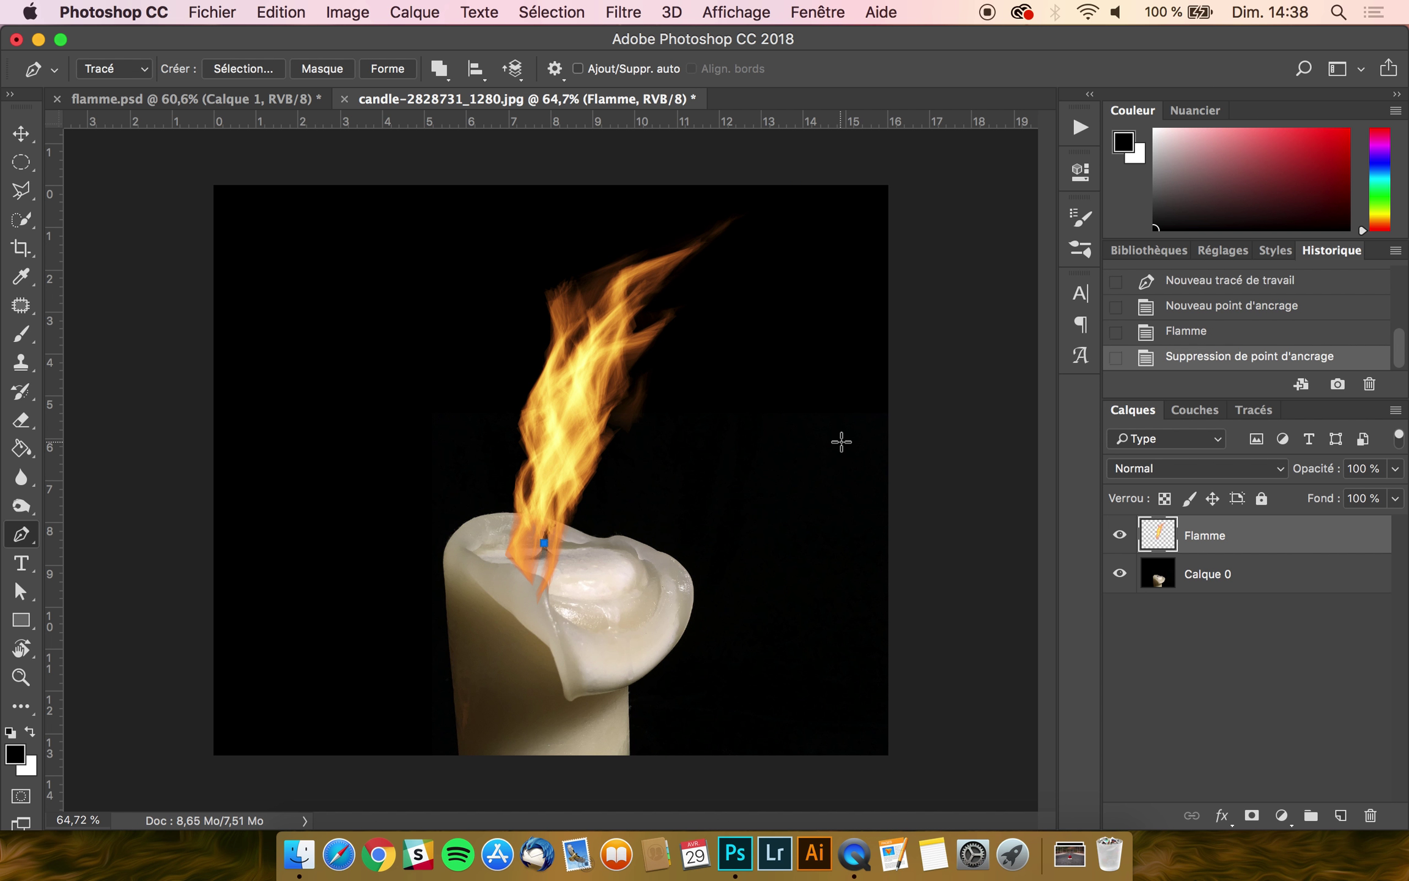
{"action": "key", "text": "BackSpace"}
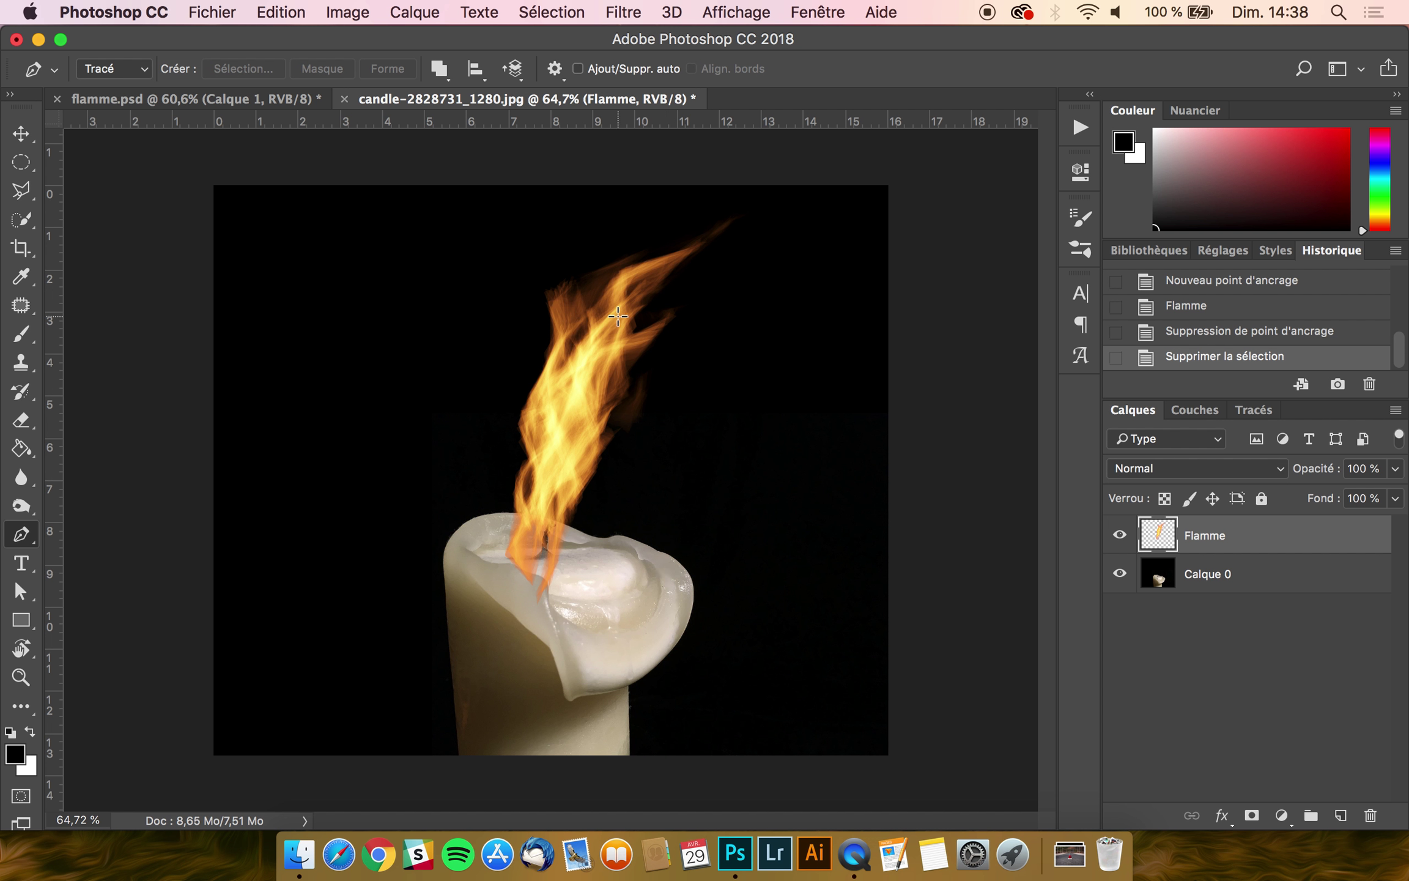
{"action": "left_click", "coordinate": [20, 134]}
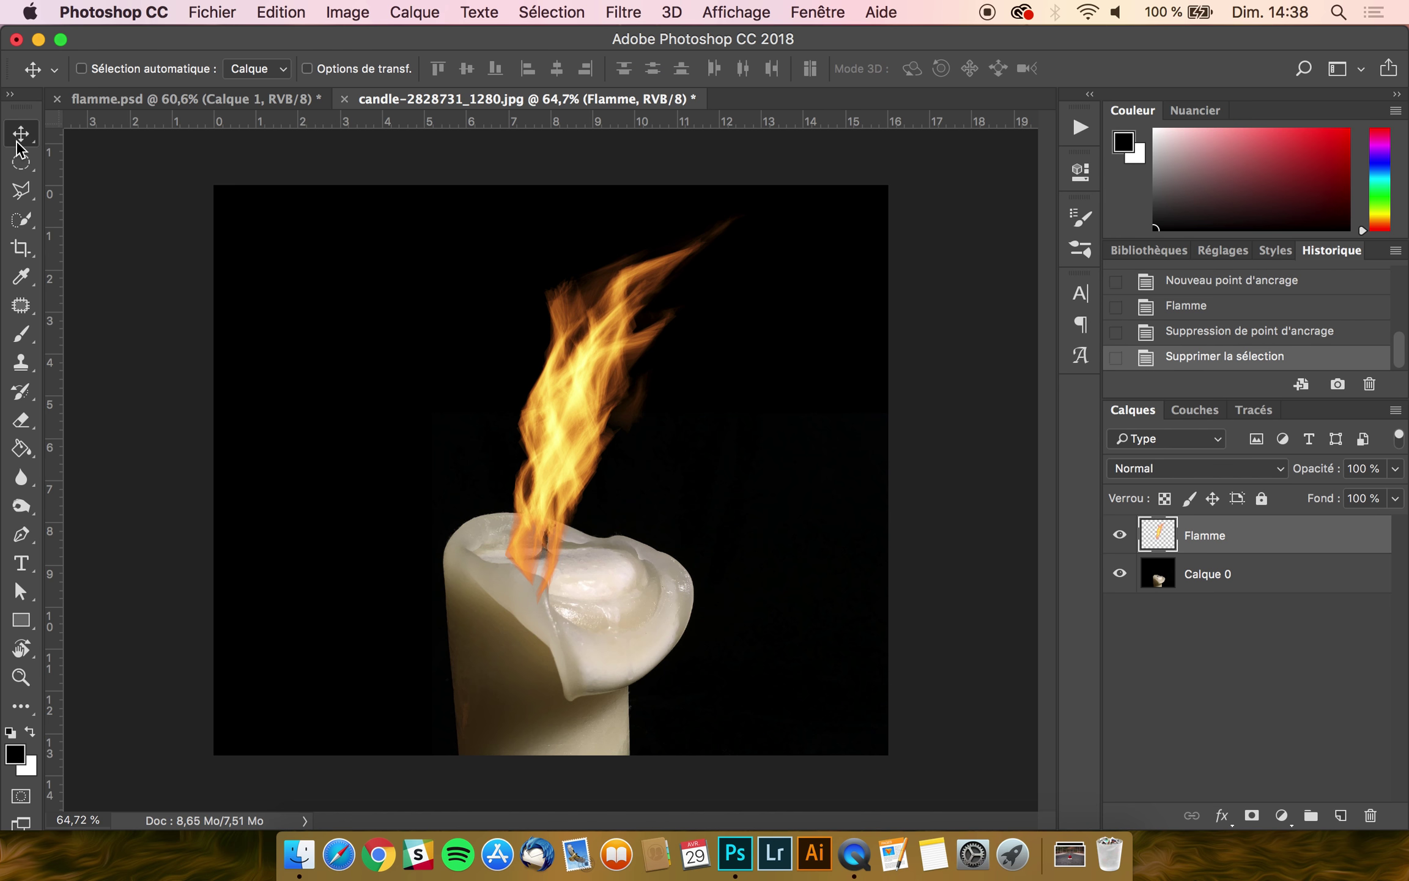
Move the flame onto the wick, narrow it to 79.57% width and tilt it 5.77°
{"action": "left_click_drag", "start_coordinate": [569, 376], "coordinate": [575, 326]}
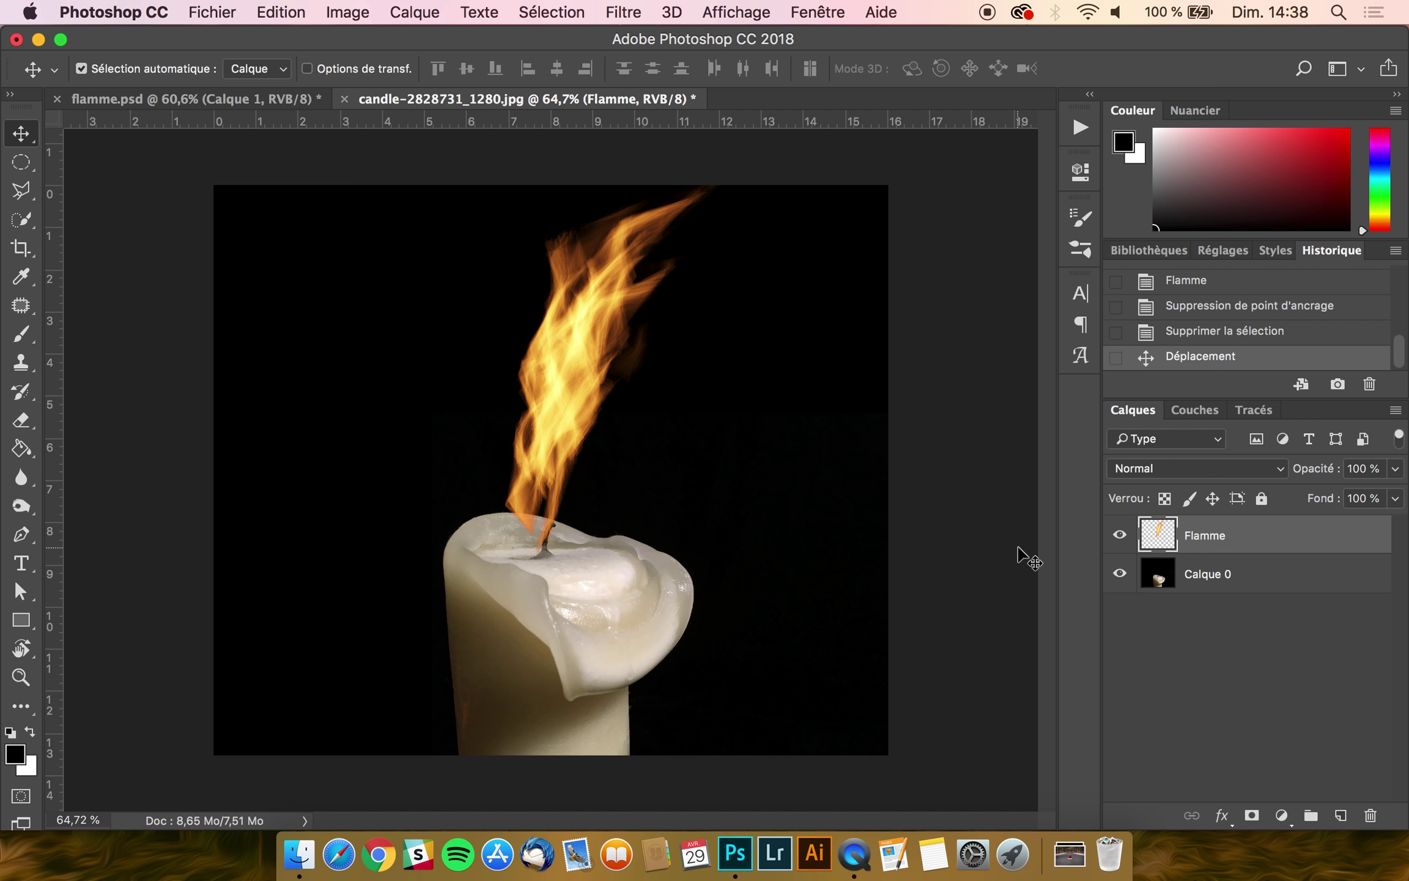
{"action": "key", "text": "super+t"}
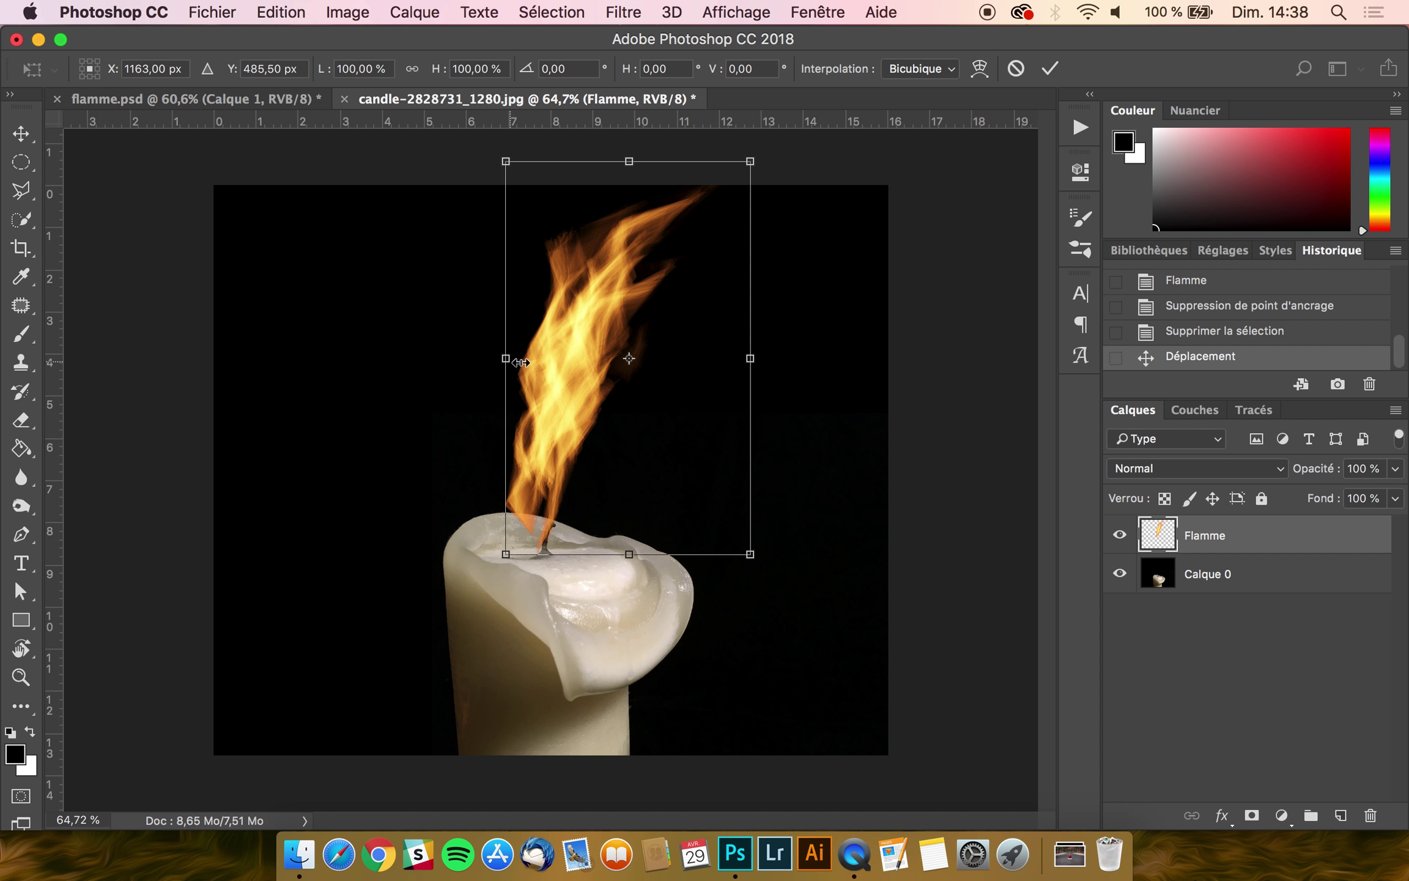
{"action": "left_click_drag", "start_coordinate": [506, 359], "coordinate": [543, 361]}
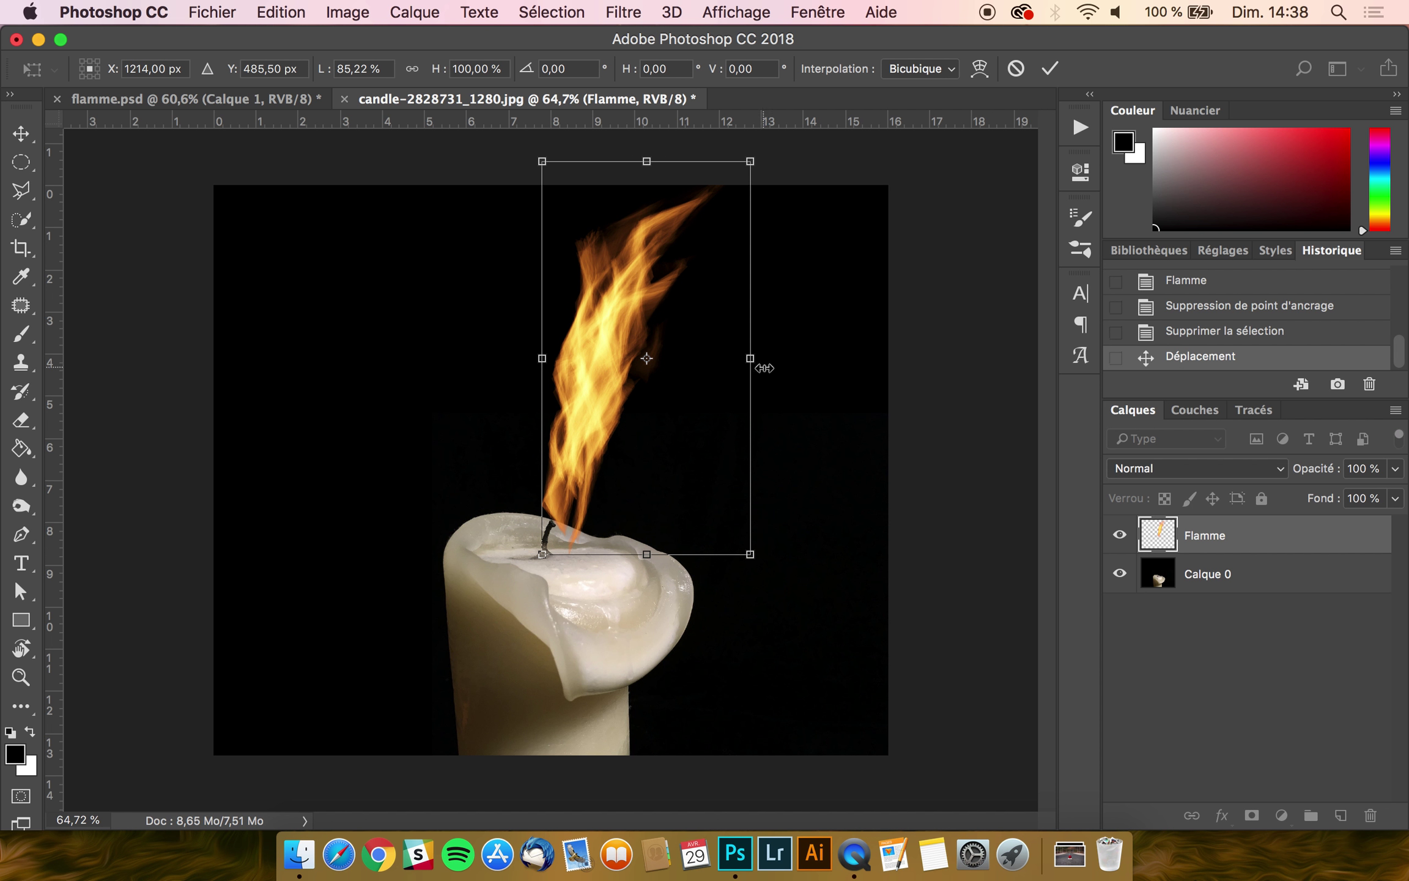
{"action": "left_click_drag", "start_coordinate": [749, 360], "coordinate": [749, 363]}
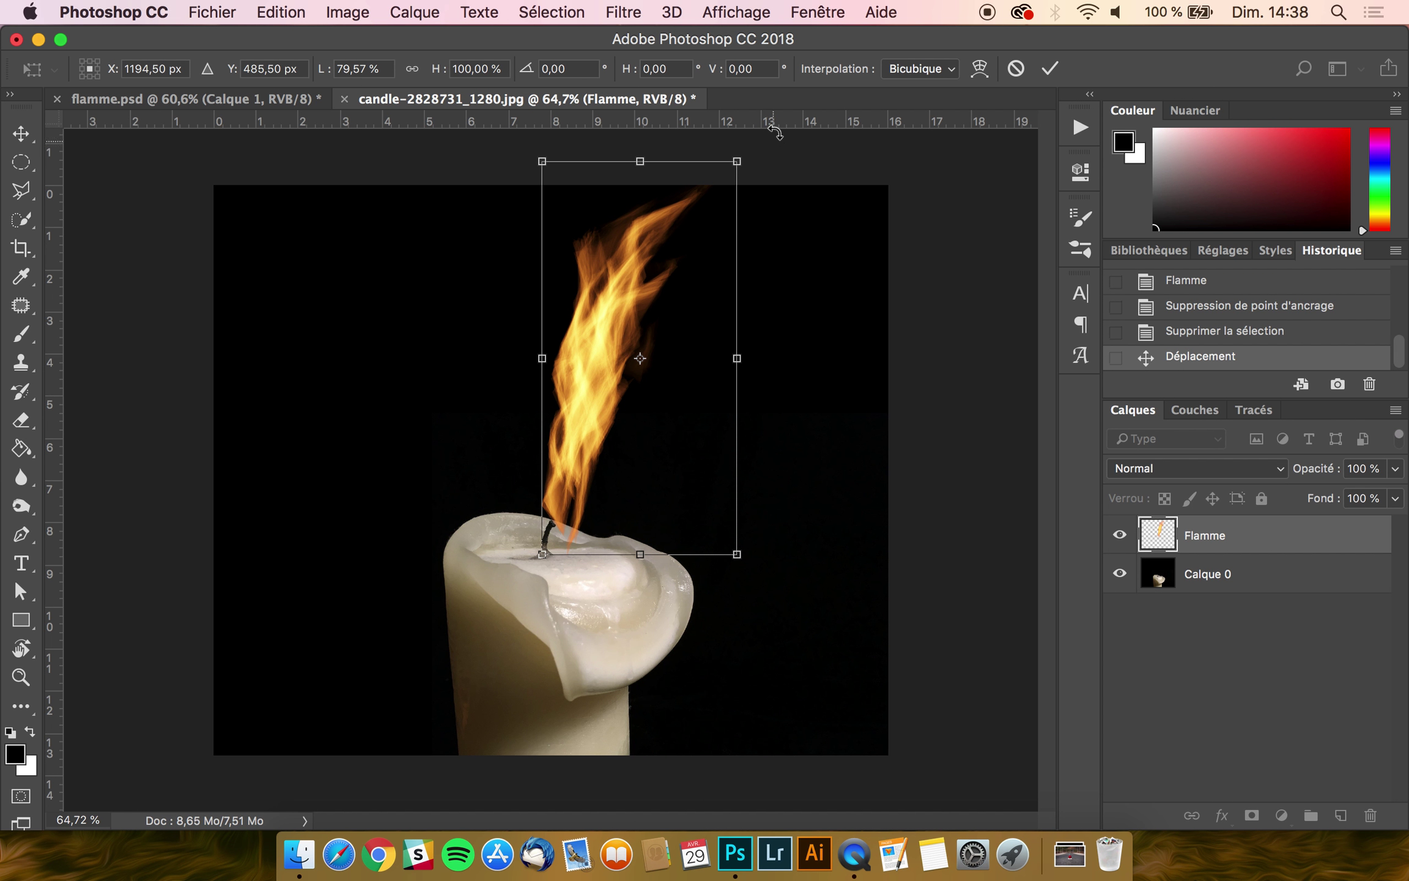
{"action": "left_click_drag", "start_coordinate": [769, 142], "coordinate": [793, 146]}
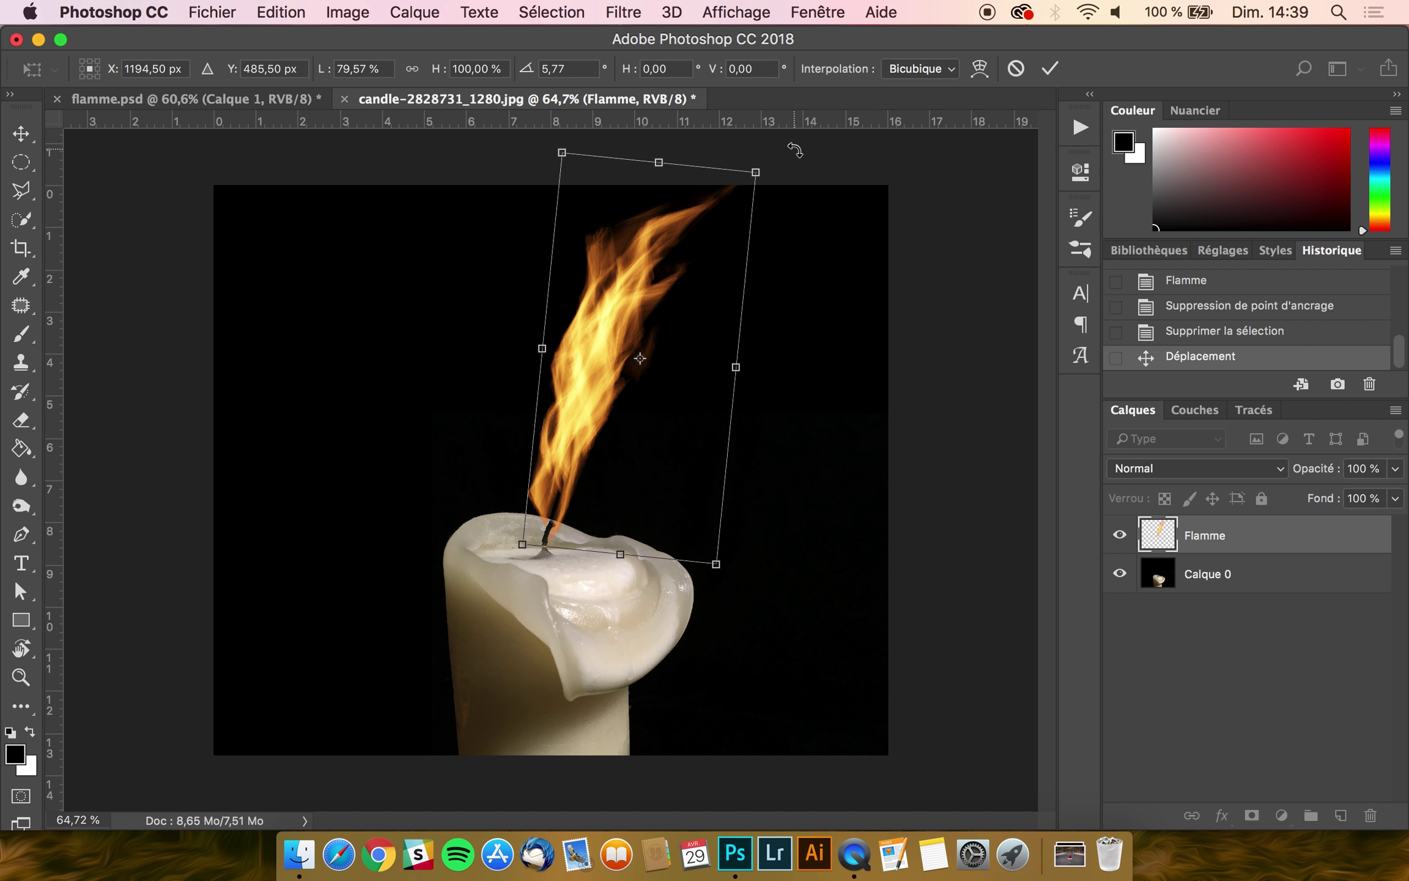
{"action": "key", "text": "Return"}
{"action": "left_click", "coordinate": [257, 7]}
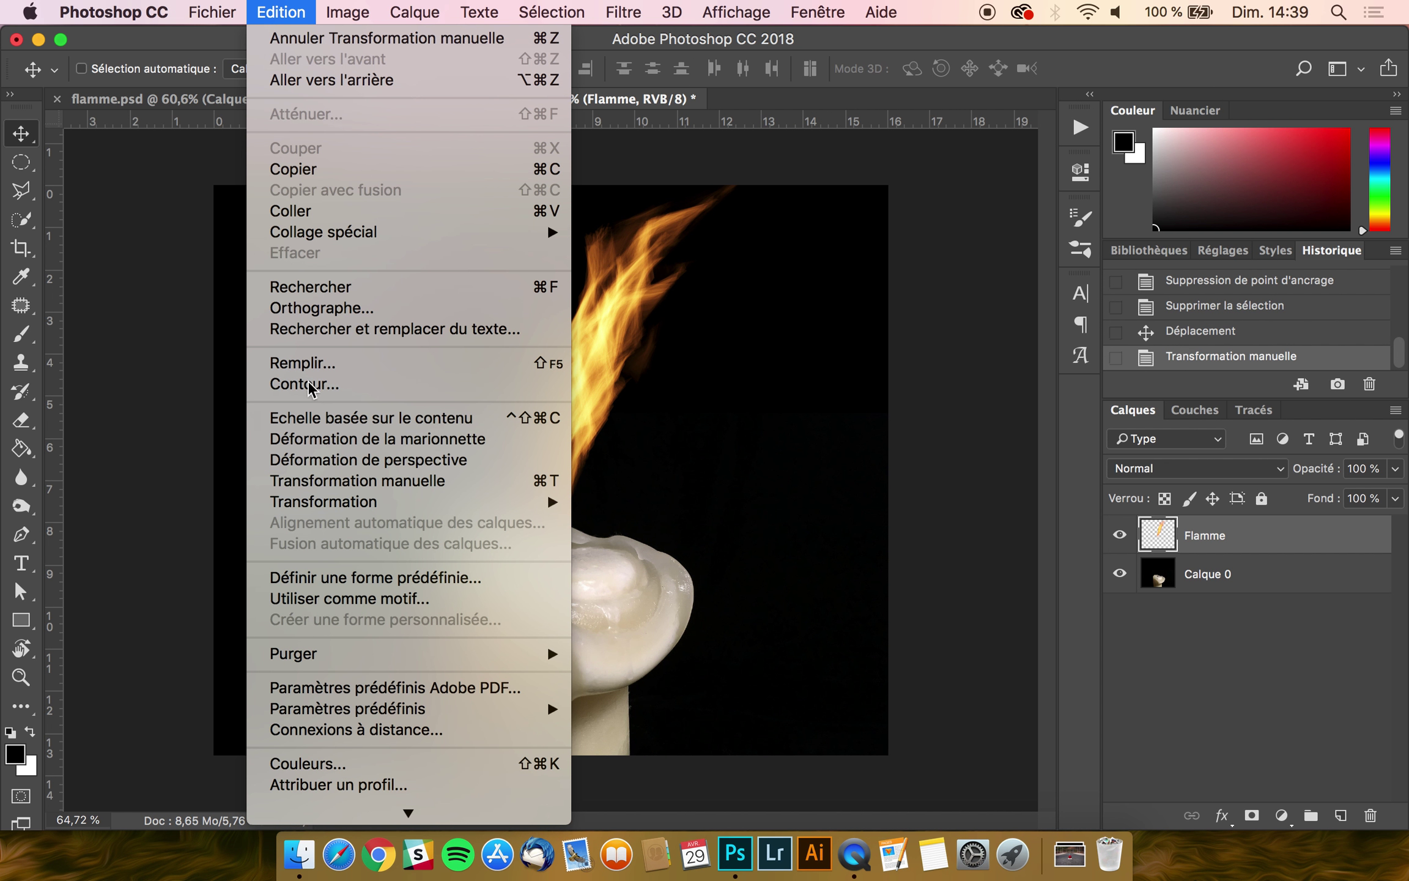
Warp-bend the flame, then revert to the 'Transformation manuelle' history state
{"action": "mouse_move", "coordinate": [323, 501]}
{"action": "left_click", "coordinate": [652, 639]}
{"action": "left_click_drag", "start_coordinate": [708, 330], "coordinate": [712, 348]}
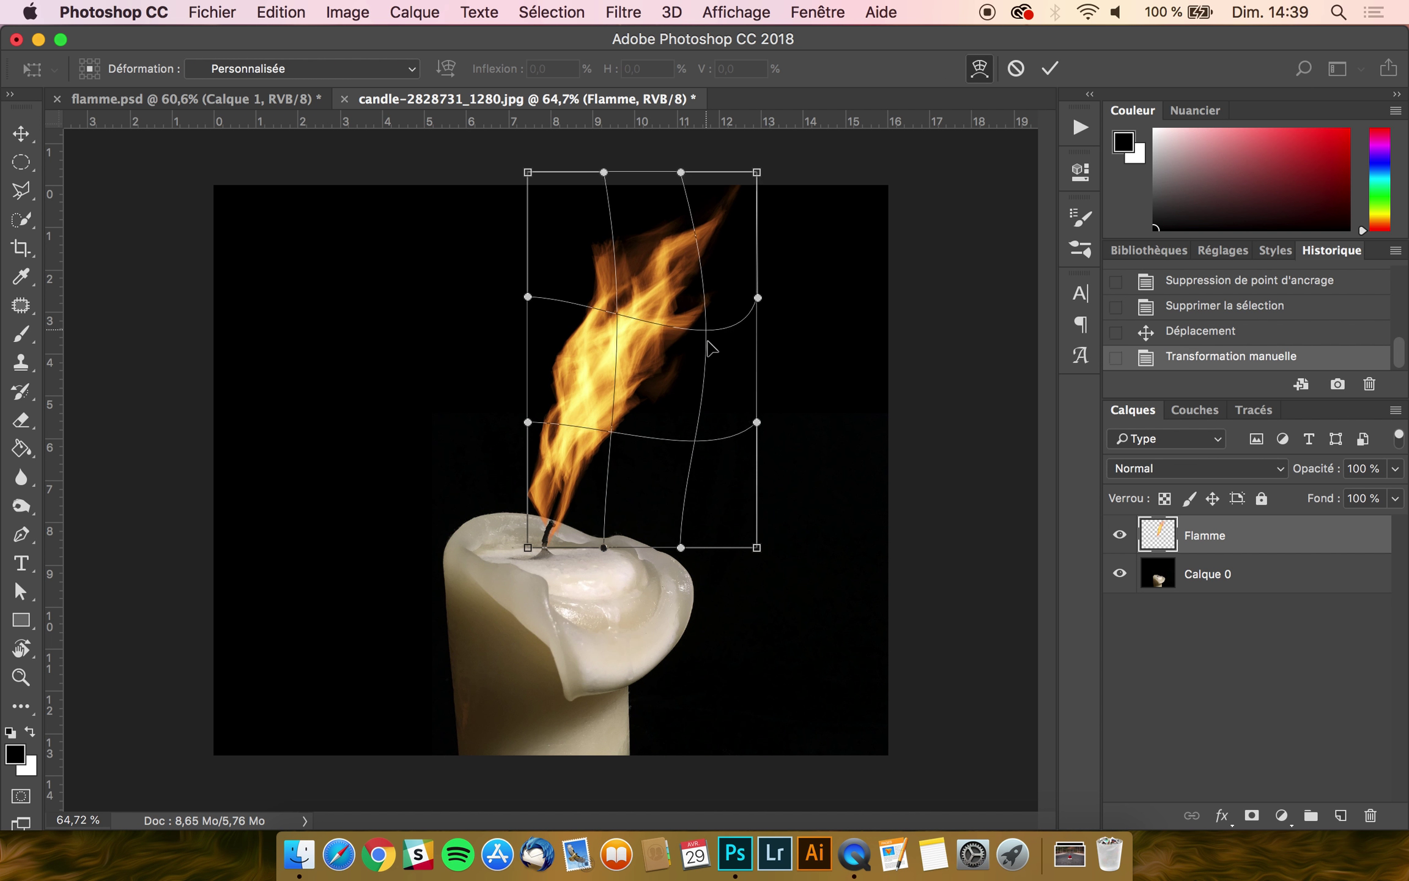
{"action": "left_click_drag", "start_coordinate": [610, 235], "coordinate": [605, 227]}
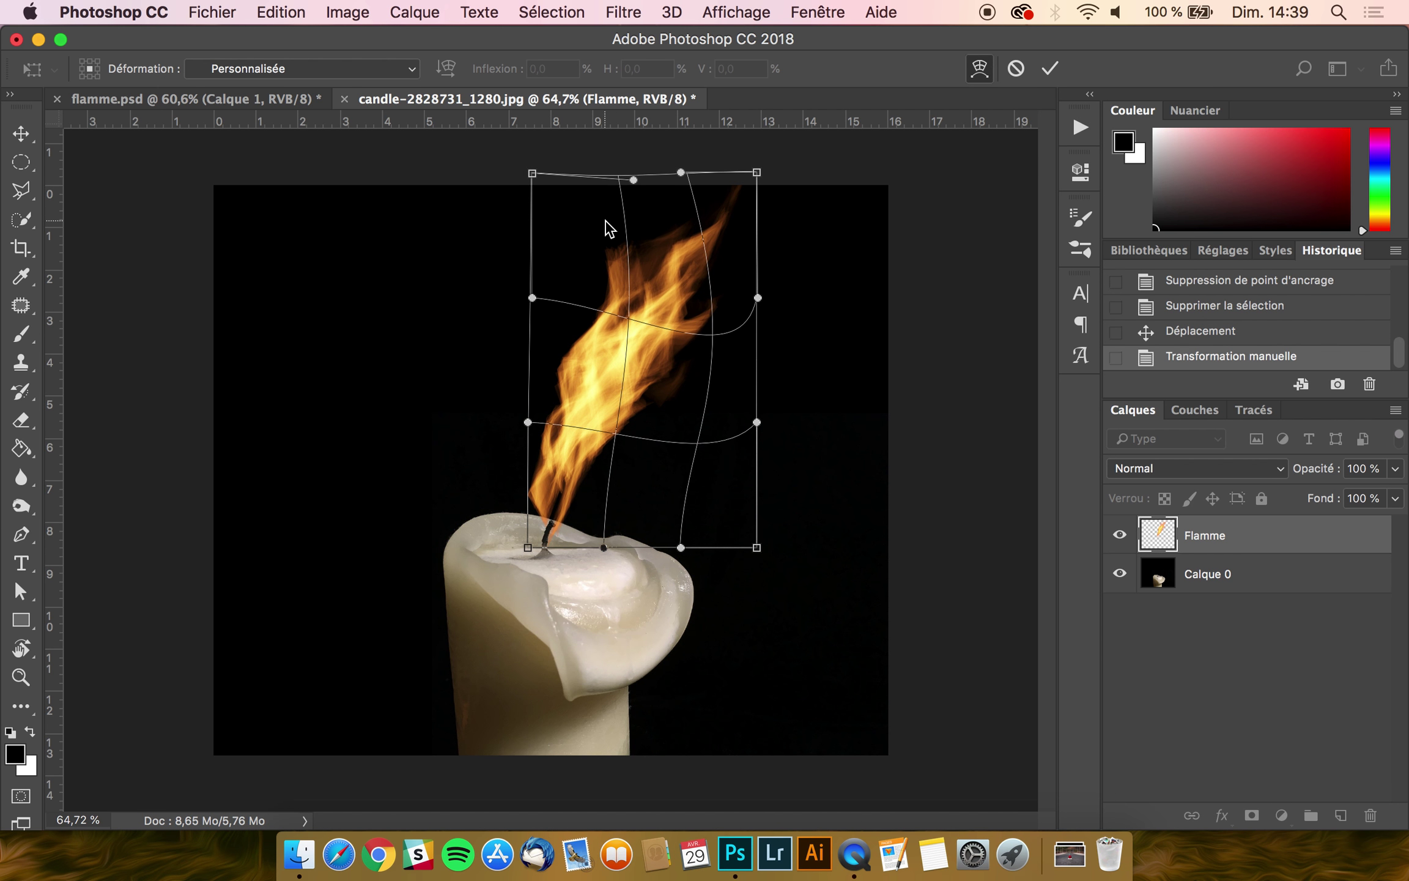
{"action": "left_click_drag", "start_coordinate": [723, 350], "coordinate": [722, 332]}
{"action": "mouse_move", "coordinate": [679, 414]}
{"action": "left_mouse_down"}
{"action": "mouse_move", "coordinate": [661, 389]}
{"action": "mouse_move", "coordinate": [717, 408]}
{"action": "left_mouse_up"}
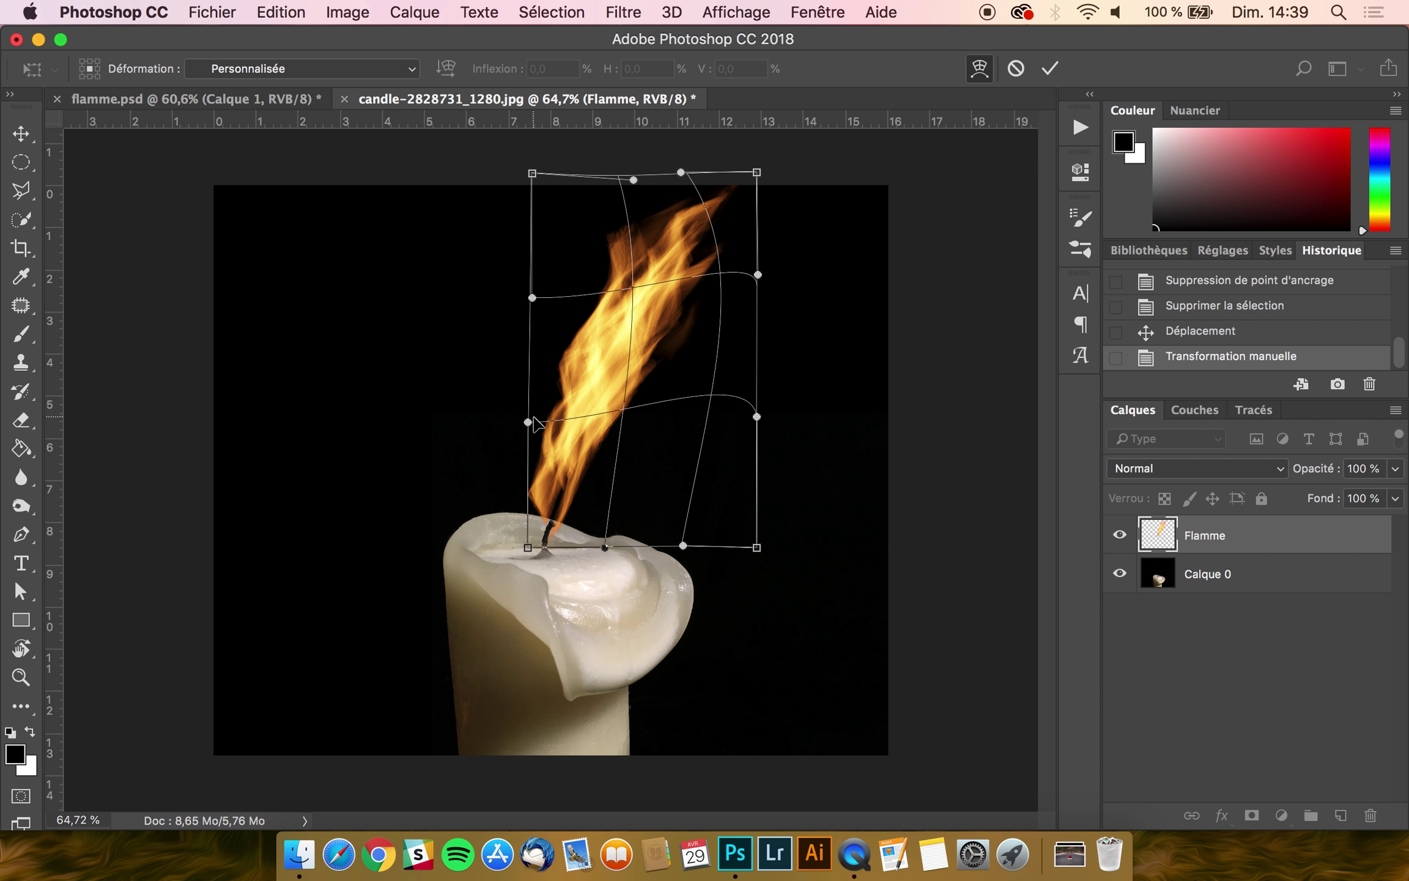
{"action": "left_click_drag", "start_coordinate": [528, 422], "coordinate": [513, 416]}
{"action": "key", "text": "Return"}
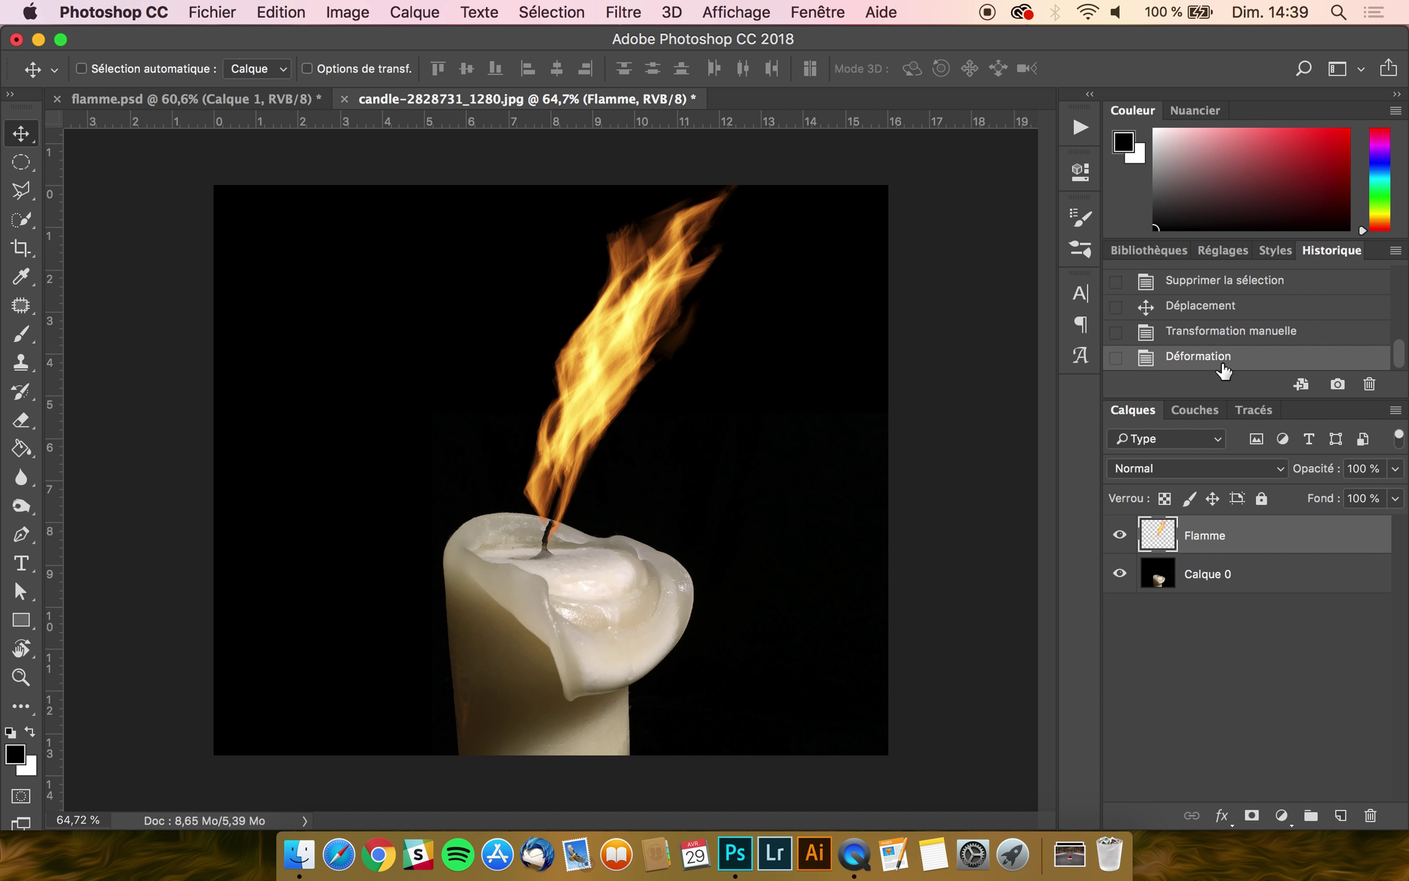
{"action": "left_click", "coordinate": [1212, 334]}
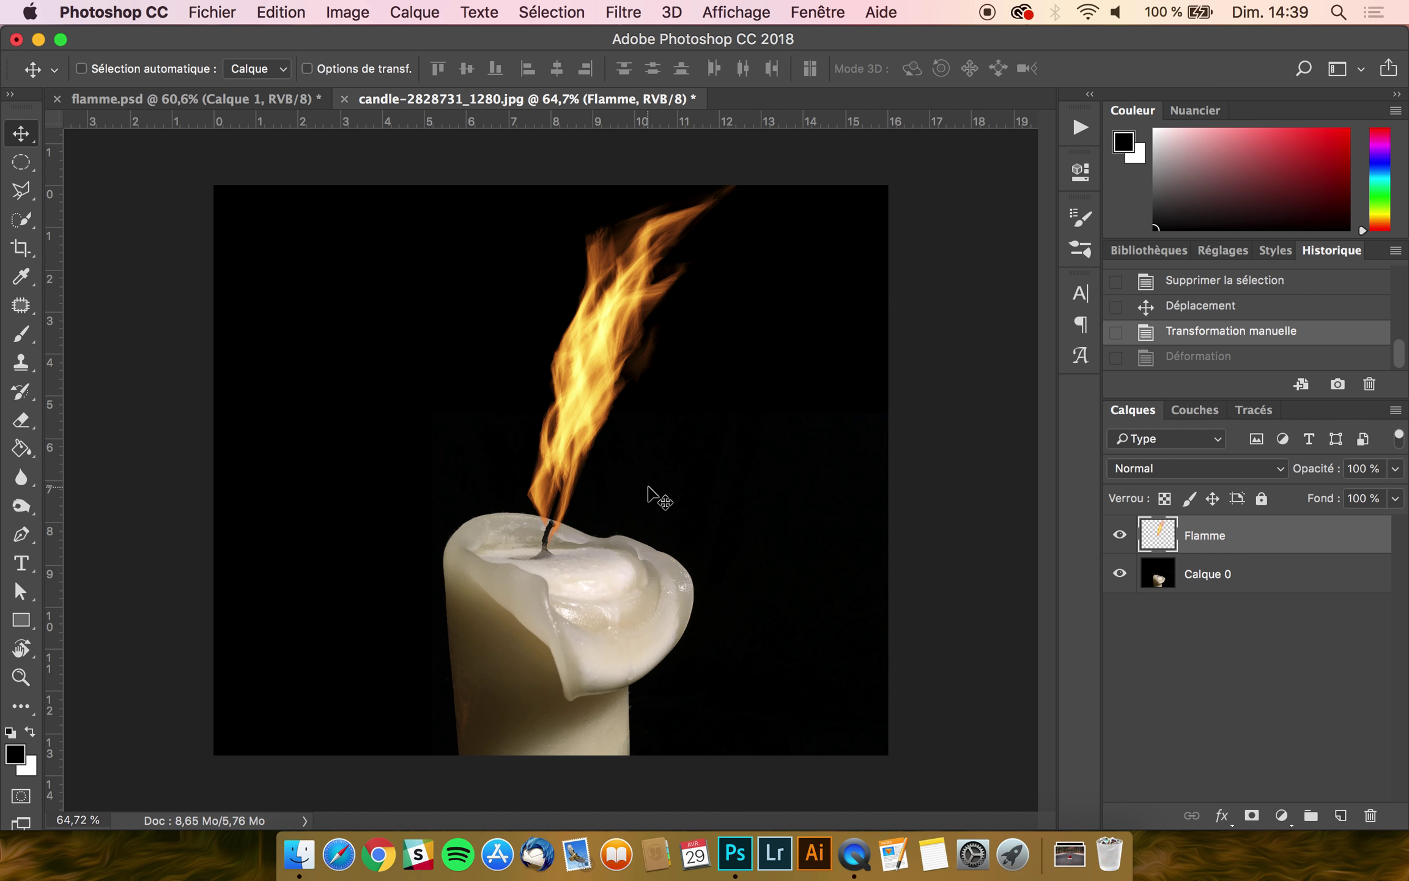
Set the Flamme layer's blend mode to Superposition after comparing it with Normal
{"action": "left_click", "coordinate": [1237, 478]}
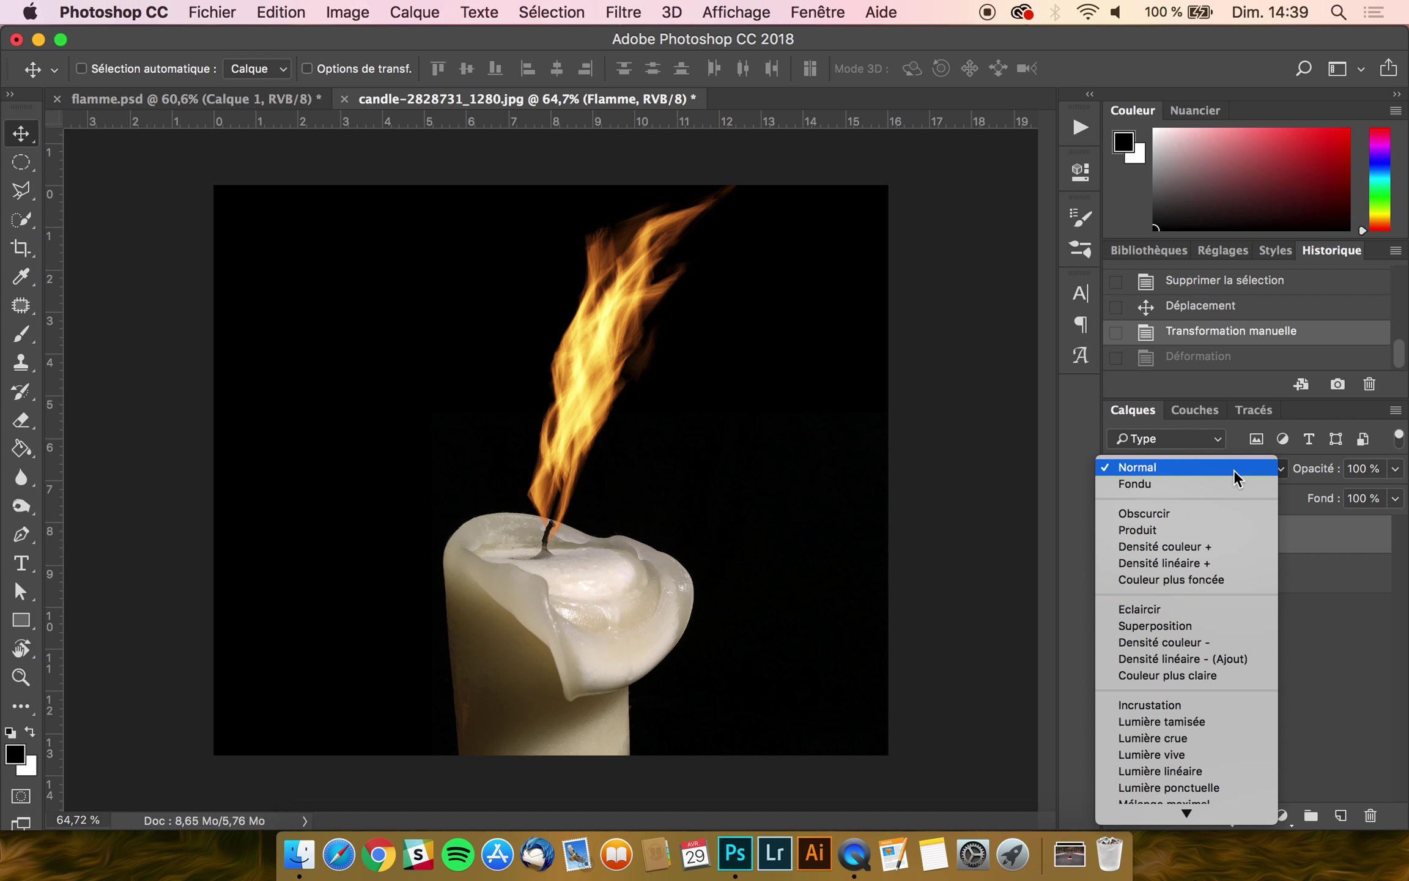
{"action": "left_click", "coordinate": [1148, 623]}
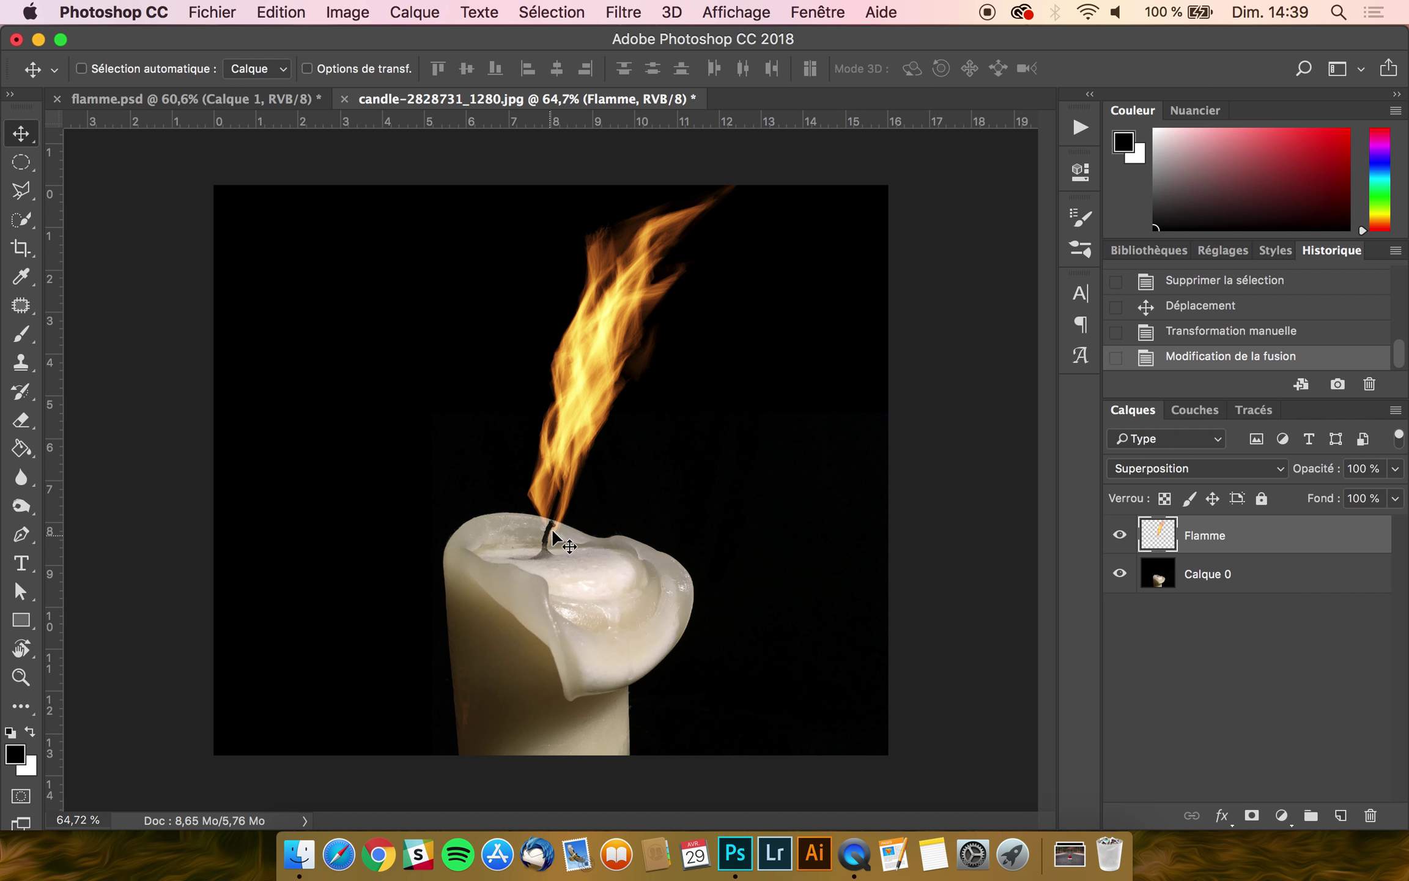
{"action": "left_click", "coordinate": [1150, 469]}
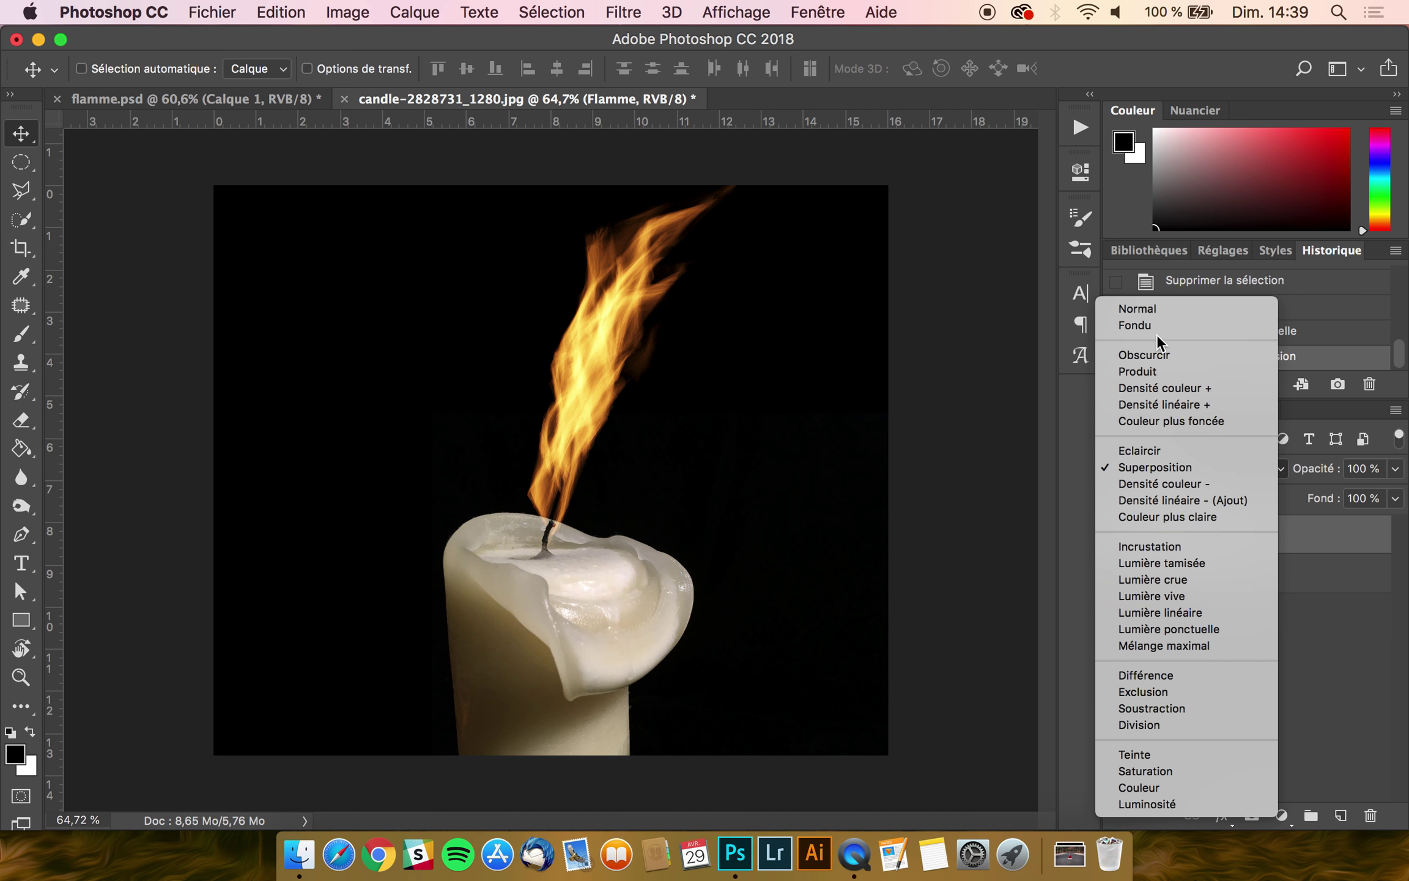
{"action": "left_click", "coordinate": [1155, 310]}
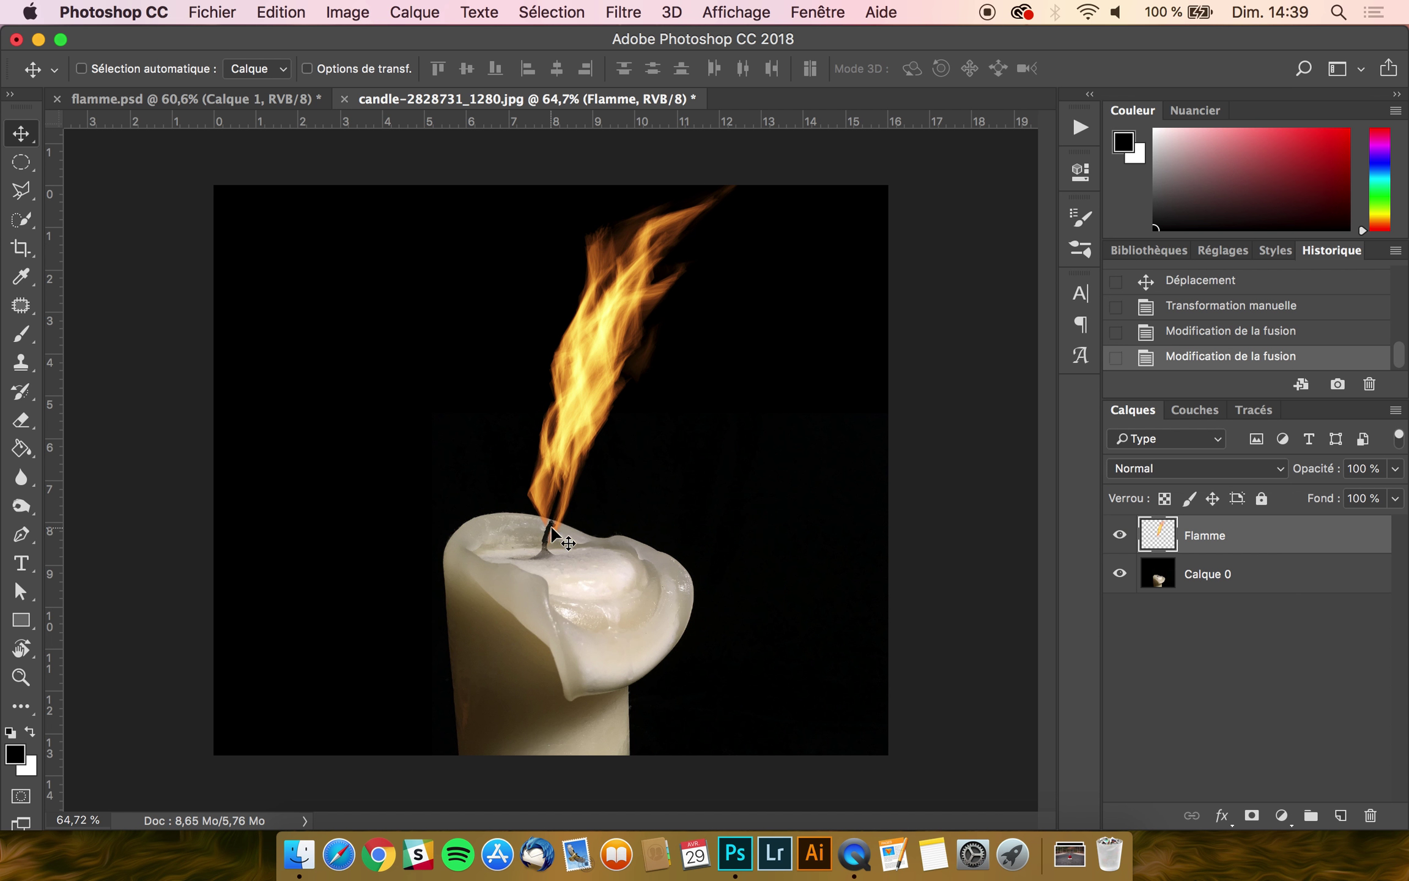
{"action": "left_click", "coordinate": [1176, 469]}
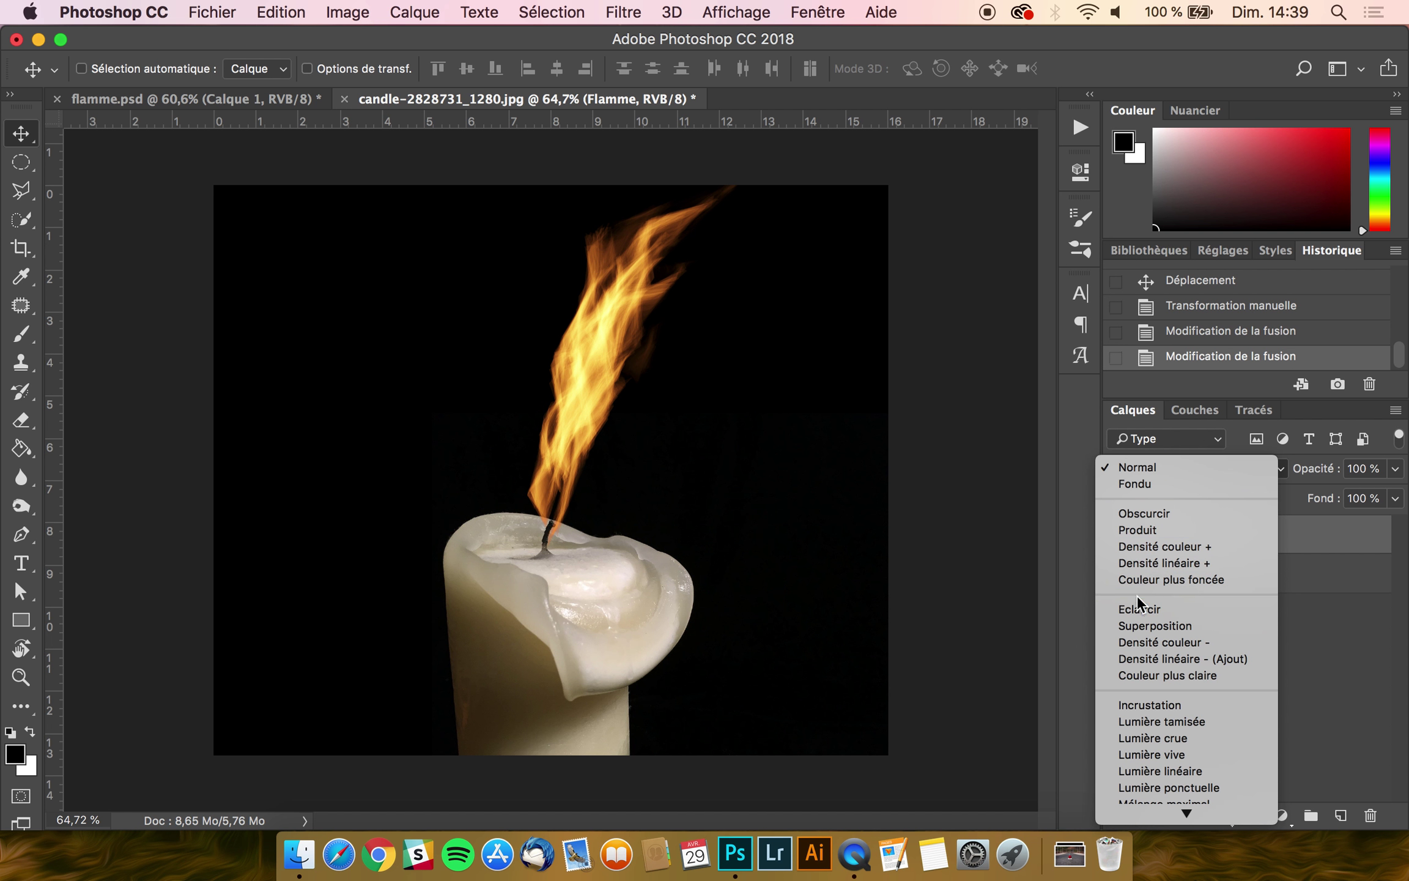
{"action": "left_click", "coordinate": [1159, 621]}
Nudge the flame's base onto the candle wick, then show the downloaded files
{"action": "scroll", "coordinate": [535, 524], "scroll_direction": "up", "scroll_amount": 2}
{"action": "scroll", "coordinate": [534, 525], "scroll_direction": "up", "scroll_amount": 3}
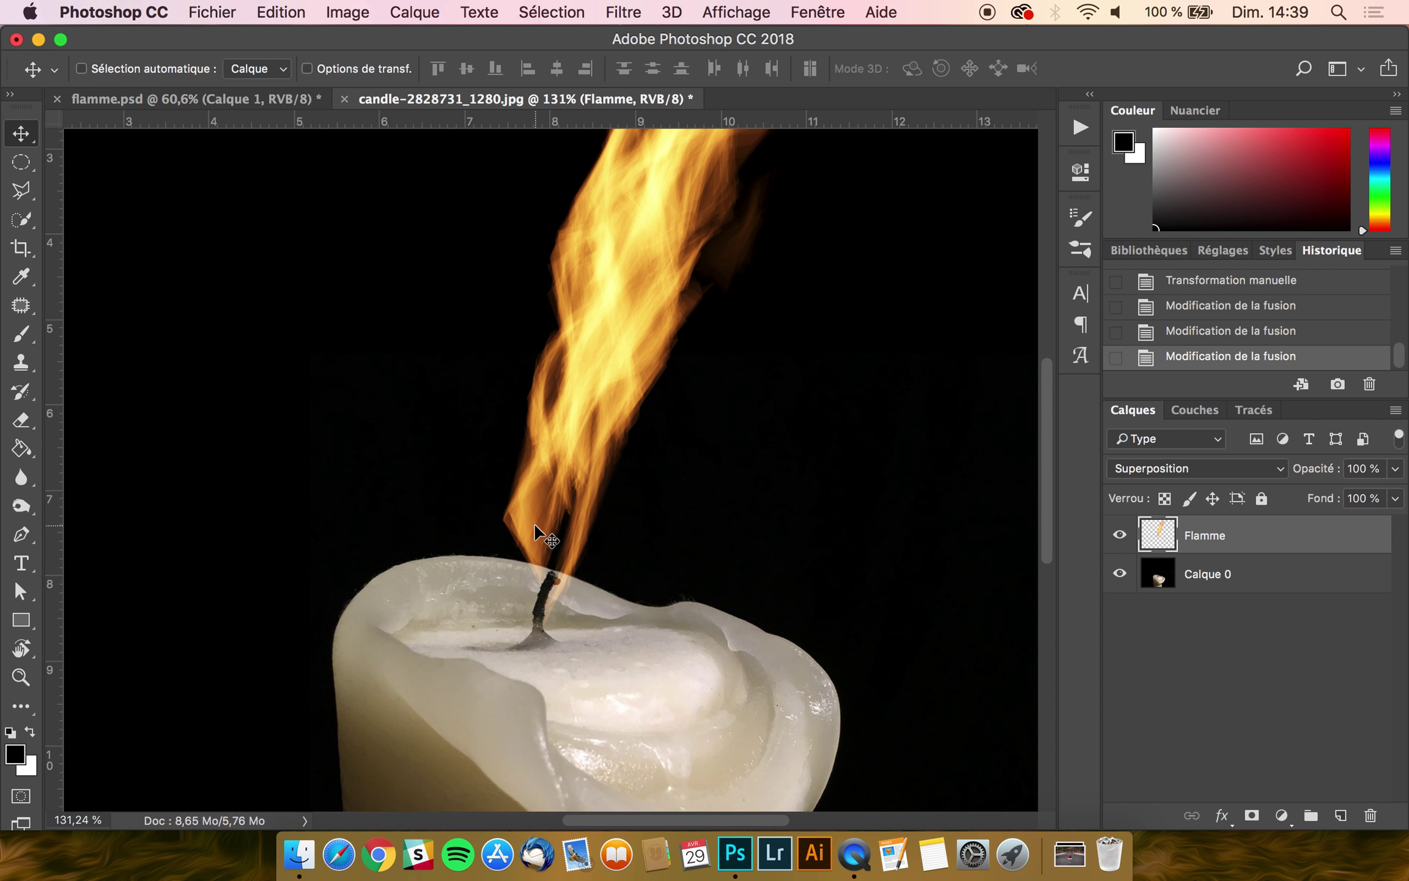
{"action": "scroll", "coordinate": [535, 524], "scroll_direction": "up", "scroll_amount": 3}
{"action": "left_click_drag", "start_coordinate": [585, 597], "coordinate": [584, 594]}
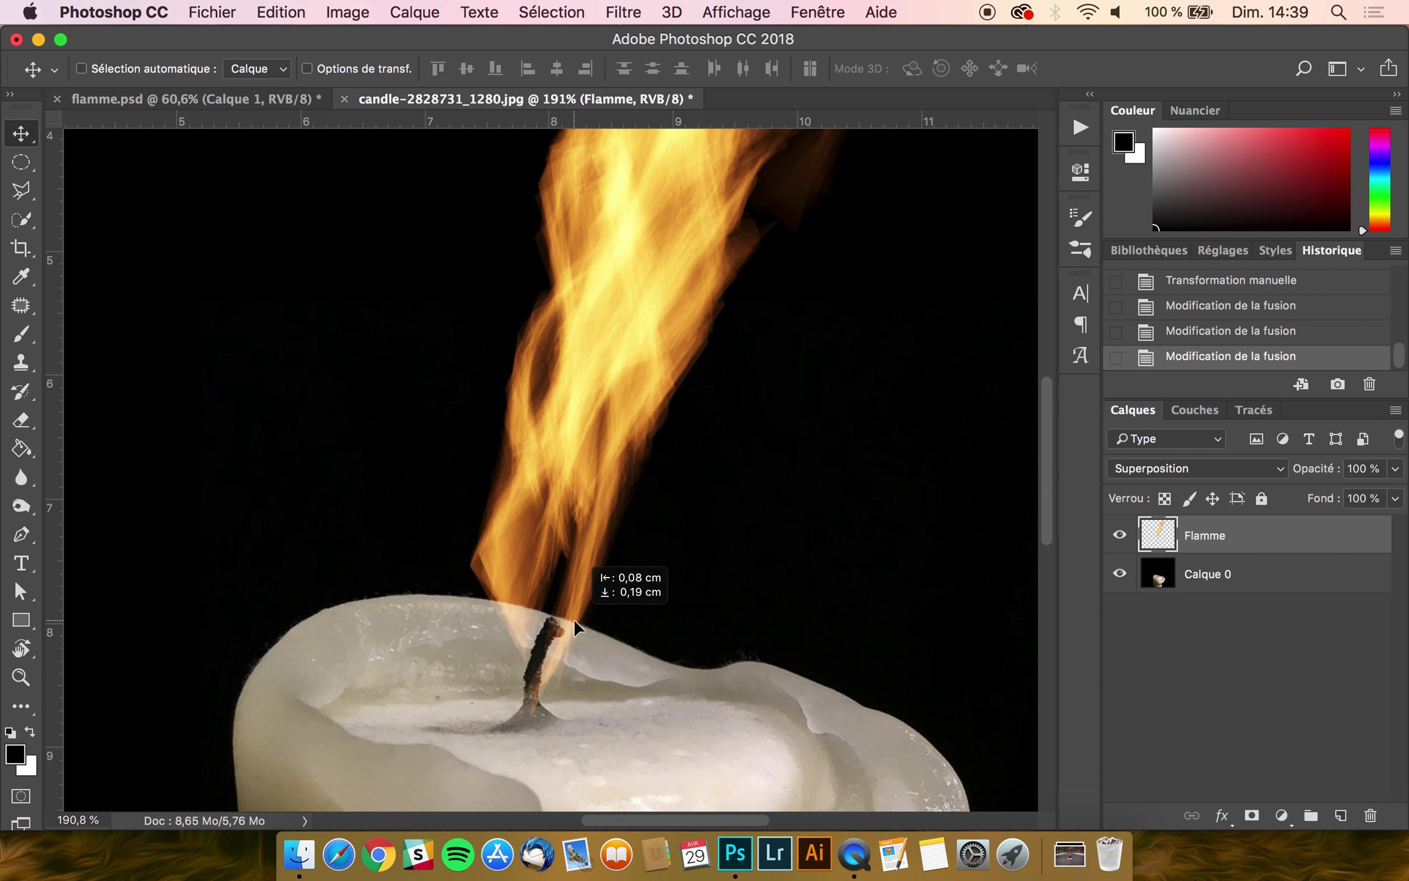
{"action": "scroll", "coordinate": [586, 754], "scroll_direction": "down", "scroll_amount": 2}
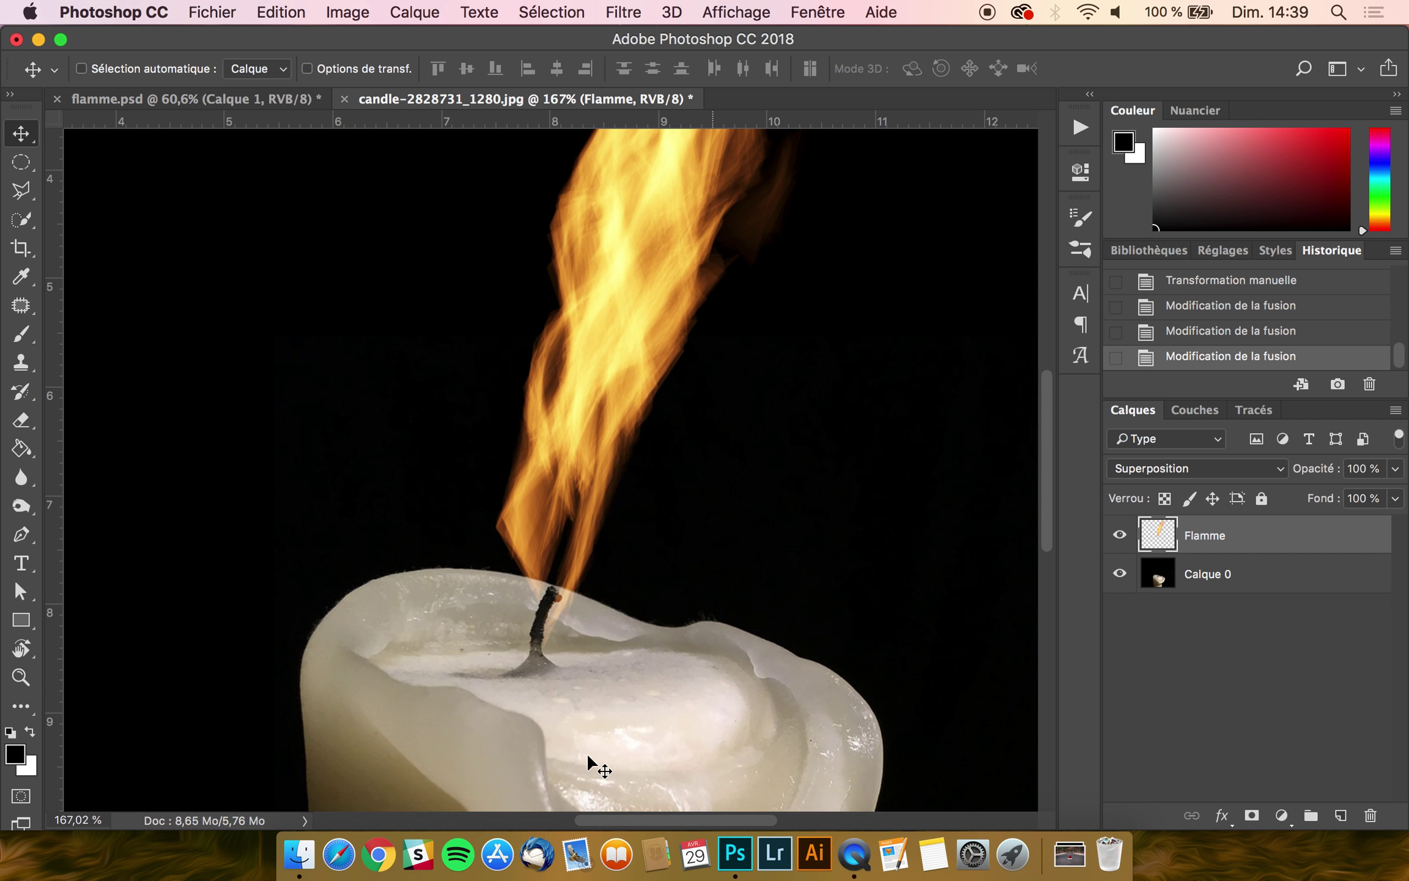
{"action": "scroll", "coordinate": [587, 754], "scroll_direction": "down", "scroll_amount": 2}
{"action": "scroll", "coordinate": [587, 753], "scroll_direction": "down", "scroll_amount": 1}
{"action": "scroll", "coordinate": [587, 752], "scroll_direction": "down", "scroll_amount": 2}
{"action": "scroll", "coordinate": [586, 752], "scroll_direction": "down", "scroll_amount": 2}
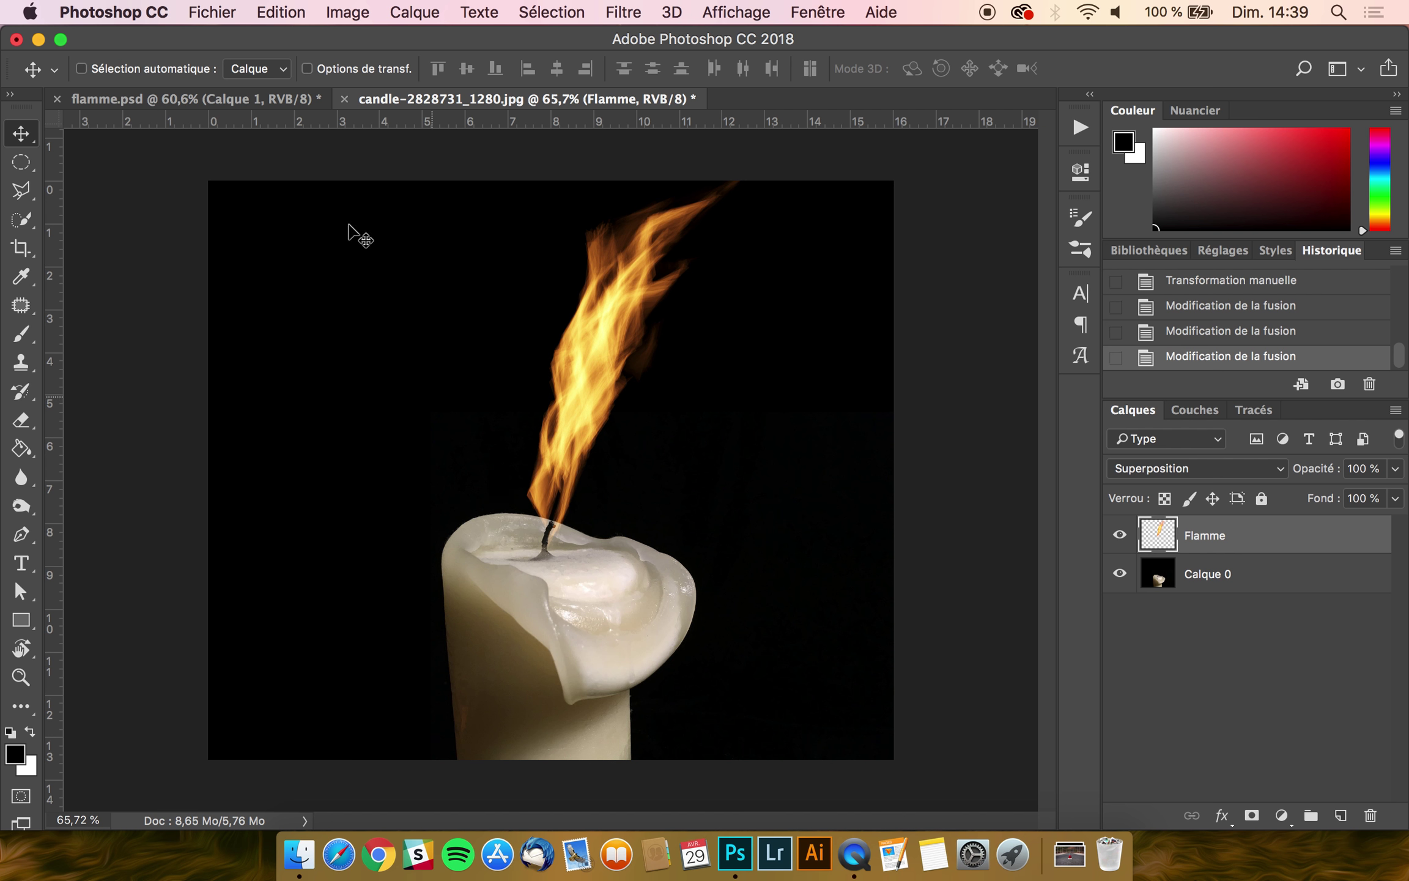
{"action": "left_click", "coordinate": [1070, 855]}
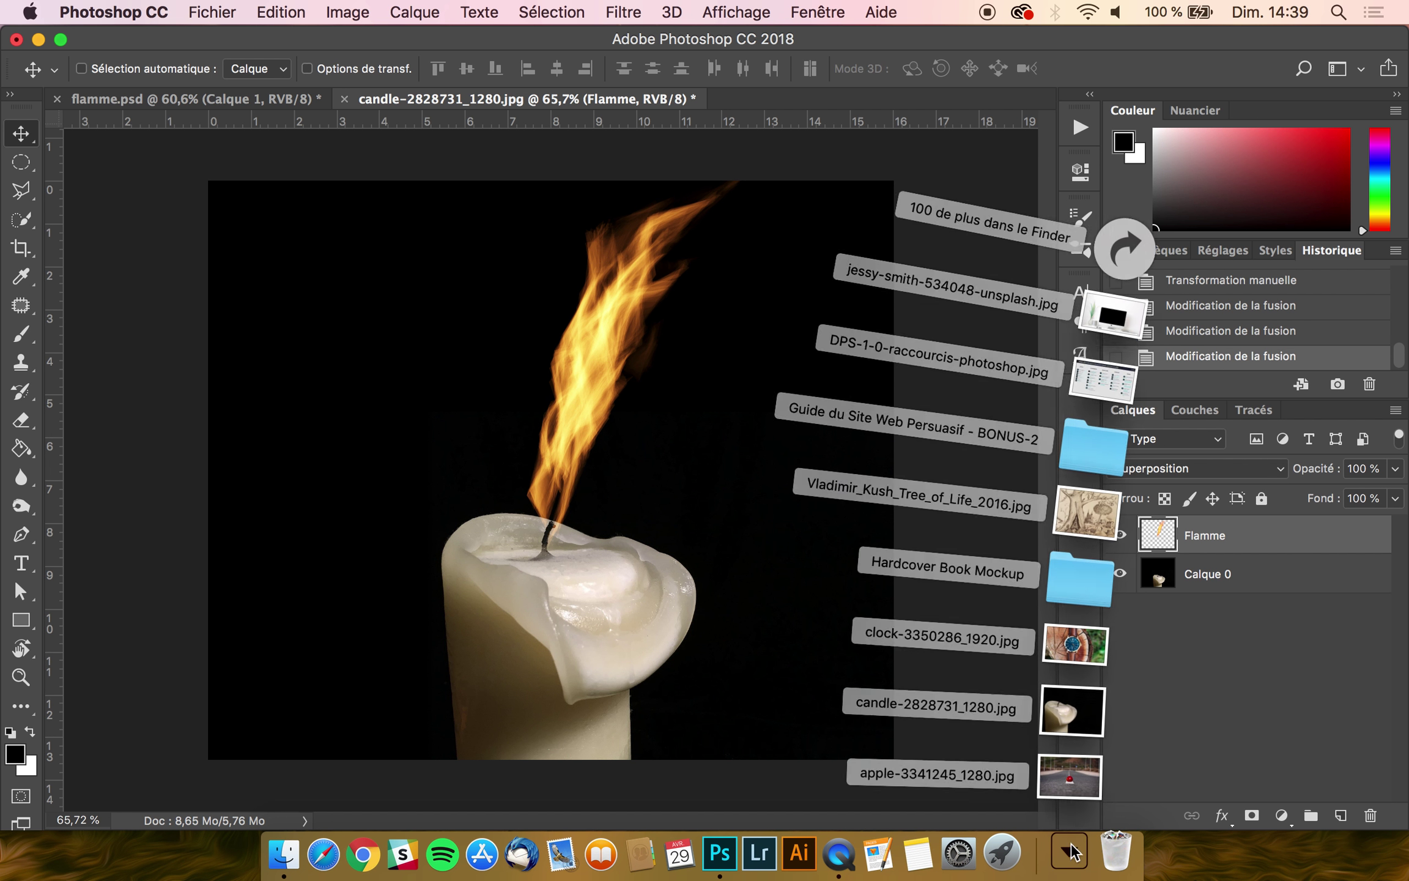
Open apple-3341245_1280.jpg from Downloads as a new document alongside the candle photo
{"action": "left_click_drag", "start_coordinate": [1073, 772], "coordinate": [772, 104]}
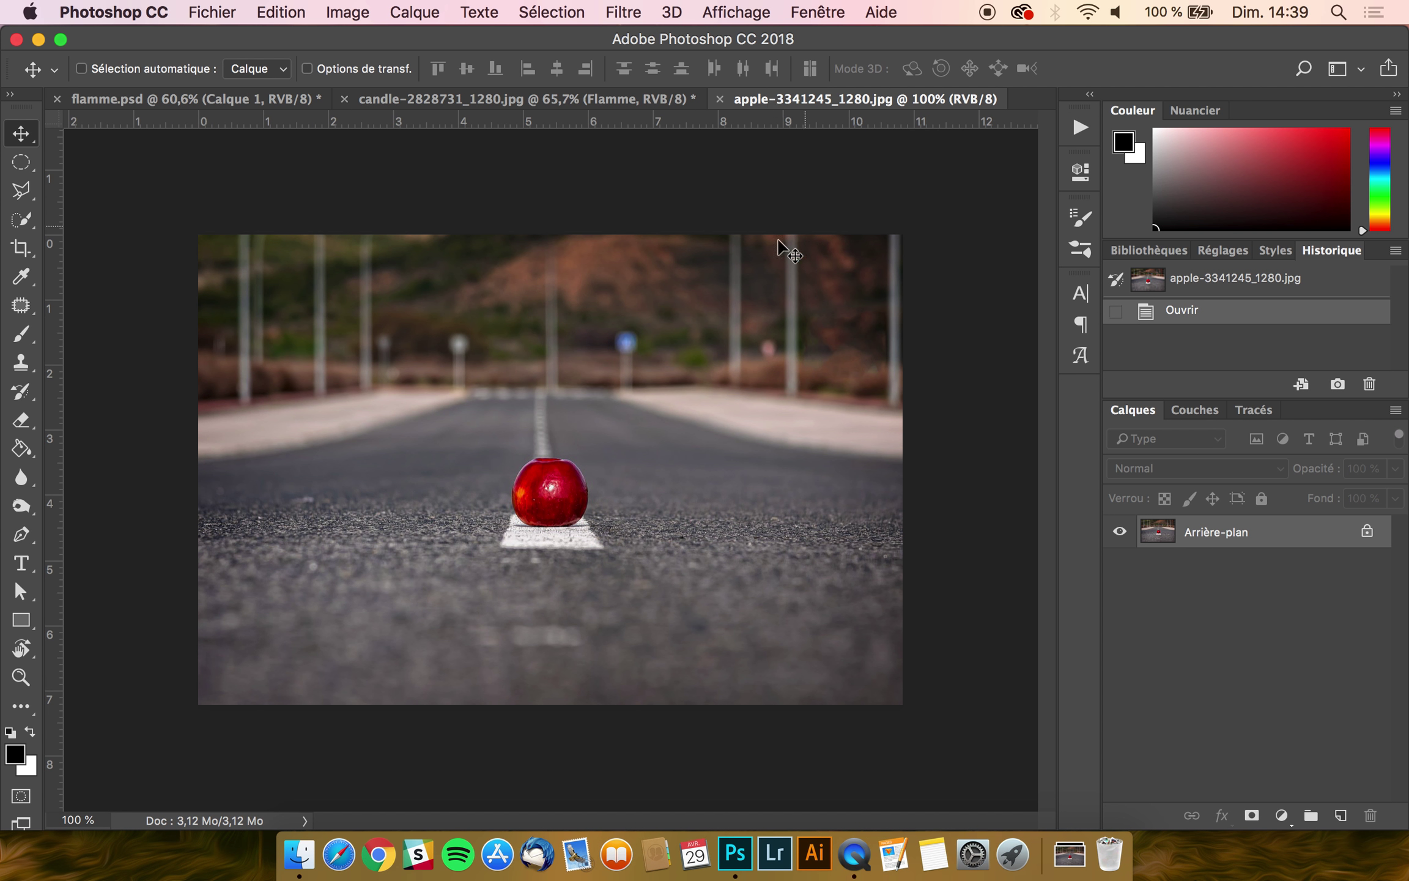
{"action": "left_click", "coordinate": [560, 105]}
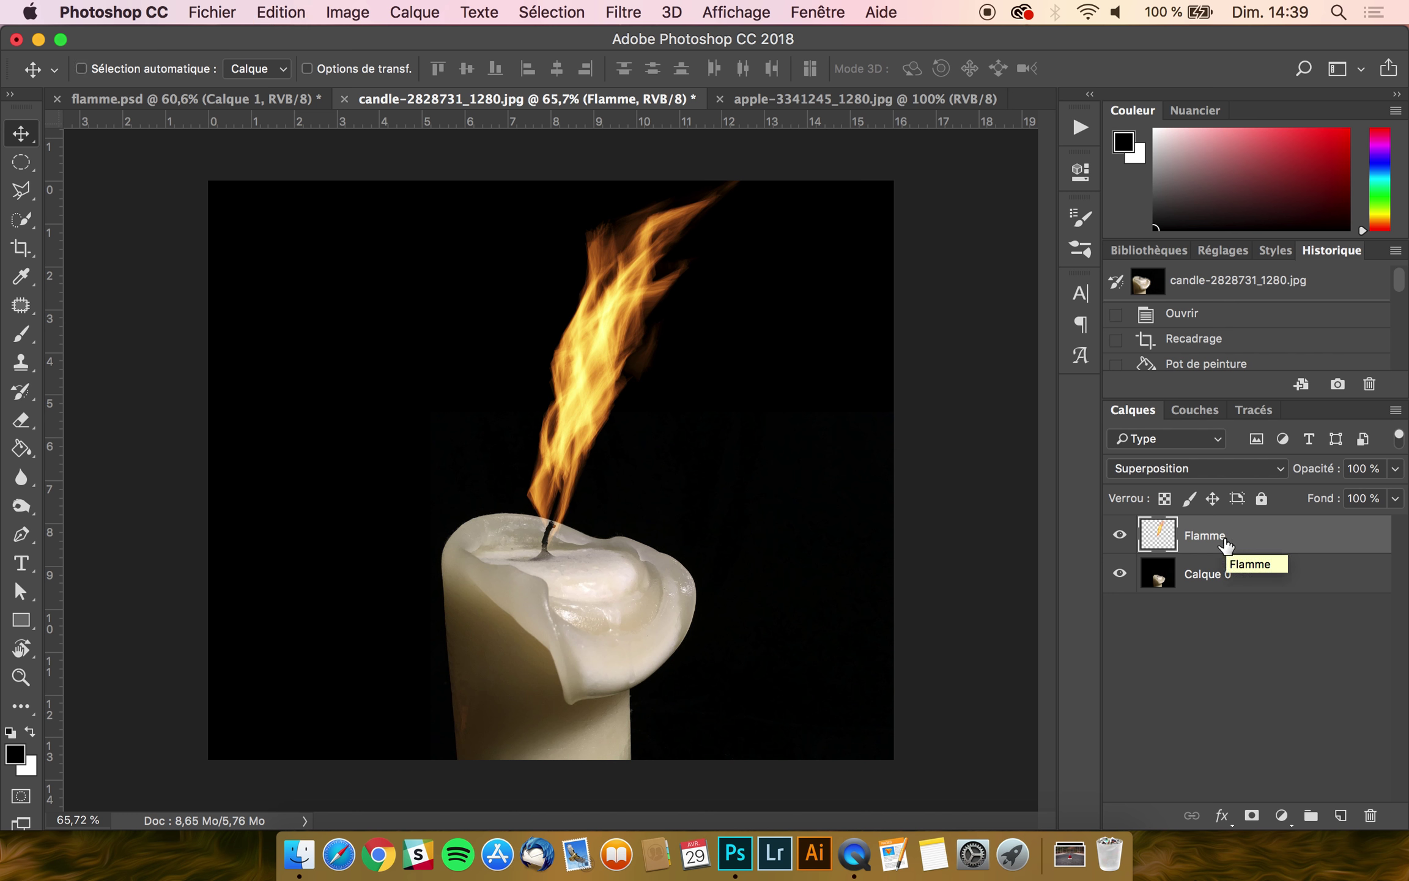
{"action": "left_click", "coordinate": [856, 100]}
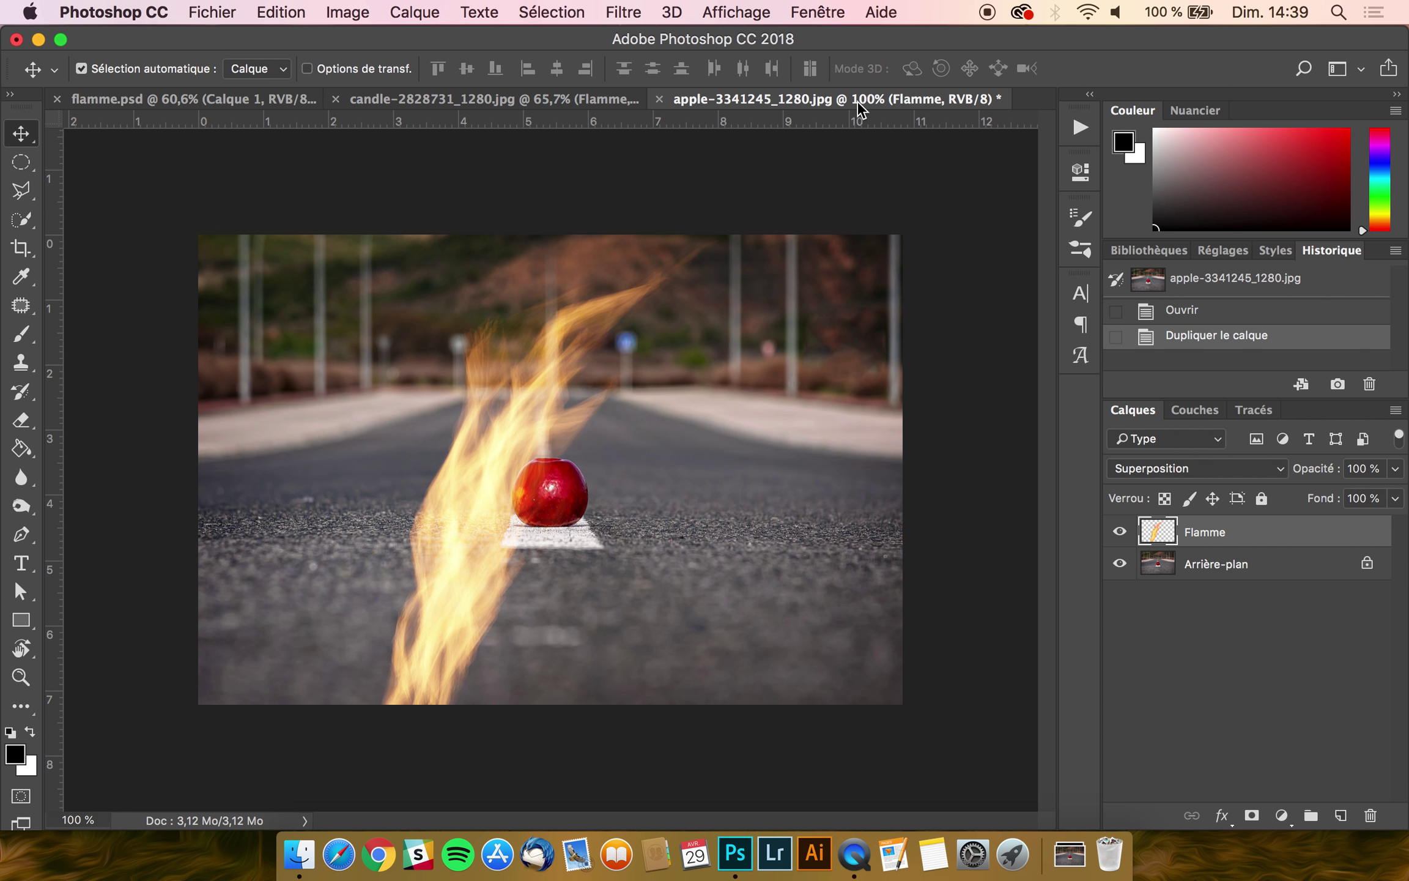
Copy the Flamme layer into the apple photo, scaled to about 48% and sitting on the apple
{"action": "mouse_move", "coordinate": [477, 536]}
{"action": "left_mouse_down"}
{"action": "mouse_move", "coordinate": [606, 377]}
{"action": "mouse_move", "coordinate": [559, 401]}
{"action": "left_mouse_up"}
{"action": "key", "text": "super+t"}
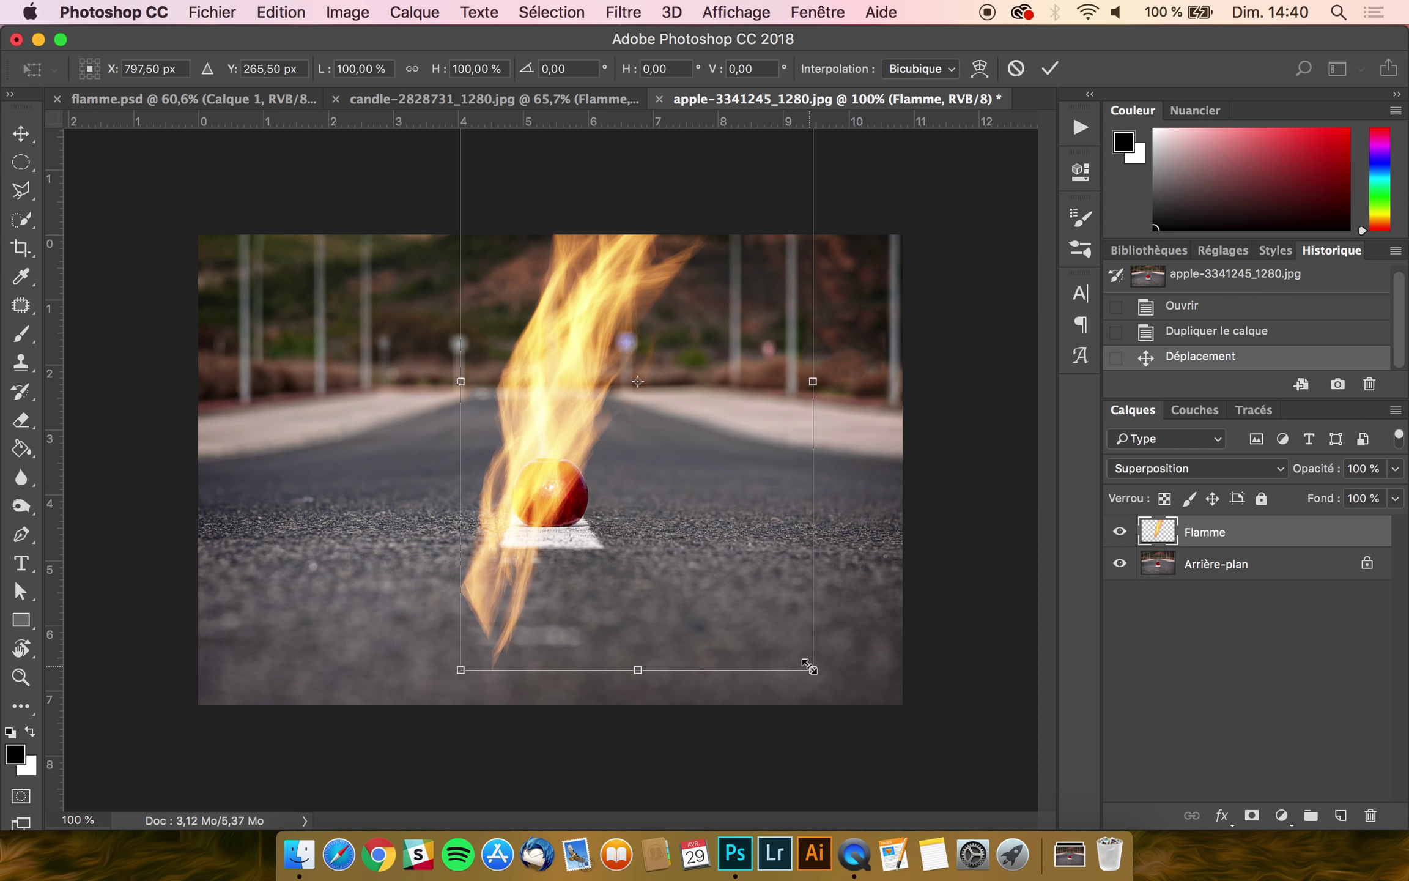
{"action": "left_click_drag", "start_coordinate": [812, 665], "coordinate": [720, 515]}
{"action": "left_click_drag", "start_coordinate": [625, 403], "coordinate": [602, 407]}
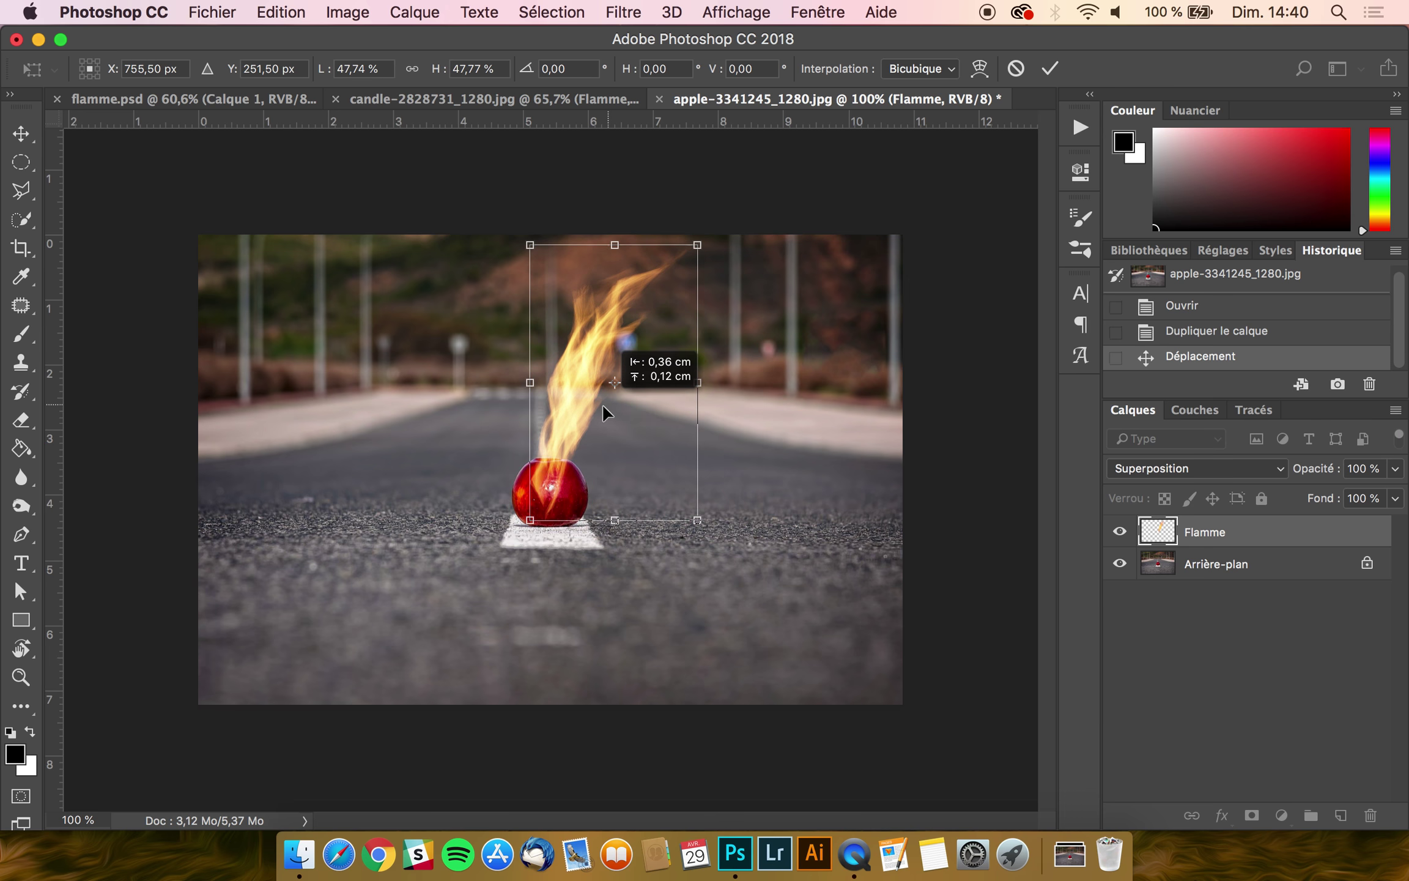
{"action": "key", "text": "Return"}
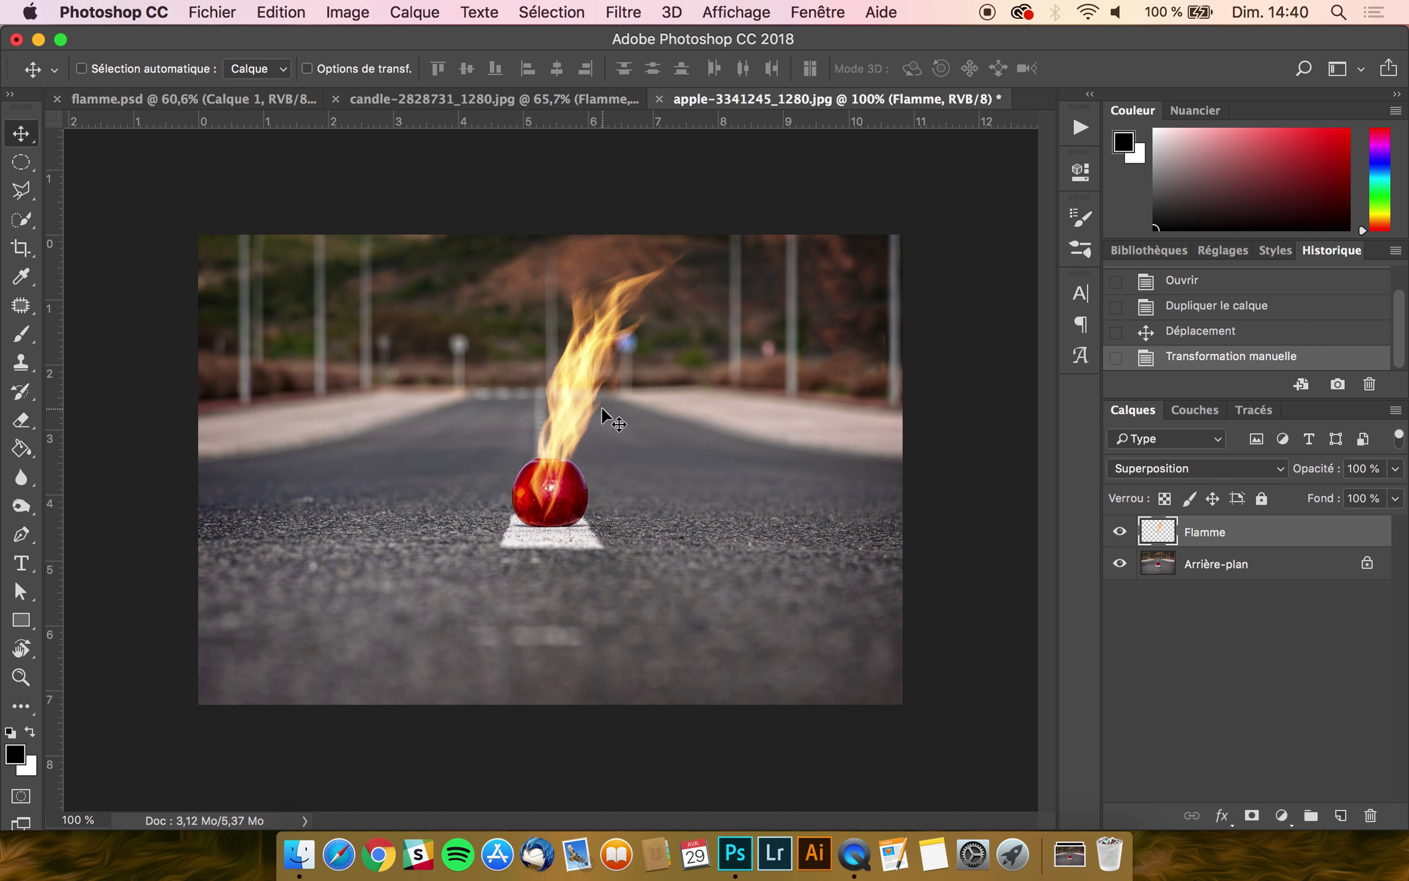
{"action": "left_click", "coordinate": [147, 98]}
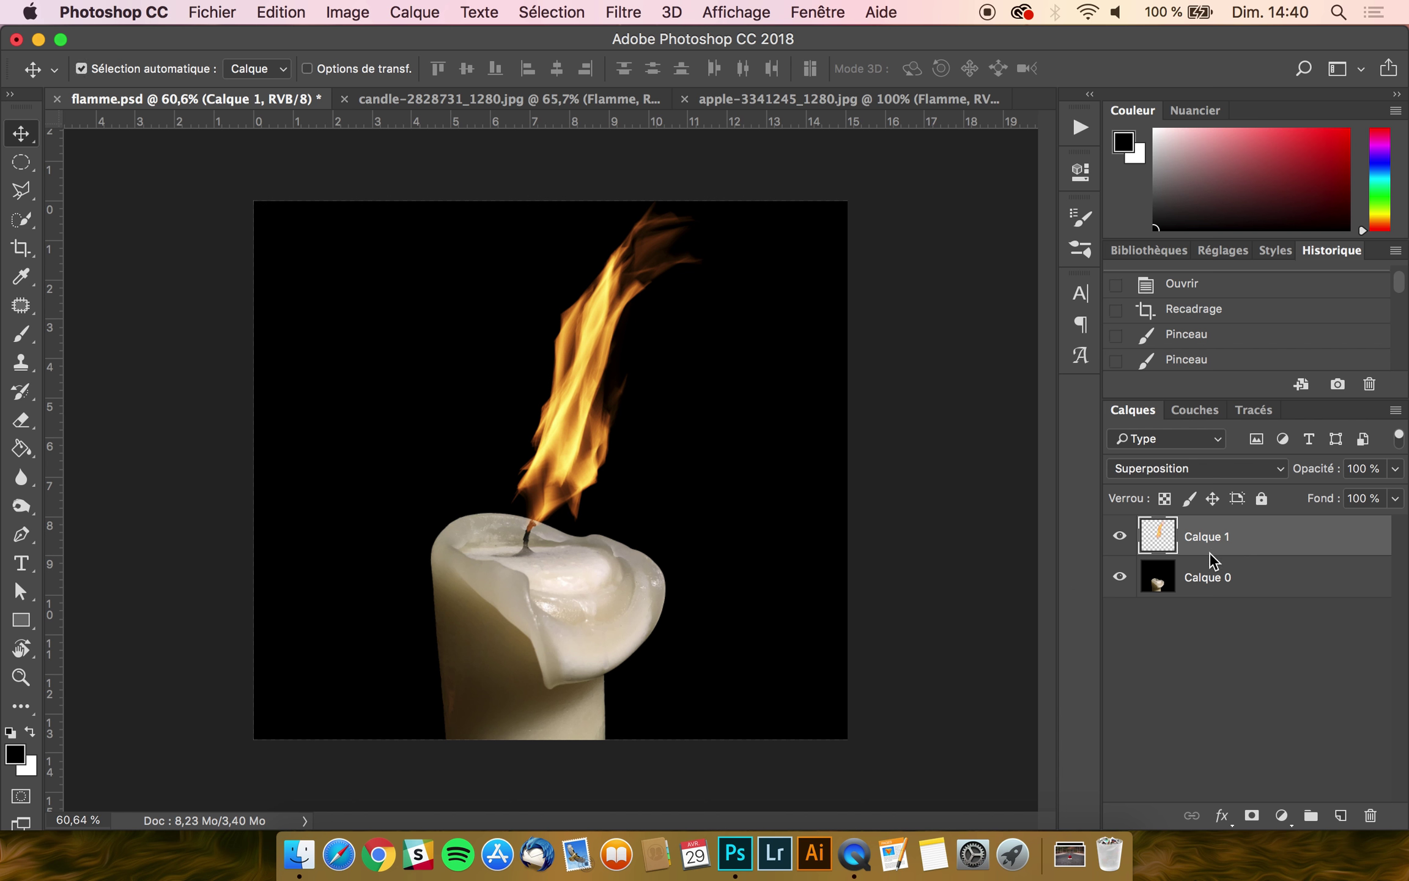
In the apple photo, hide Flamme and paste Calque 1, scaled to about 57% onto the apple
{"action": "left_click", "coordinate": [841, 101]}
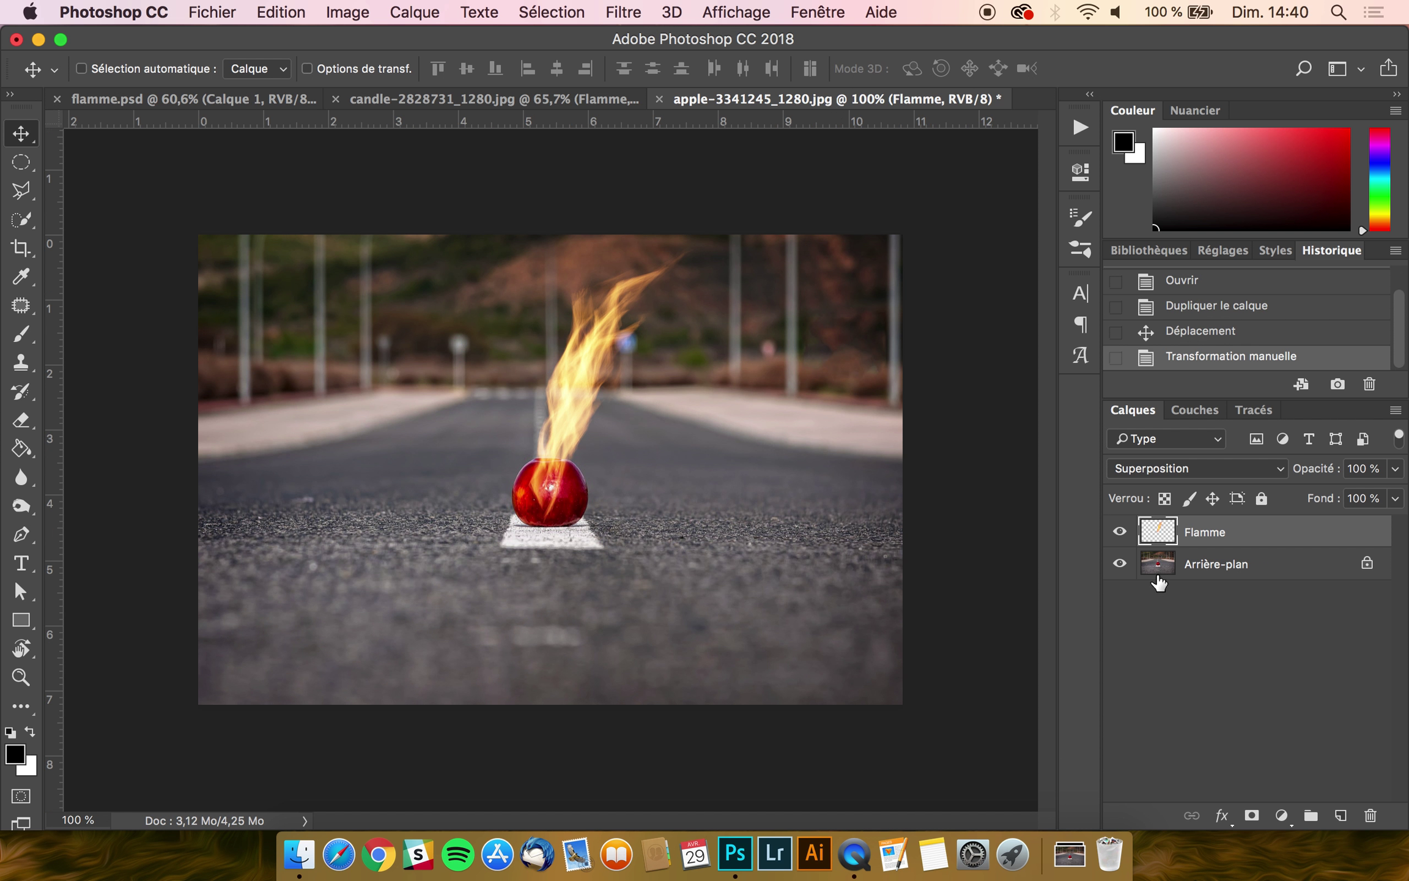
{"action": "left_click", "coordinate": [1119, 532]}
{"action": "key", "text": "super+v"}
{"action": "key", "text": "super+t"}
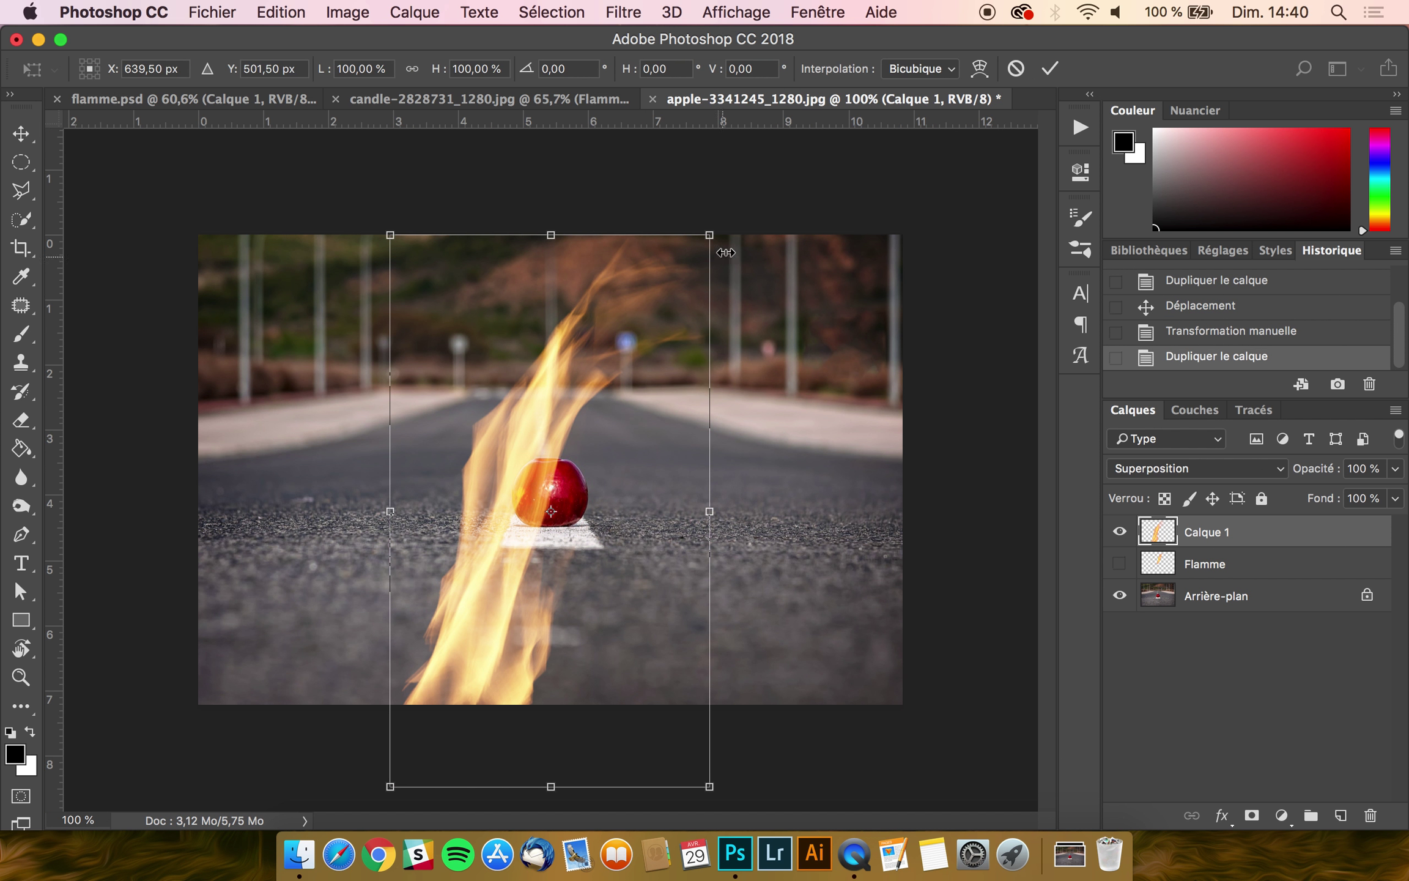
{"action": "left_click_drag", "start_coordinate": [723, 257], "coordinate": [653, 375]}
{"action": "mouse_move", "coordinate": [595, 426]}
{"action": "left_mouse_down"}
{"action": "mouse_move", "coordinate": [597, 327]}
{"action": "mouse_move", "coordinate": [624, 338]}
{"action": "left_mouse_up"}
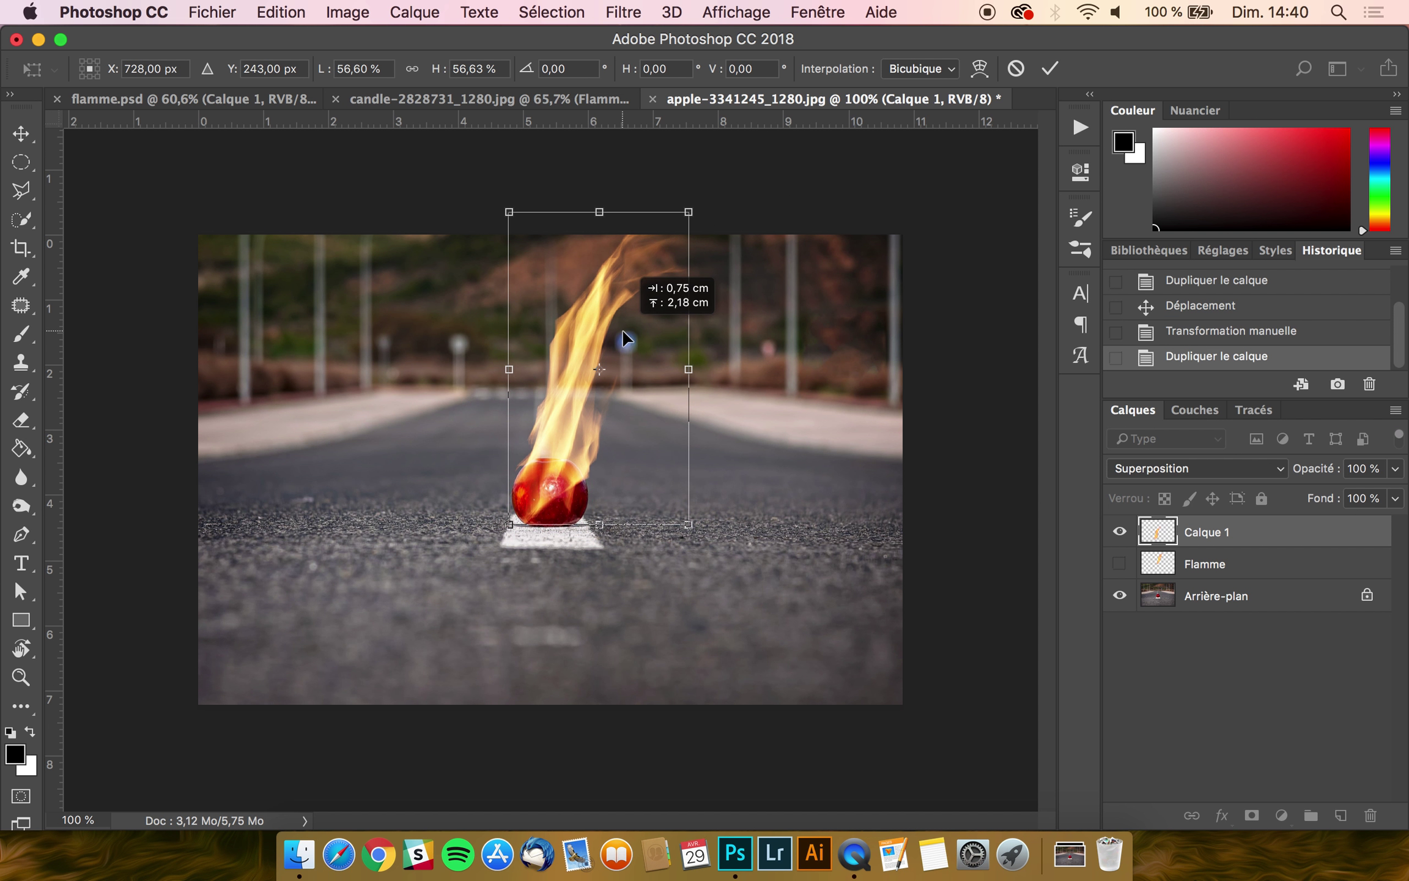
{"action": "left_click_drag", "start_coordinate": [624, 338], "coordinate": [630, 343]}
{"action": "key", "text": "Return"}
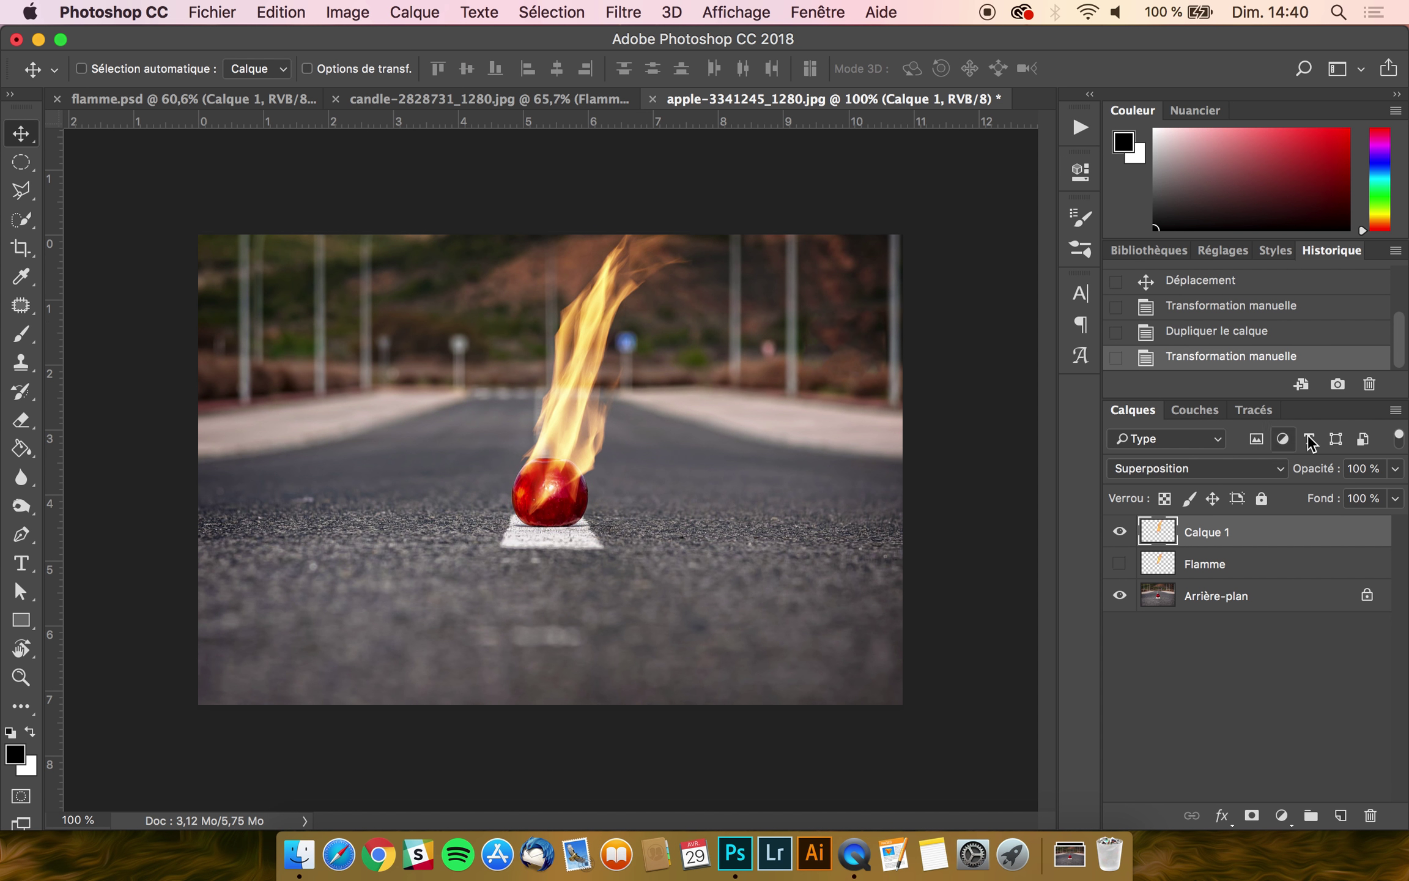
Set the new flame's blend mode to Superposition, after briefly trying Normal
{"action": "left_click", "coordinate": [1202, 467]}
{"action": "left_click", "coordinate": [1170, 314]}
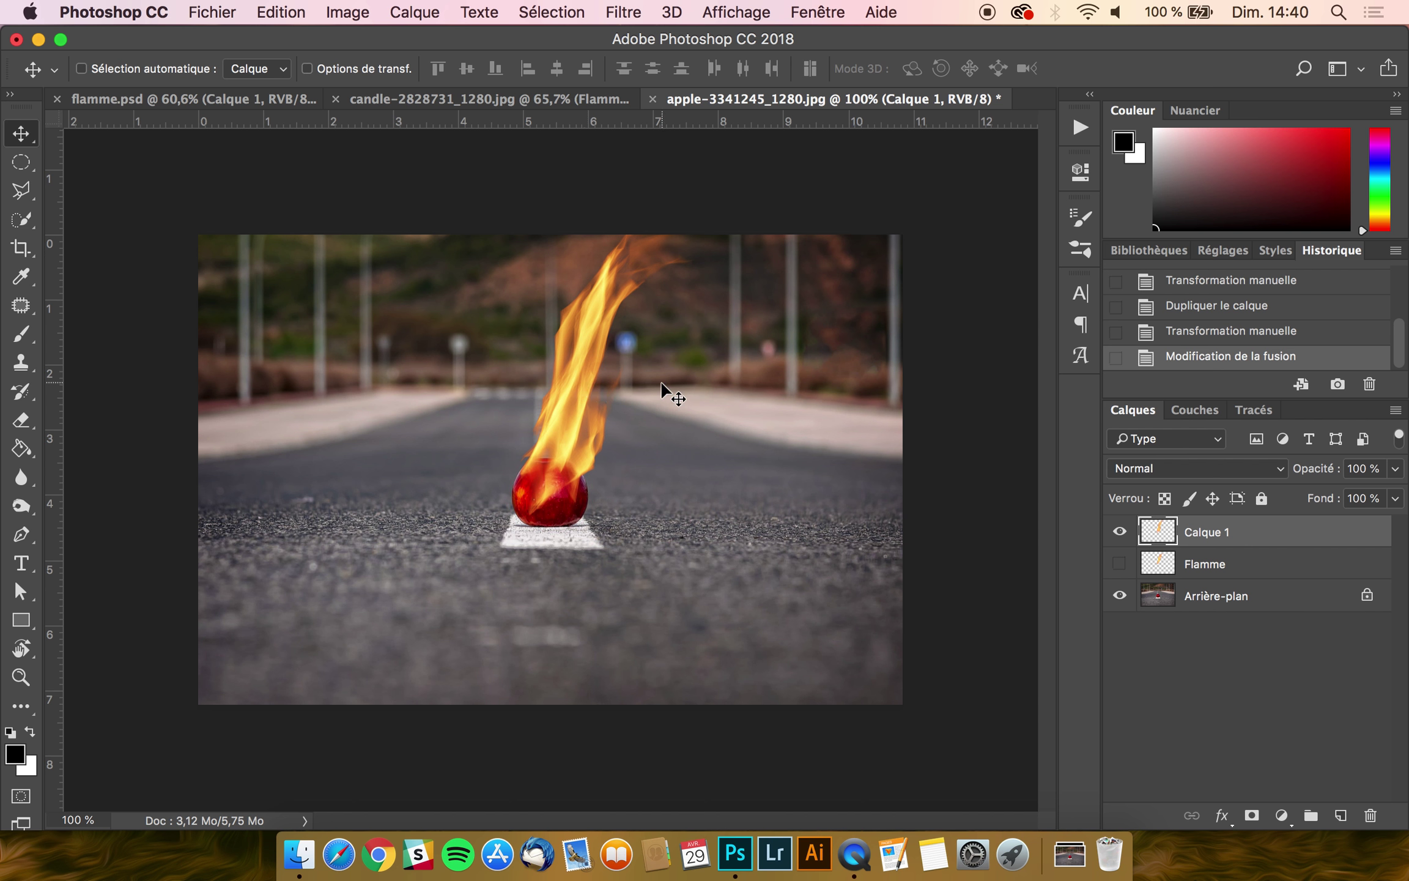
{"action": "left_click", "coordinate": [1219, 456]}
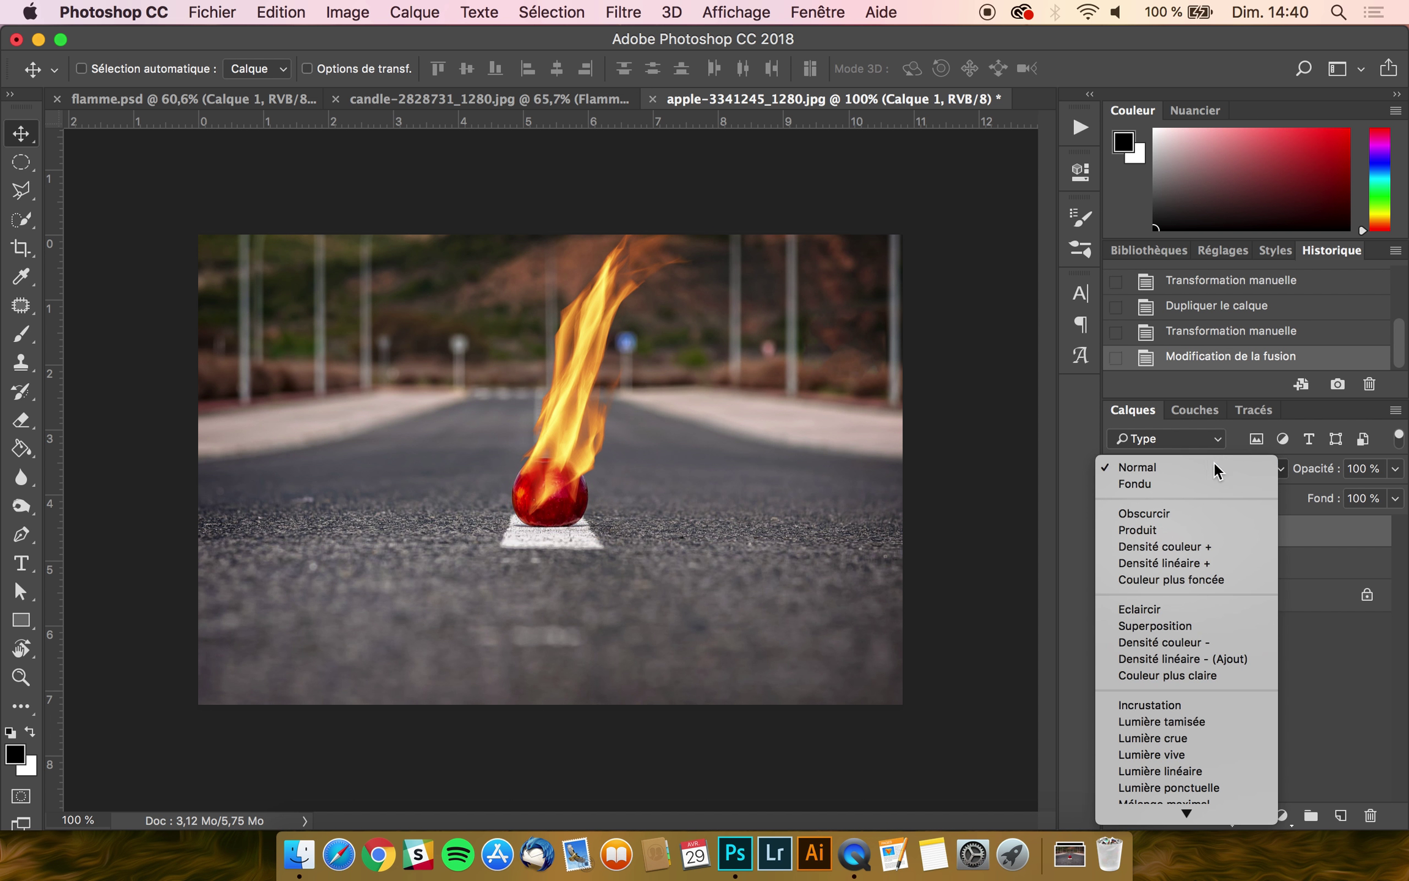
{"action": "left_click", "coordinate": [1148, 621]}
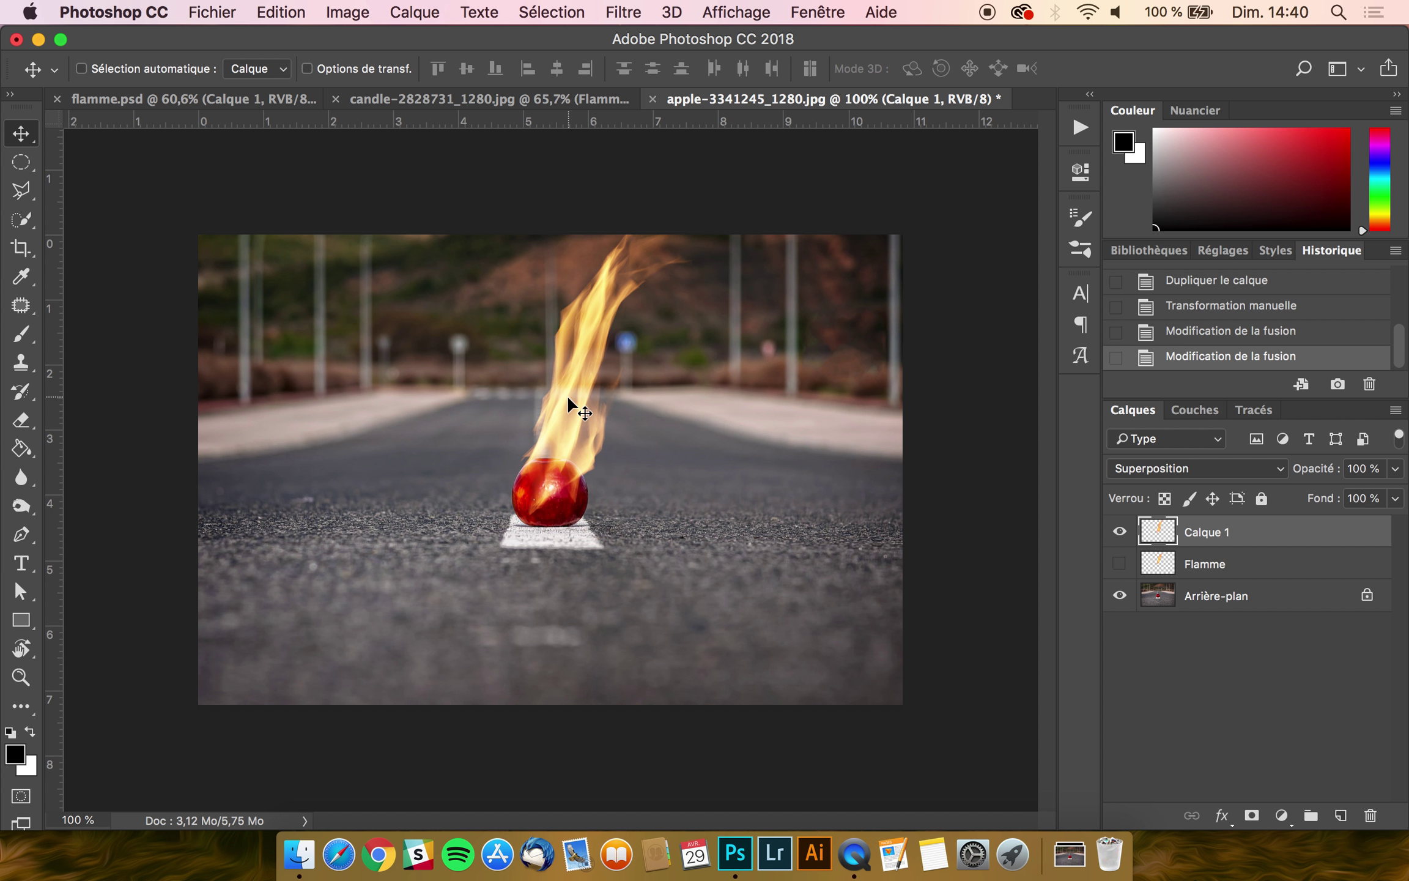
{"action": "left_click", "coordinate": [478, 98]}
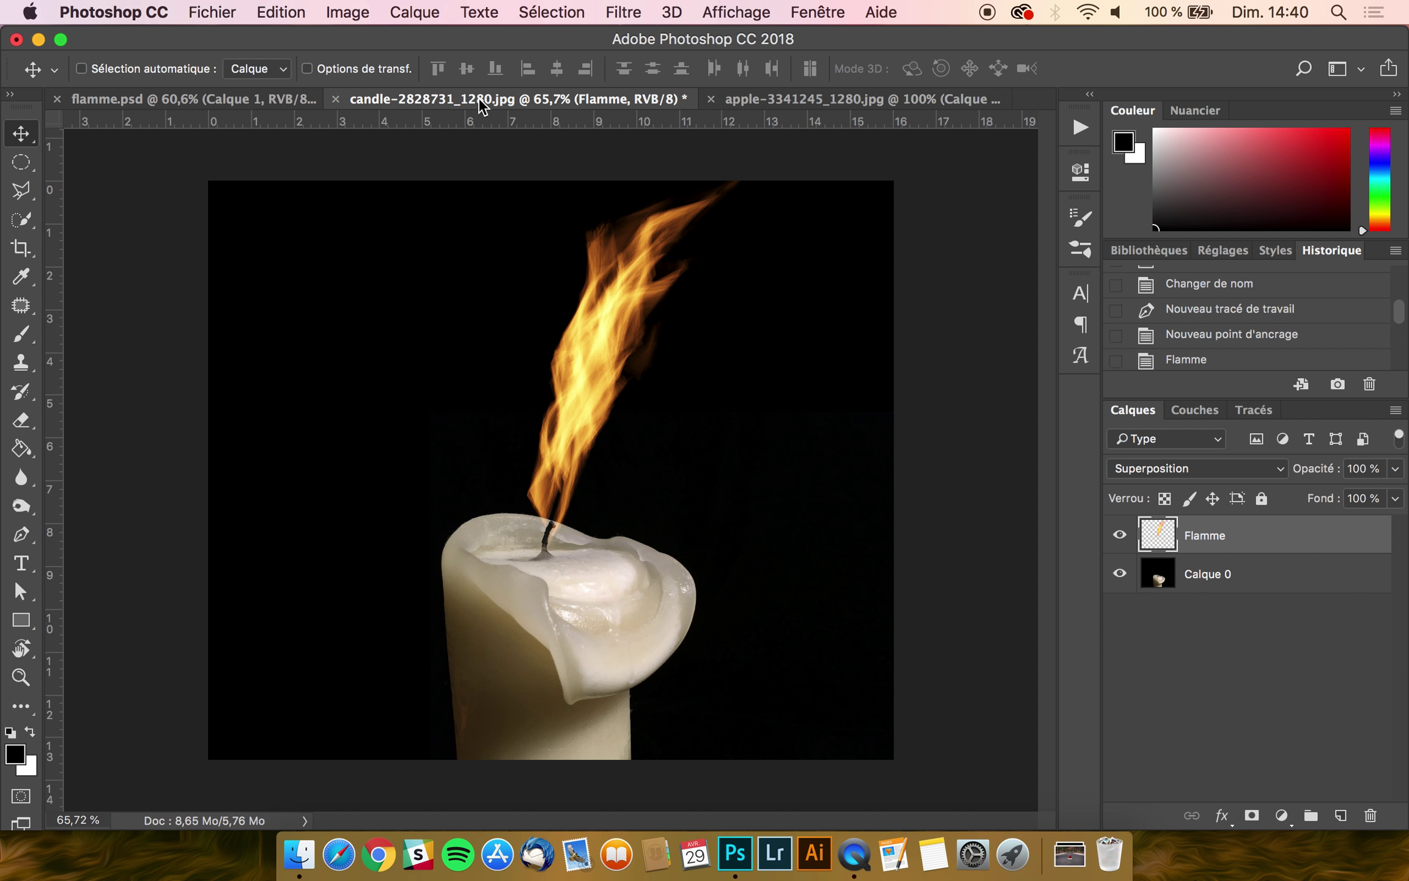